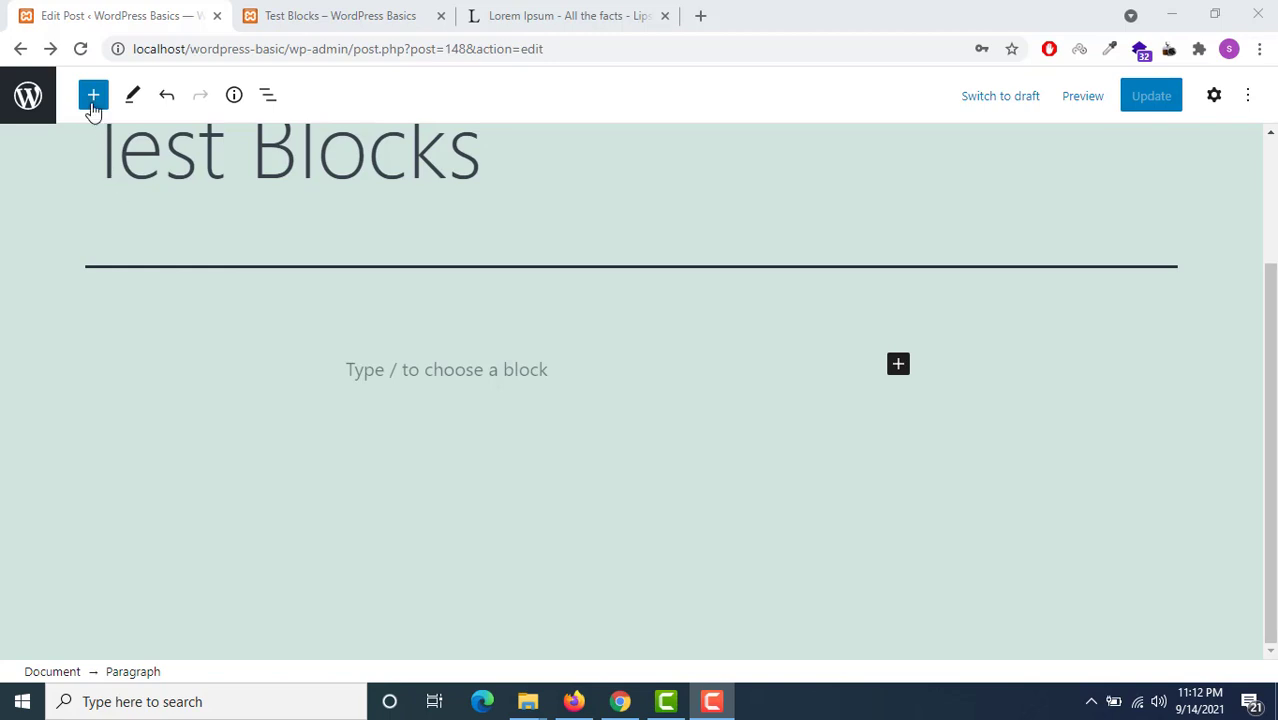
Step: Browse the available blocks and insert a Cover block from the Media category into the Test Blocks post
{"action": "left_click", "coordinate": [93, 108]}
{"action": "left_click", "coordinate": [93, 100]}
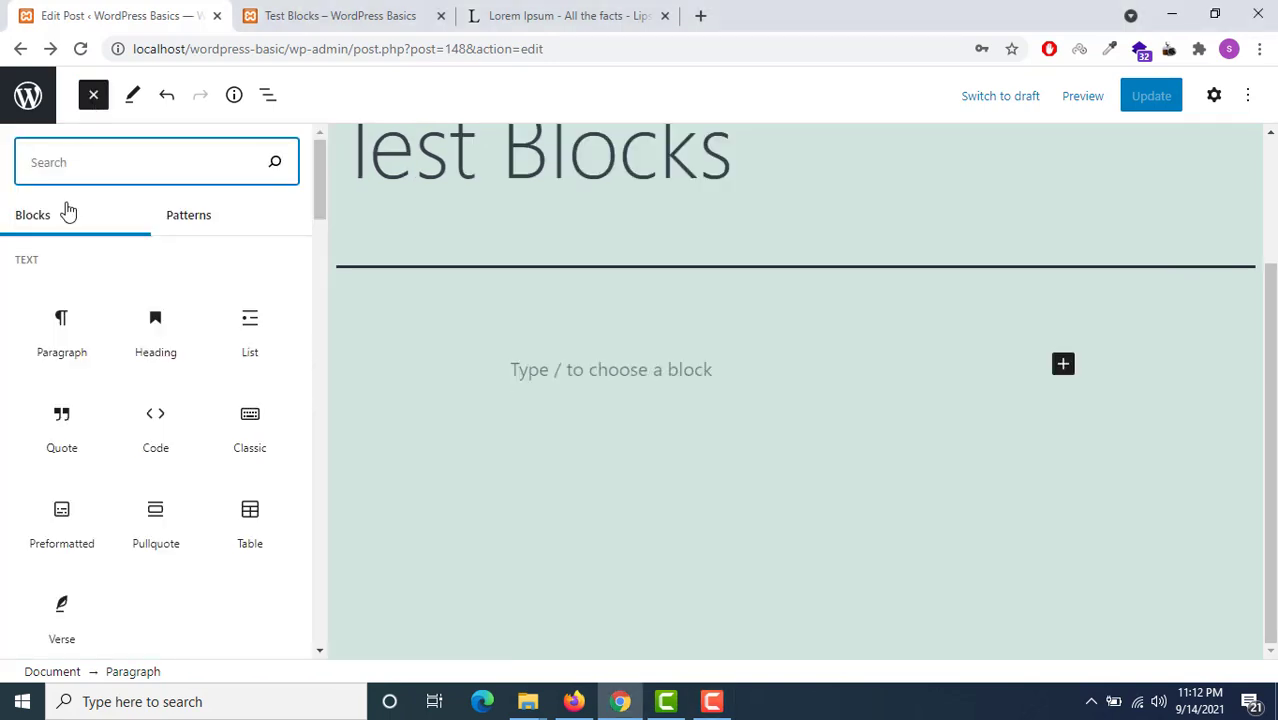
{"action": "scroll", "coordinate": [151, 317], "scroll_direction": "down", "scroll_amount": 3}
{"action": "scroll", "coordinate": [157, 320], "scroll_direction": "up", "scroll_amount": 3}
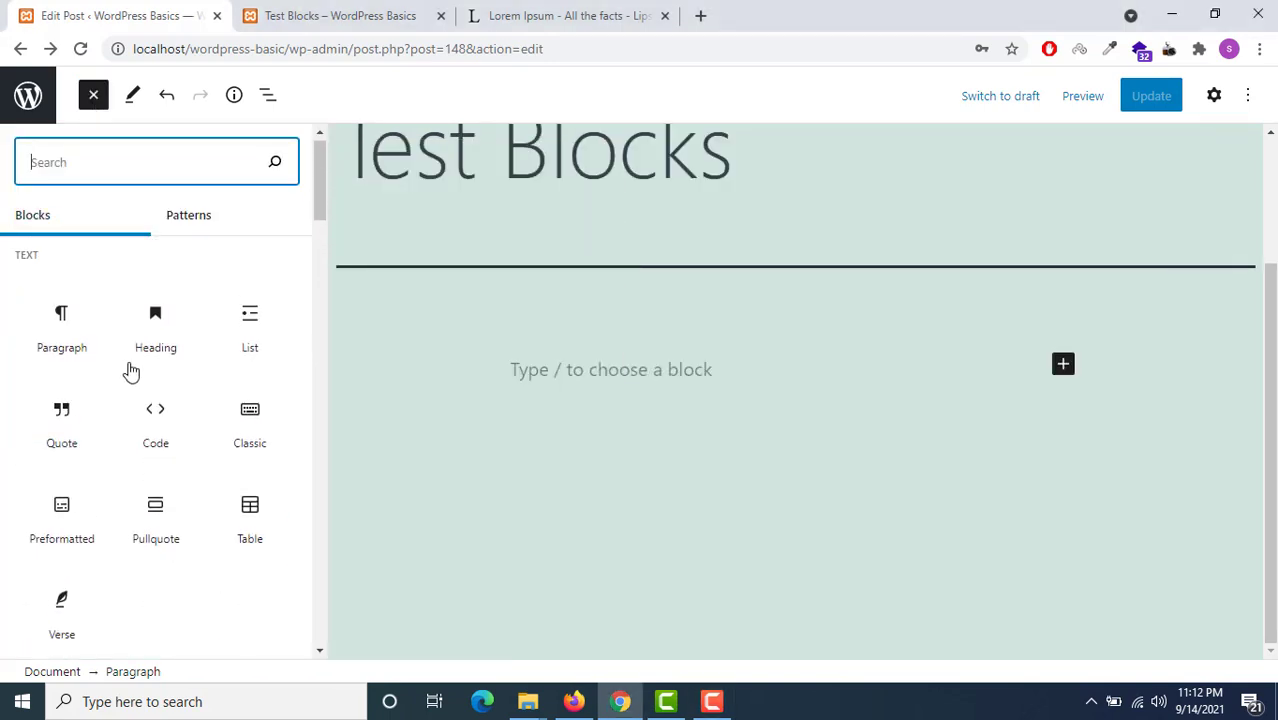
{"action": "scroll", "coordinate": [120, 372], "scroll_direction": "down", "scroll_amount": 3}
{"action": "scroll", "coordinate": [51, 330], "scroll_direction": "down", "scroll_amount": 1}
{"action": "scroll", "coordinate": [144, 392], "scroll_direction": "up", "scroll_amount": 1}
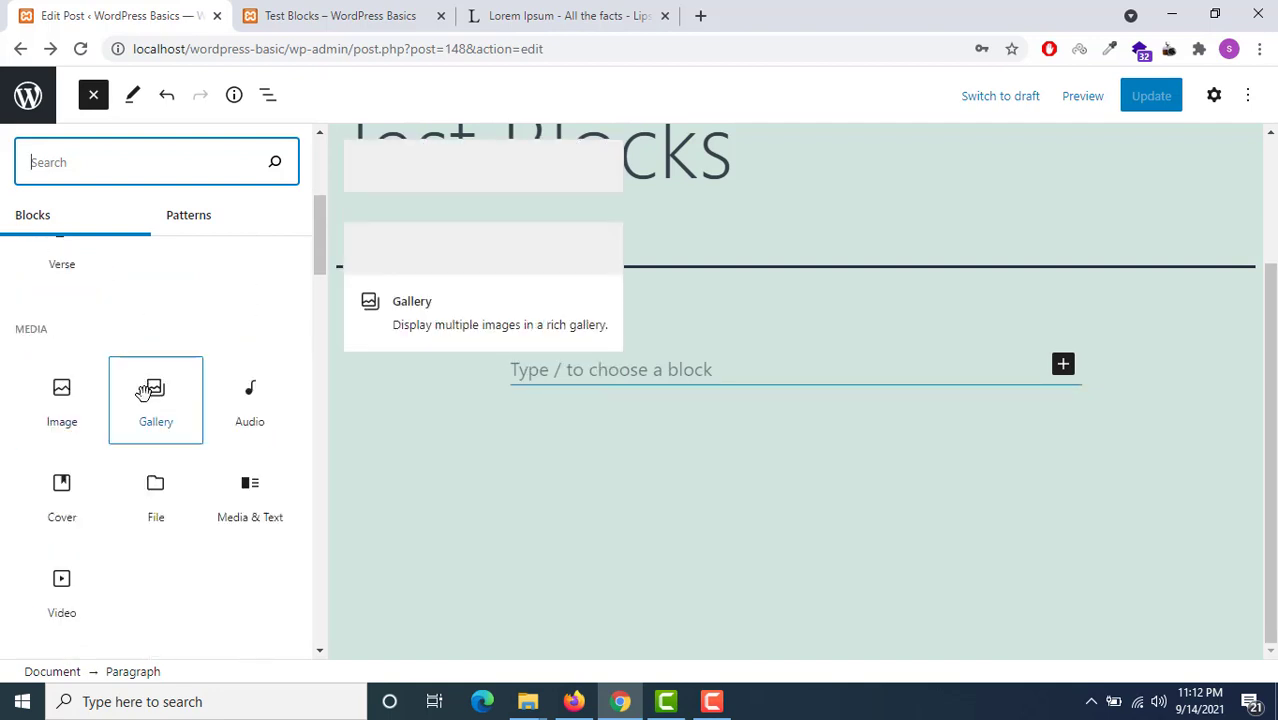
{"action": "scroll", "coordinate": [120, 415], "scroll_direction": "down", "scroll_amount": 1}
{"action": "scroll", "coordinate": [204, 483], "scroll_direction": "down", "scroll_amount": 2}
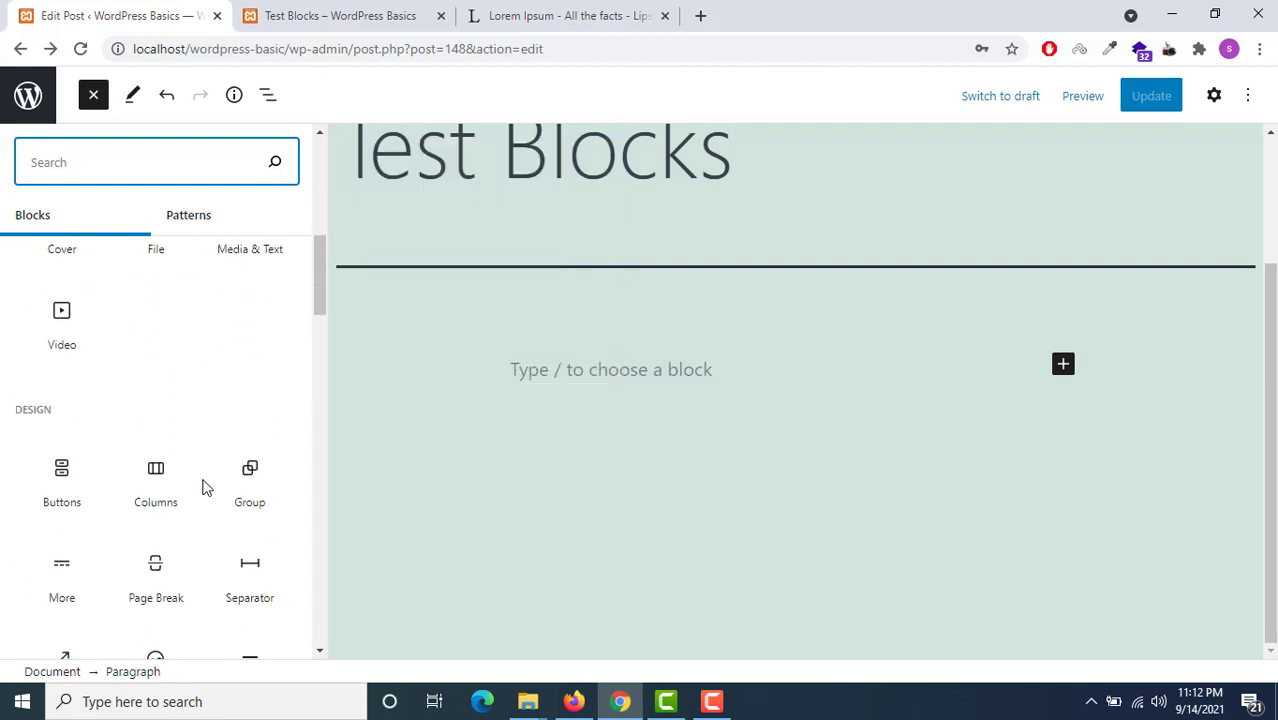
{"action": "scroll", "coordinate": [40, 420], "scroll_direction": "up", "scroll_amount": 1}
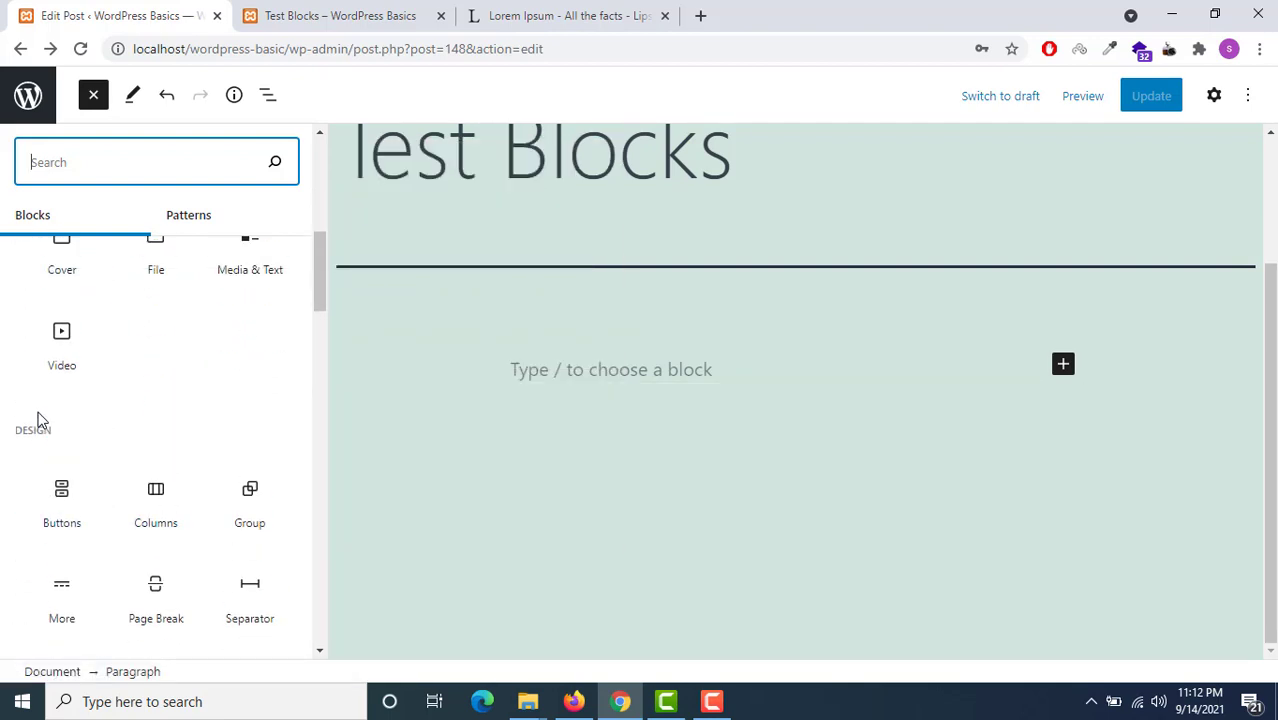
{"action": "scroll", "coordinate": [40, 420], "scroll_direction": "up", "scroll_amount": 5}
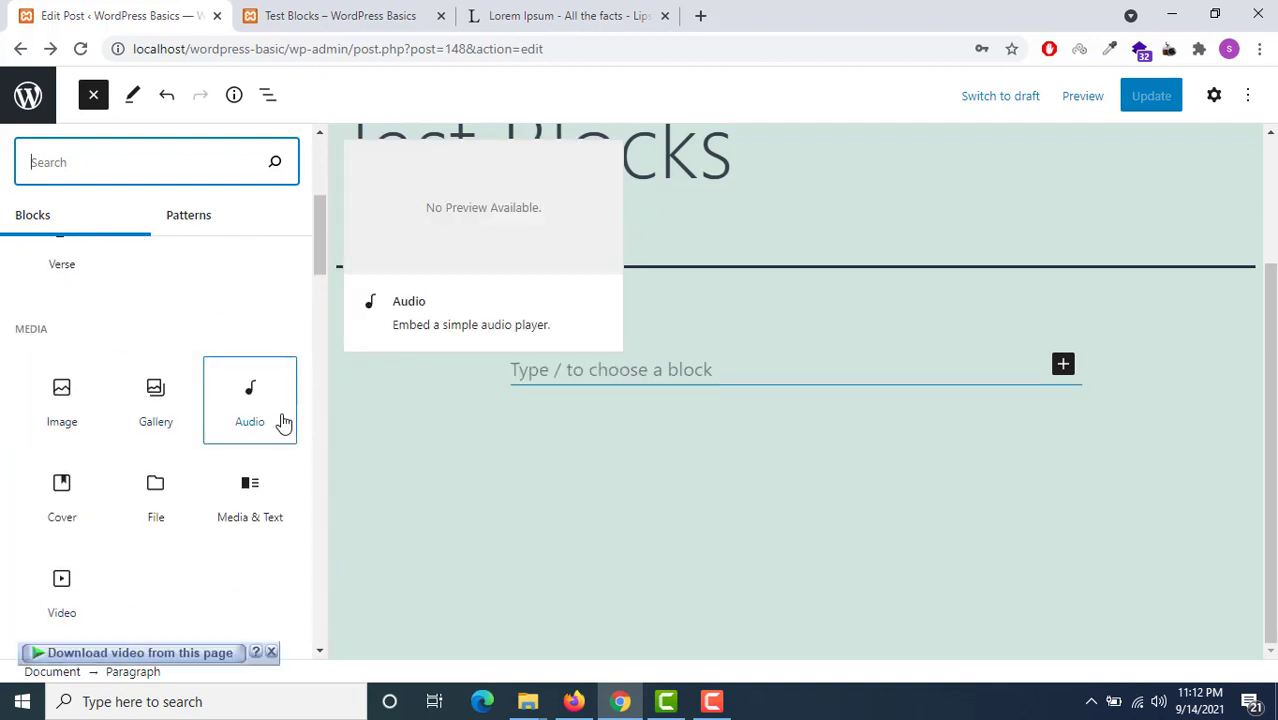
{"action": "left_click", "coordinate": [68, 521]}
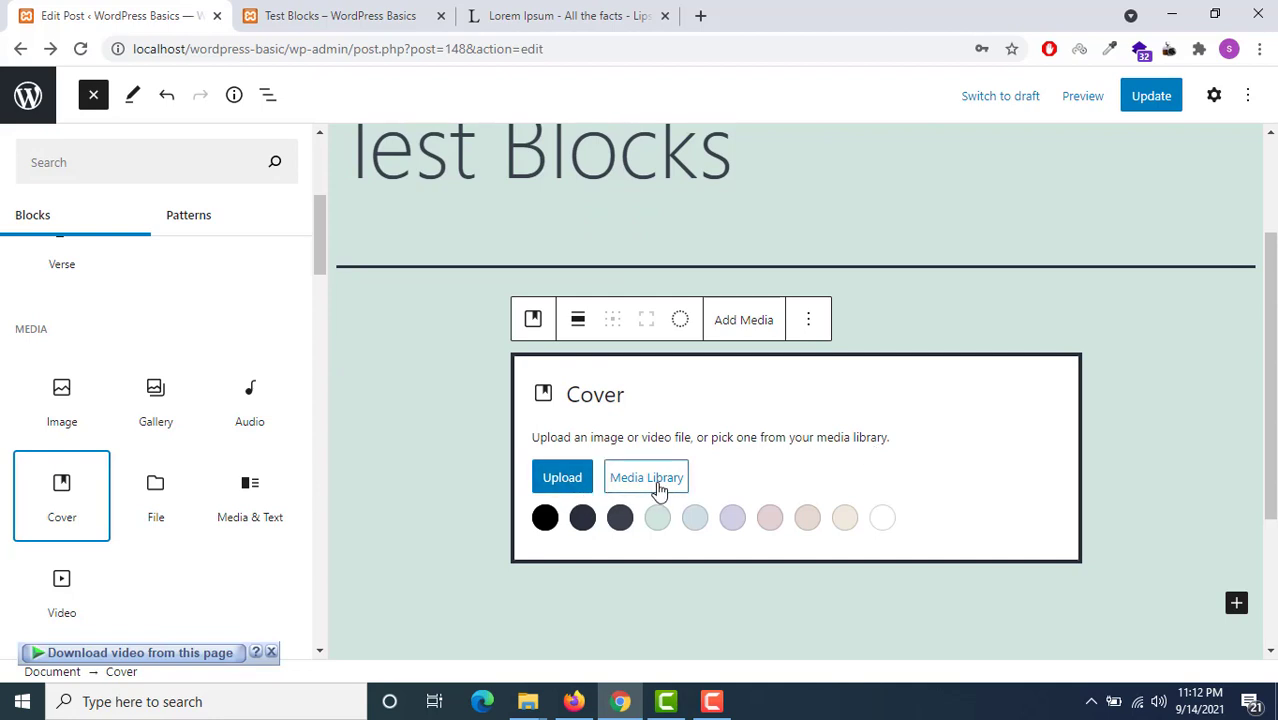
Step: Set the existing media library image about-1.jpg, showing kitchen appliances, as the Cover block's background
{"action": "key", "text": "Escape"}
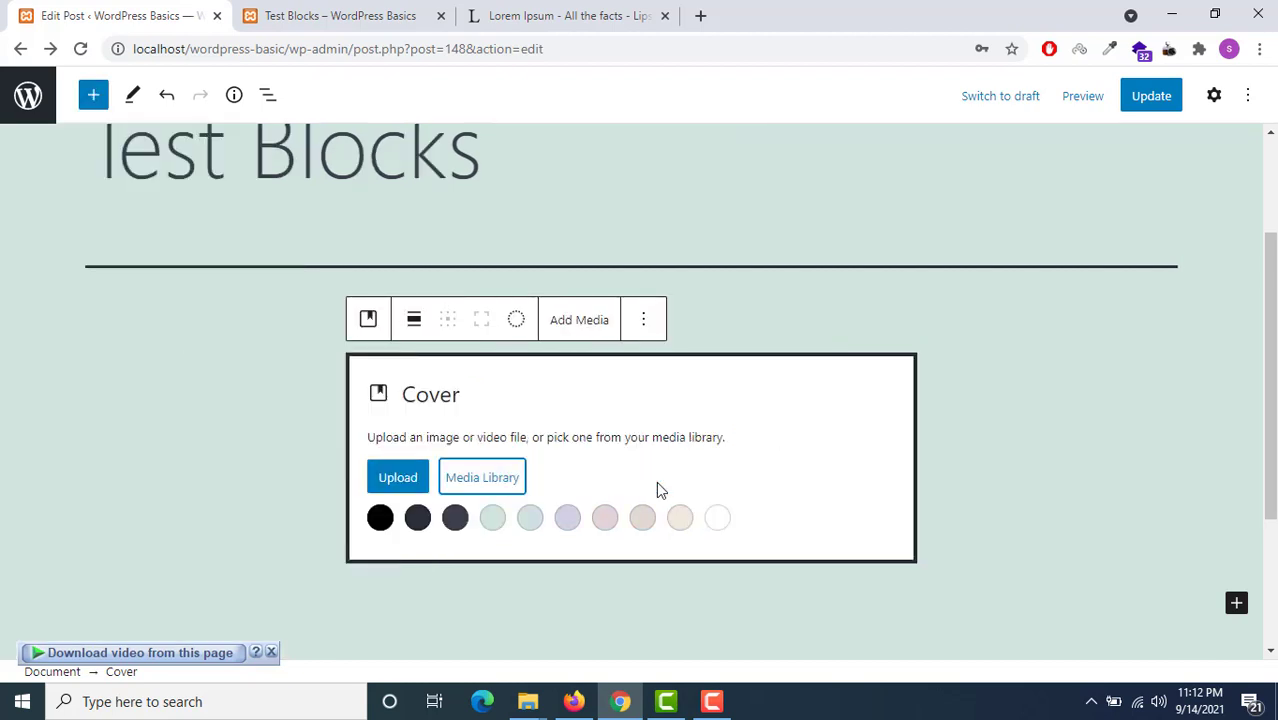
{"action": "left_click", "coordinate": [483, 478]}
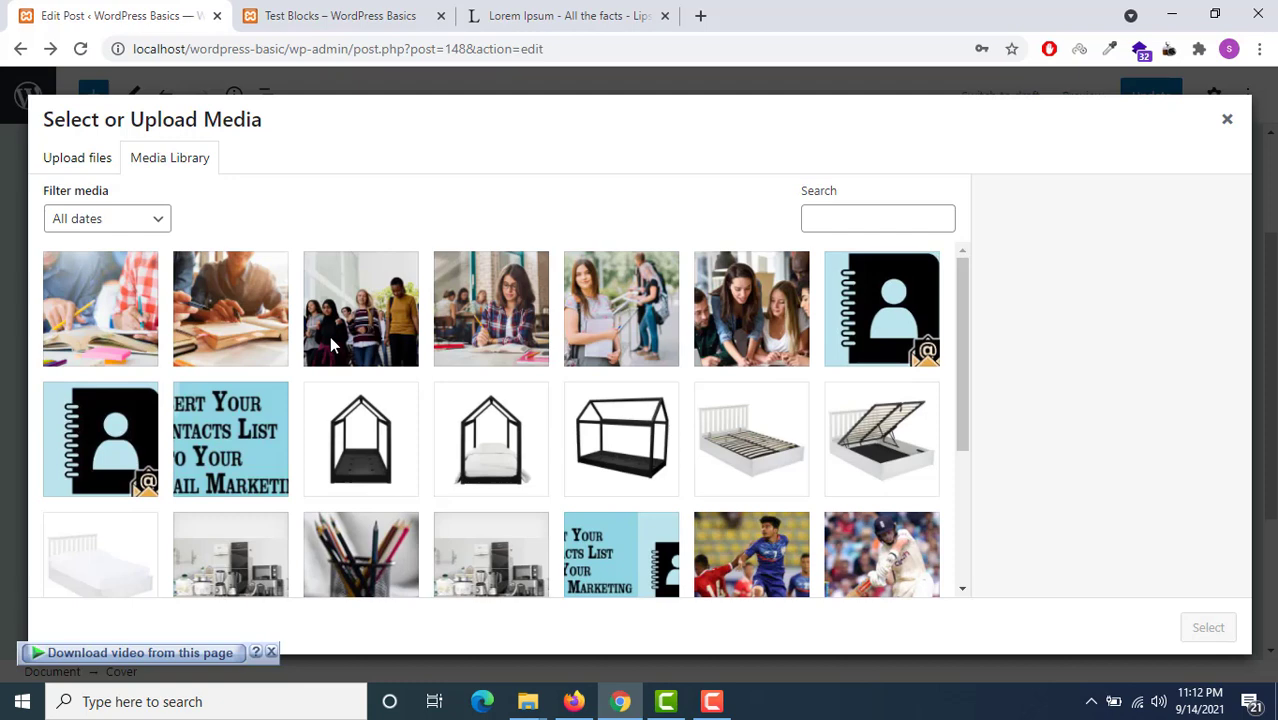
{"action": "scroll", "coordinate": [223, 370], "scroll_direction": "down", "scroll_amount": 1}
{"action": "scroll", "coordinate": [222, 368], "scroll_direction": "up", "scroll_amount": 1}
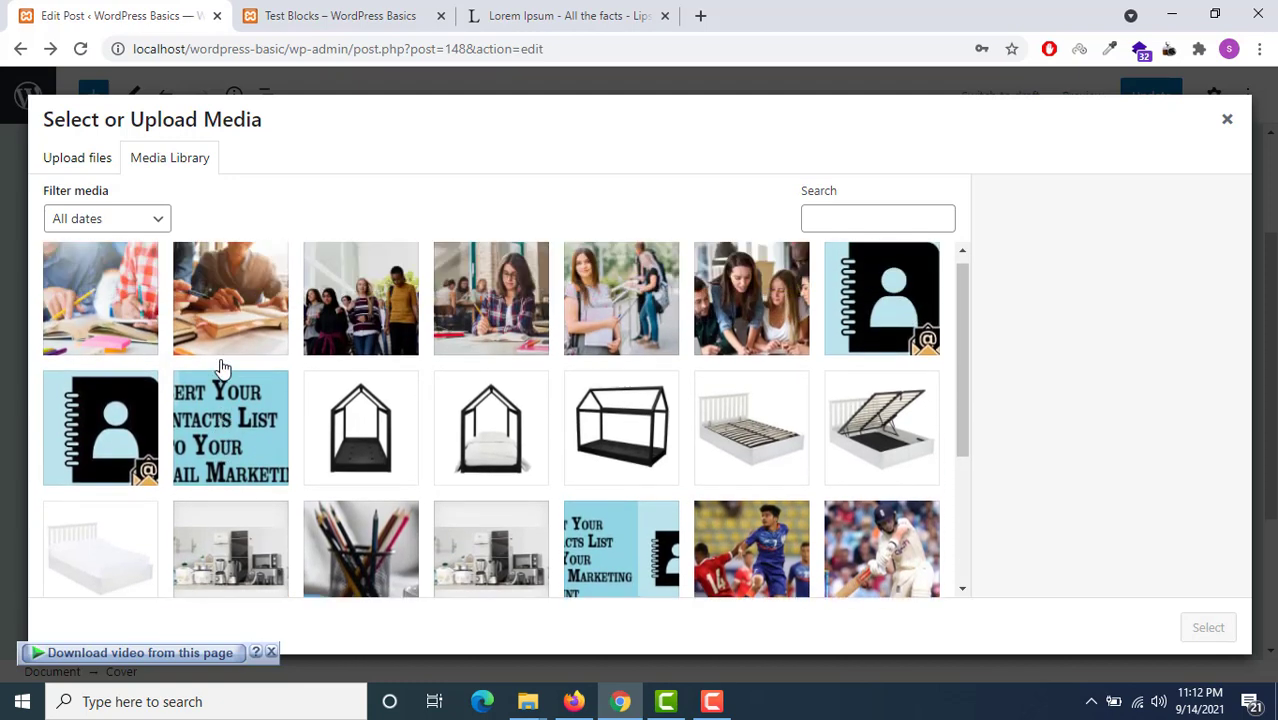
{"action": "scroll", "coordinate": [220, 366], "scroll_direction": "down", "scroll_amount": 1}
{"action": "left_click", "coordinate": [258, 481]}
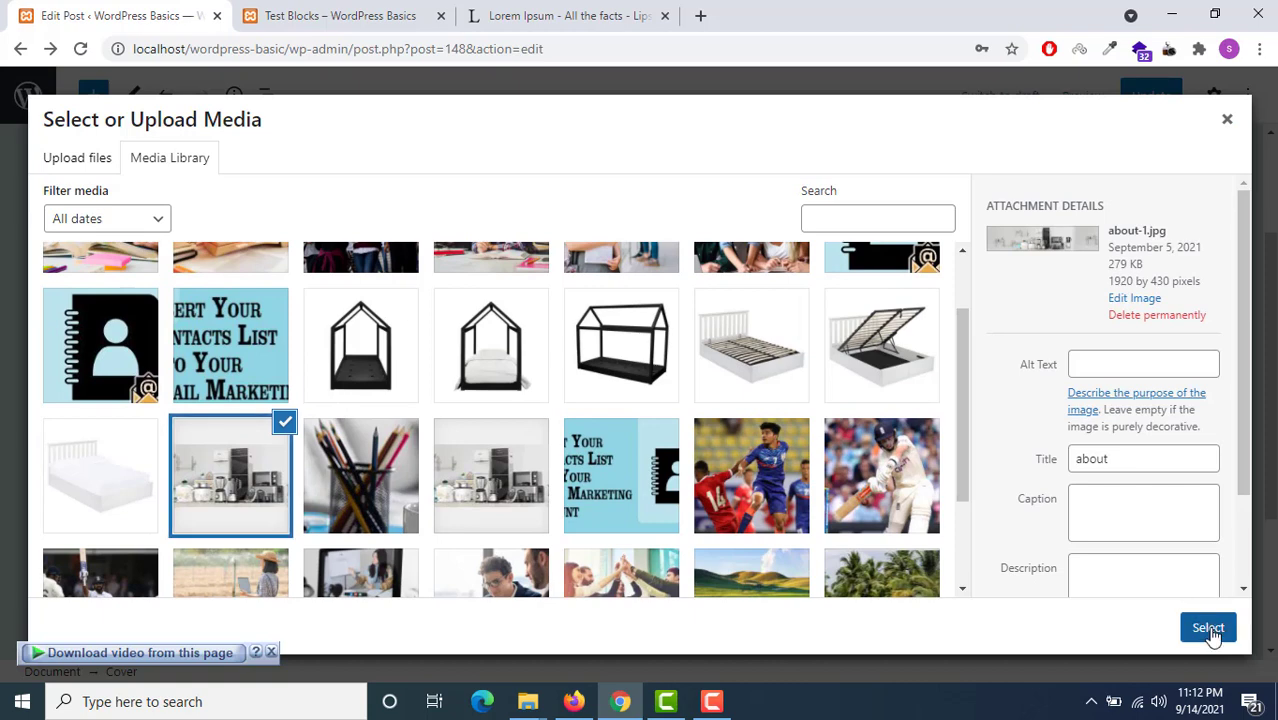
{"action": "left_click", "coordinate": [1207, 627]}
Step: Look through the text alignment choices and further block options of the cover's title paragraph
{"action": "scroll", "coordinate": [659, 412], "scroll_direction": "down", "scroll_amount": 1}
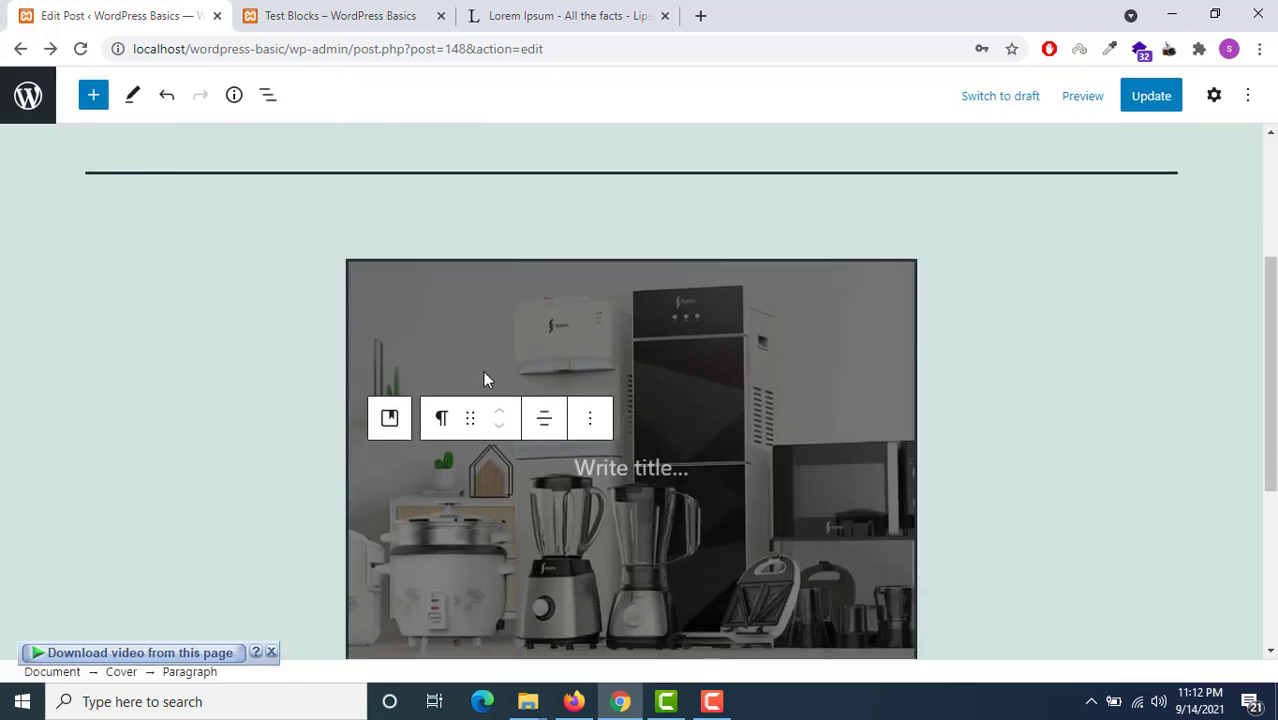
{"action": "scroll", "coordinate": [479, 338], "scroll_direction": "down", "scroll_amount": 1}
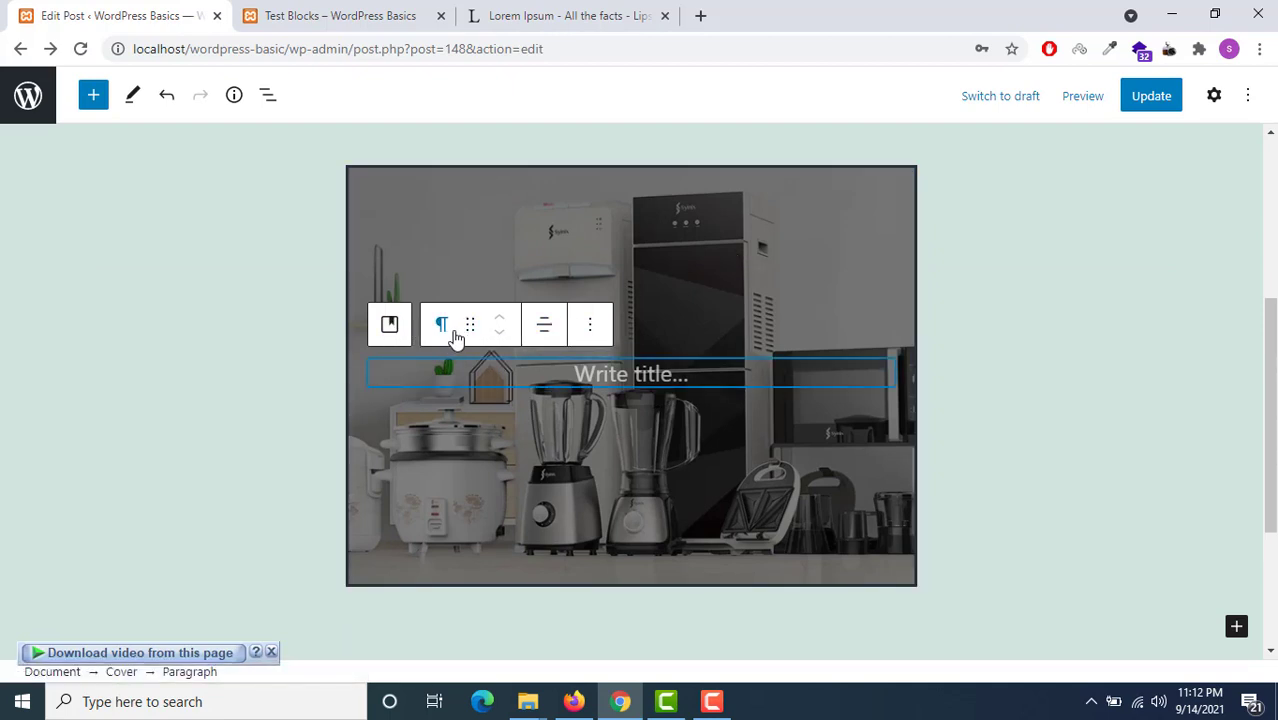
{"action": "left_click", "coordinate": [540, 326]}
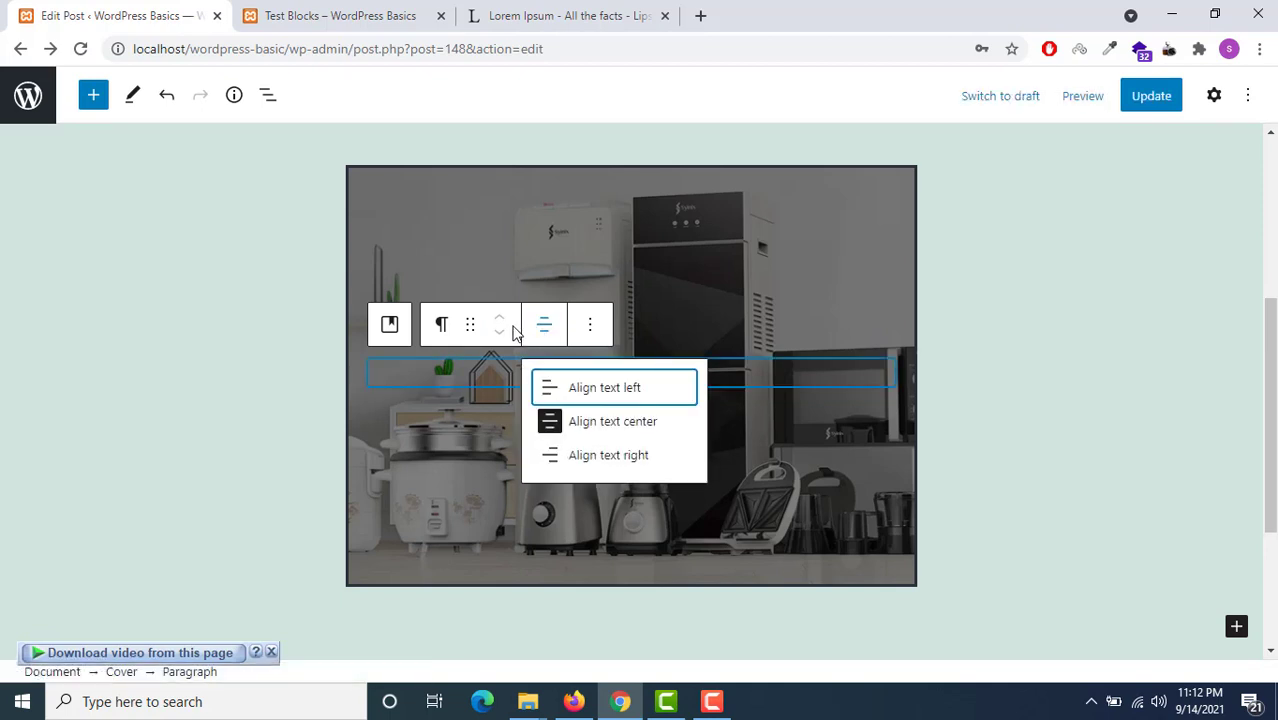
{"action": "left_click", "coordinate": [590, 324]}
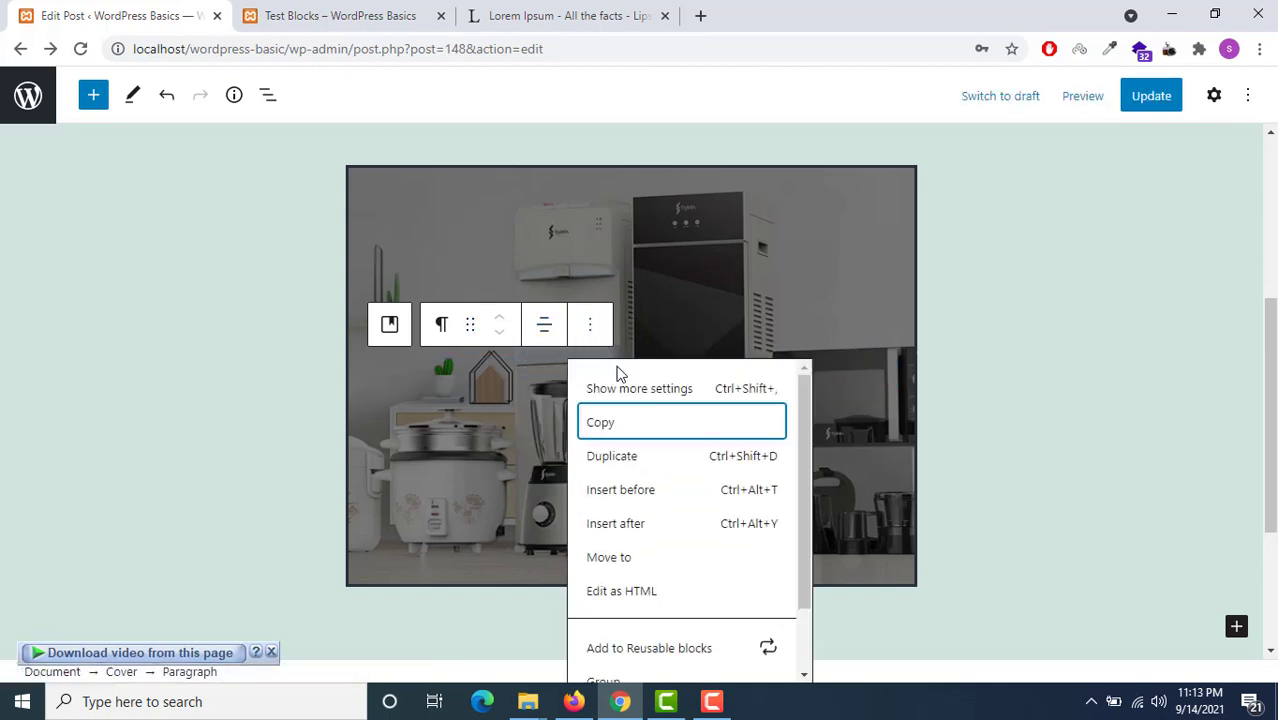
{"action": "left_click", "coordinate": [473, 325]}
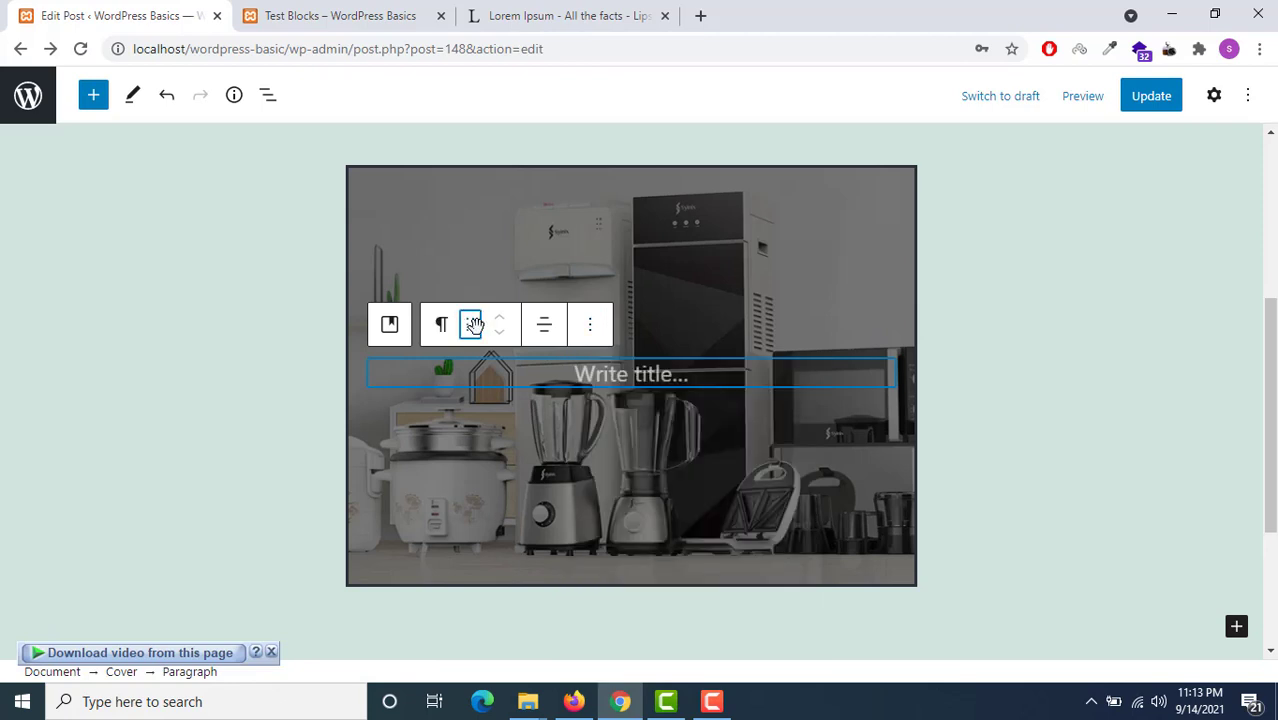
Step: Set the Cover block's alignment to Wide width and update the post
{"action": "left_click", "coordinate": [702, 298]}
{"action": "scroll", "coordinate": [503, 283], "scroll_direction": "up", "scroll_amount": 1}
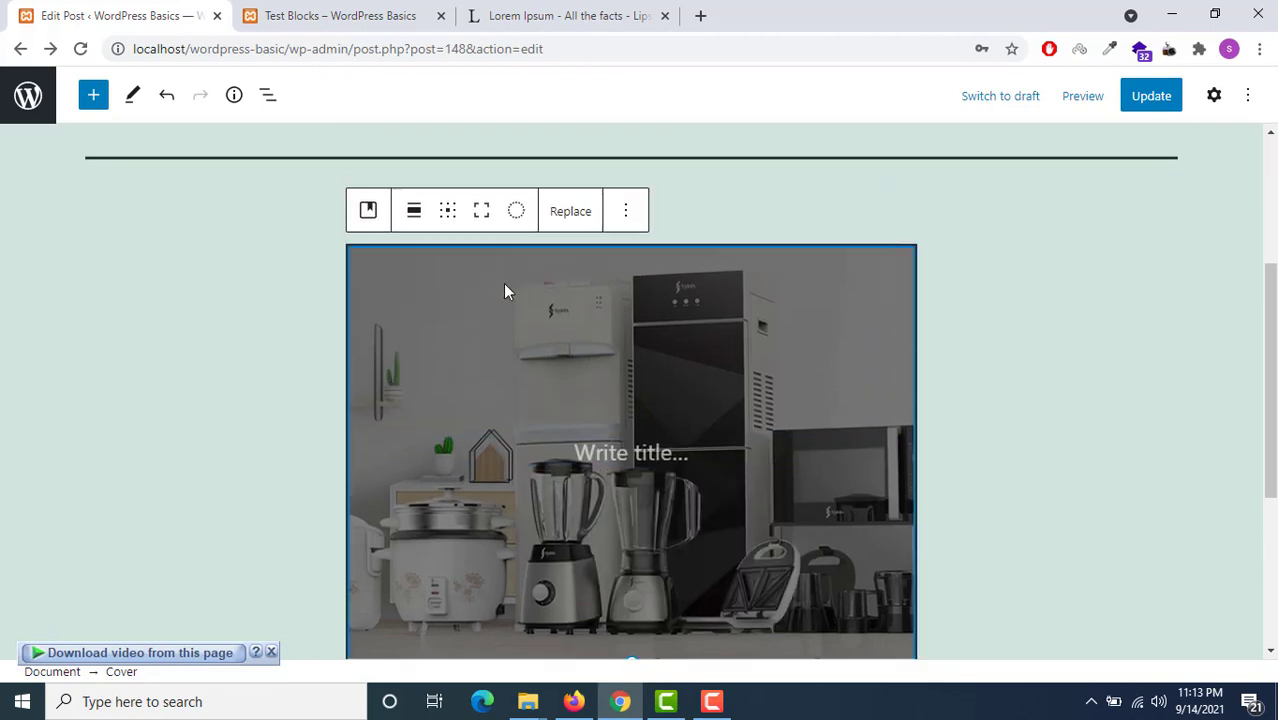
{"action": "left_click", "coordinate": [411, 236]}
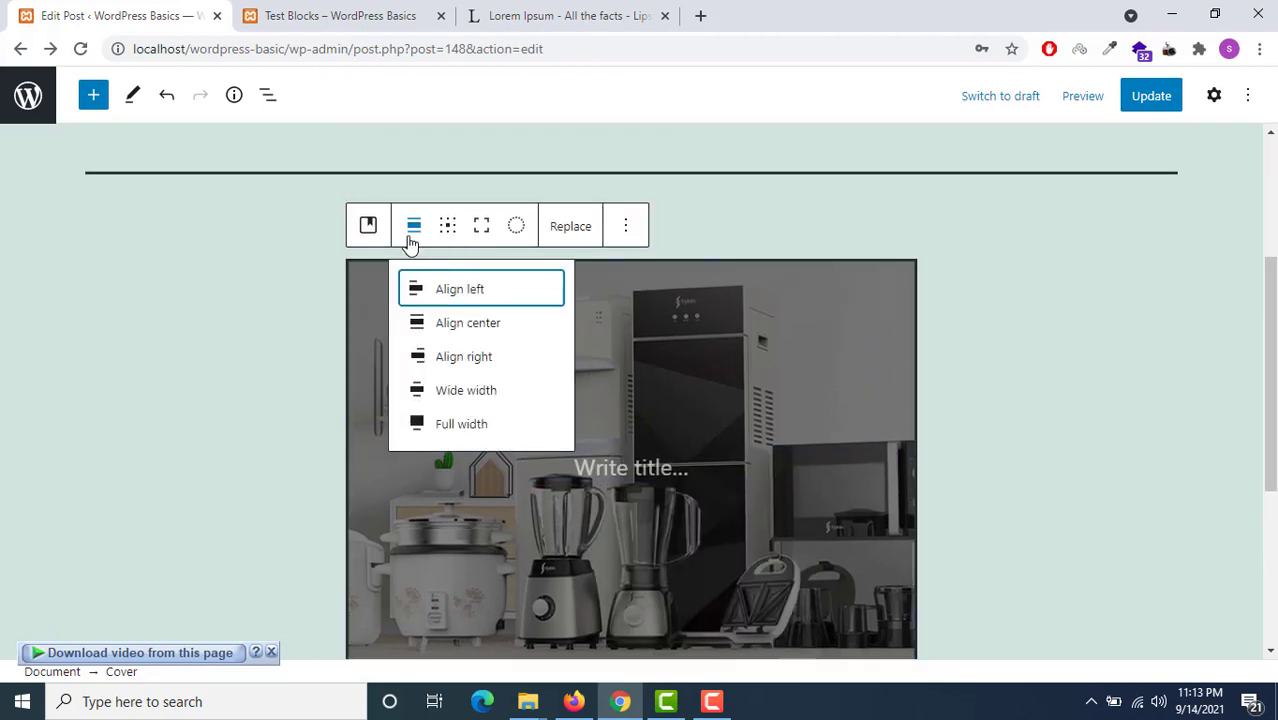
{"action": "left_click", "coordinate": [437, 390]}
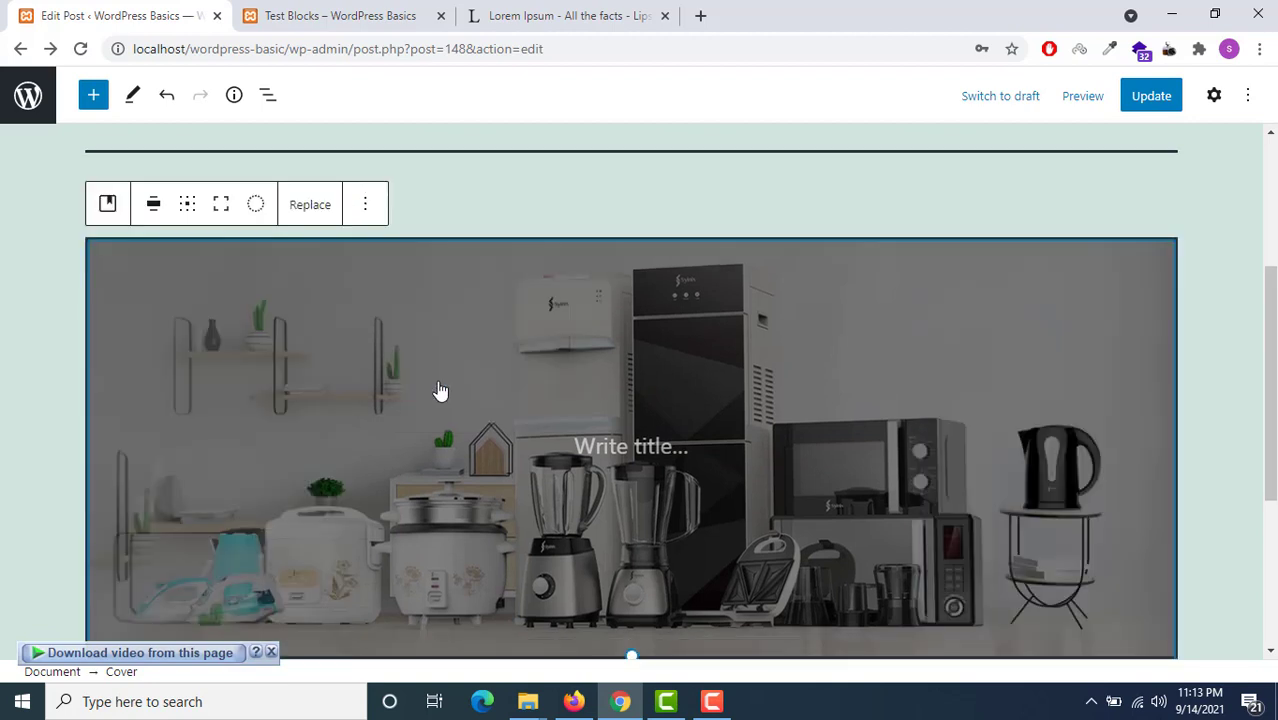
{"action": "left_click", "coordinate": [1162, 97]}
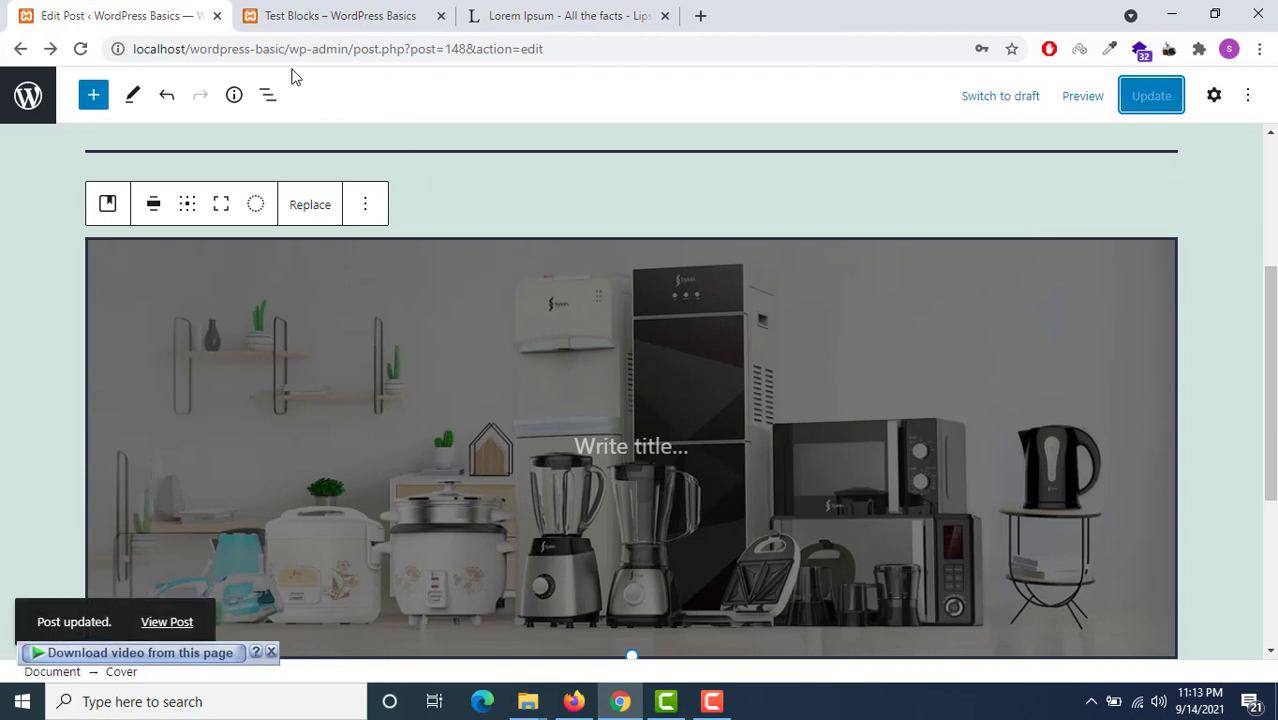
Step: Reload the published Test Blocks page in its browser tab and view the wide cover image
{"action": "left_click", "coordinate": [292, 14]}
{"action": "left_click", "coordinate": [82, 49]}
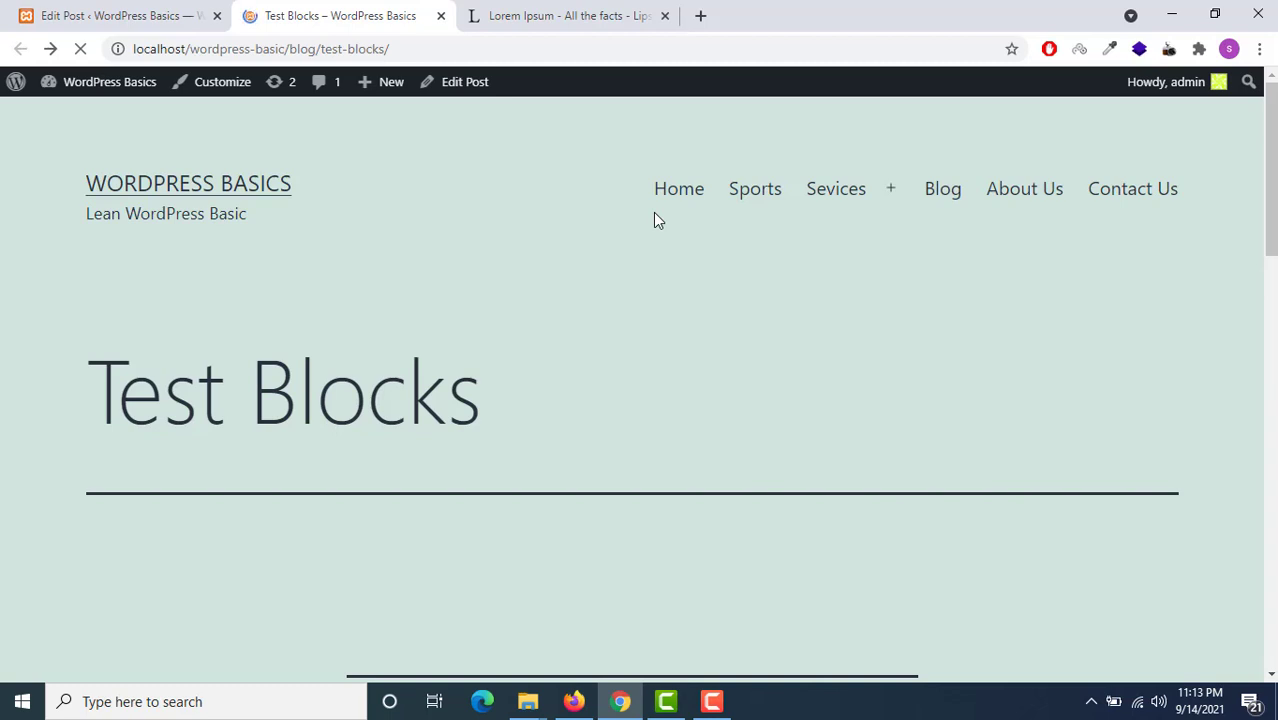
{"action": "scroll", "coordinate": [655, 225], "scroll_direction": "down", "scroll_amount": 3}
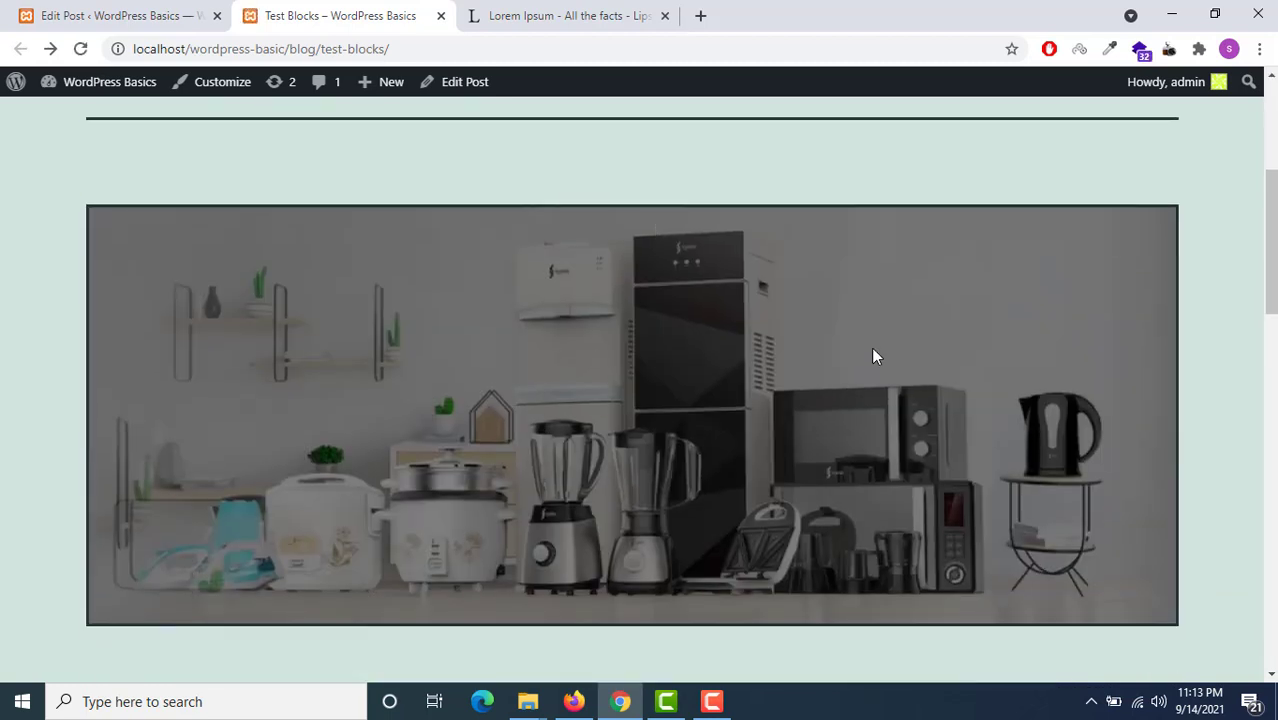
Step: Copy "Lorem ipsum dolor sit amet, consectetur adipiscing elit." from the Lorem Ipsum page and paste it as the cover's title in the post editor
{"action": "left_click", "coordinate": [165, 14]}
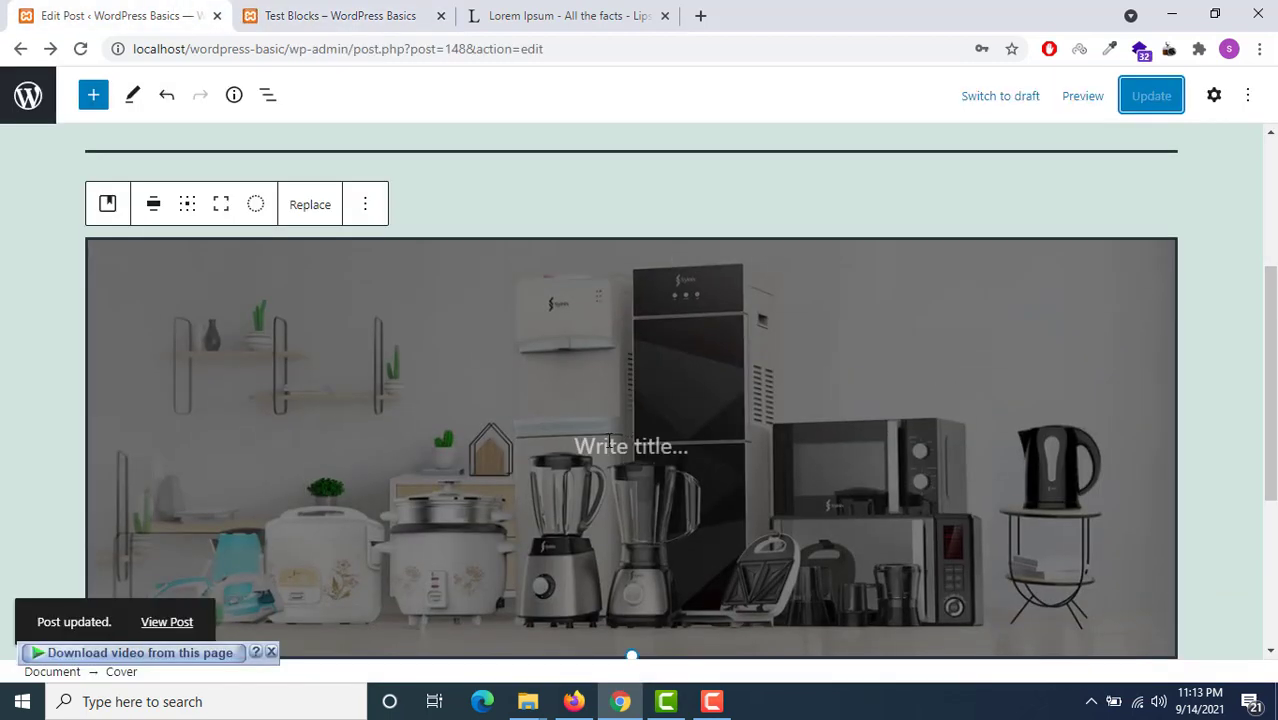
{"action": "left_click", "coordinate": [608, 443]}
{"action": "left_click", "coordinate": [548, 12]}
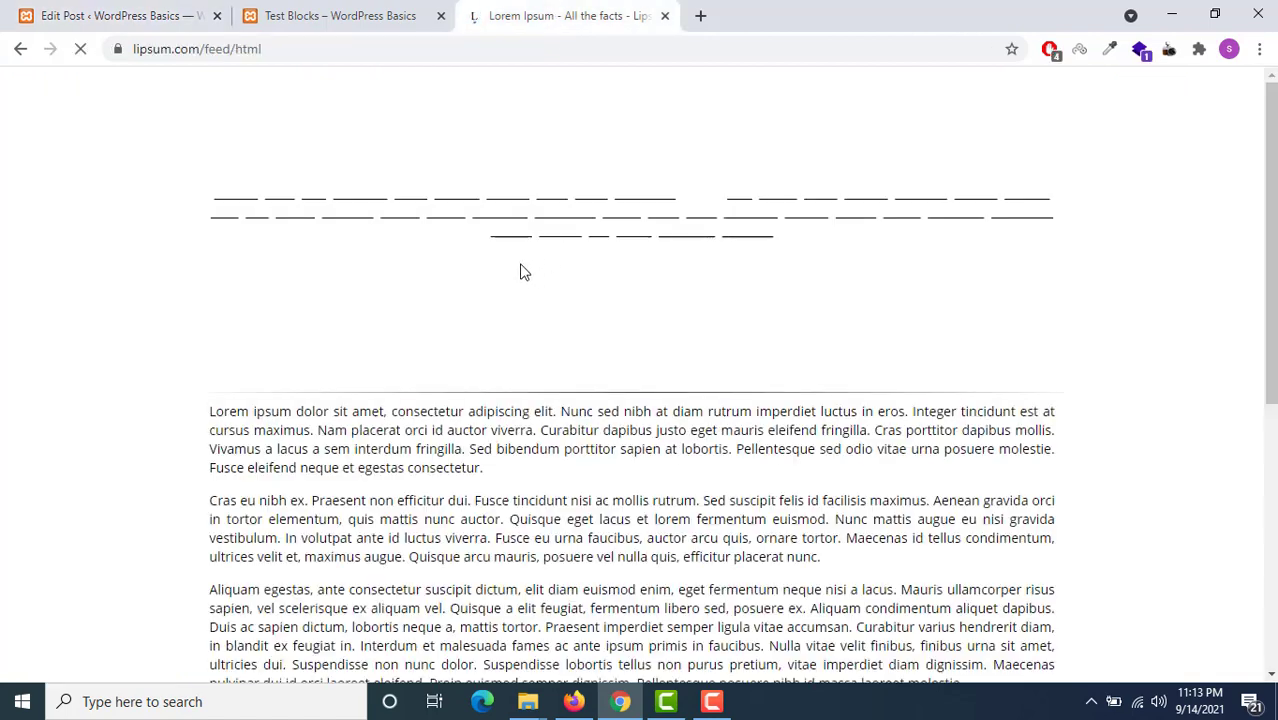
{"action": "left_click_drag", "start_coordinate": [209, 411], "coordinate": [565, 410]}
{"action": "key", "text": "ctrl+c"}
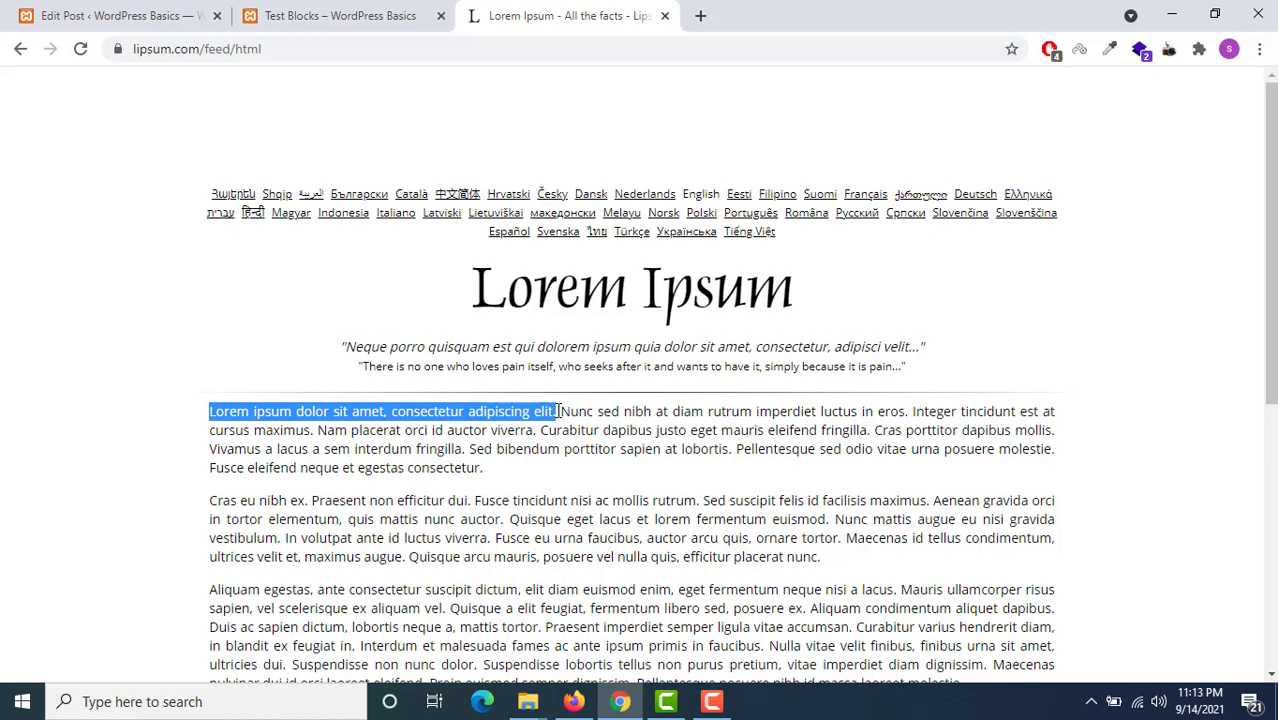
{"action": "left_click", "coordinate": [150, 15]}
{"action": "key", "text": "ctrl+v"}
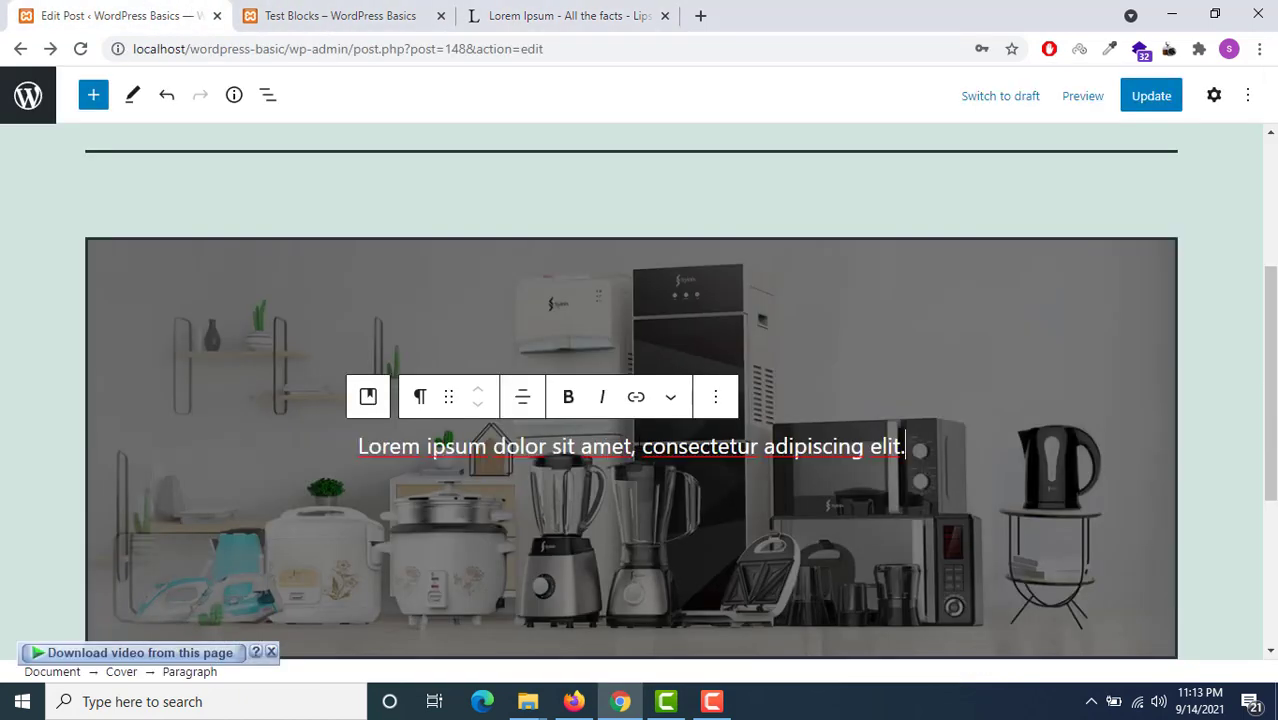
Step: Update the post with the new cover title and reload the published Test Blocks page
{"action": "left_click", "coordinate": [1168, 96]}
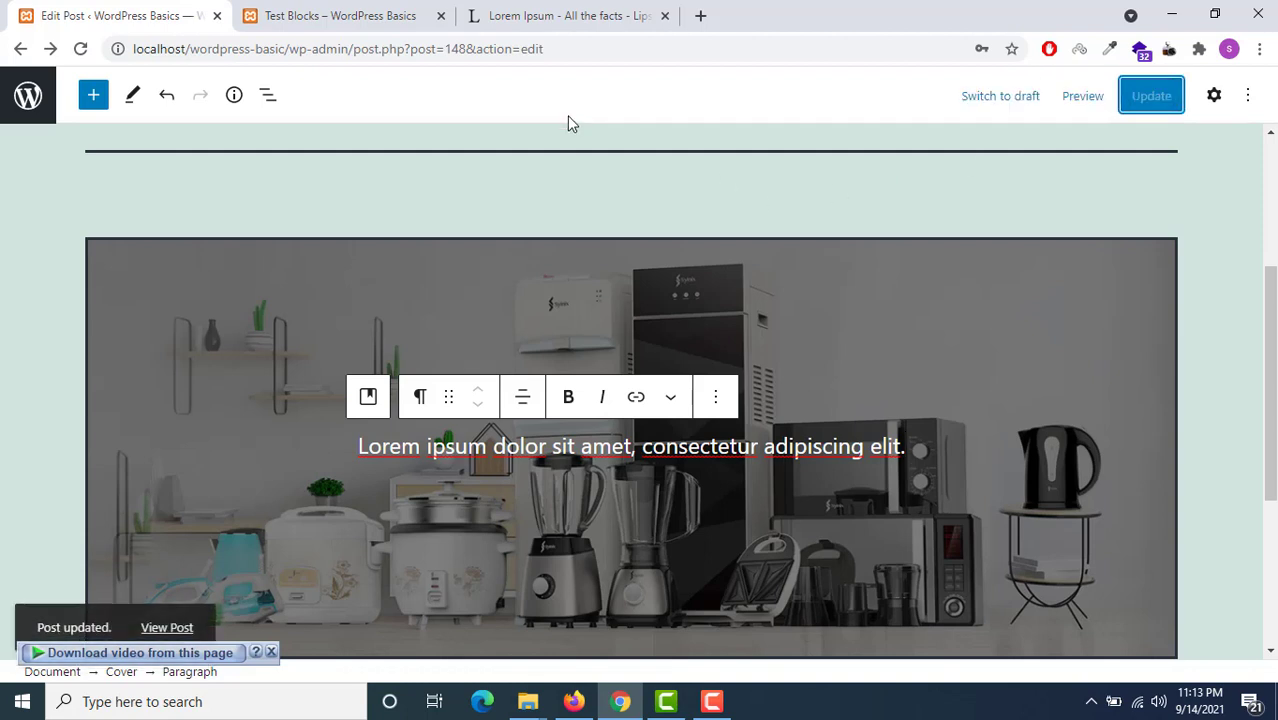
{"action": "left_click", "coordinate": [267, 12]}
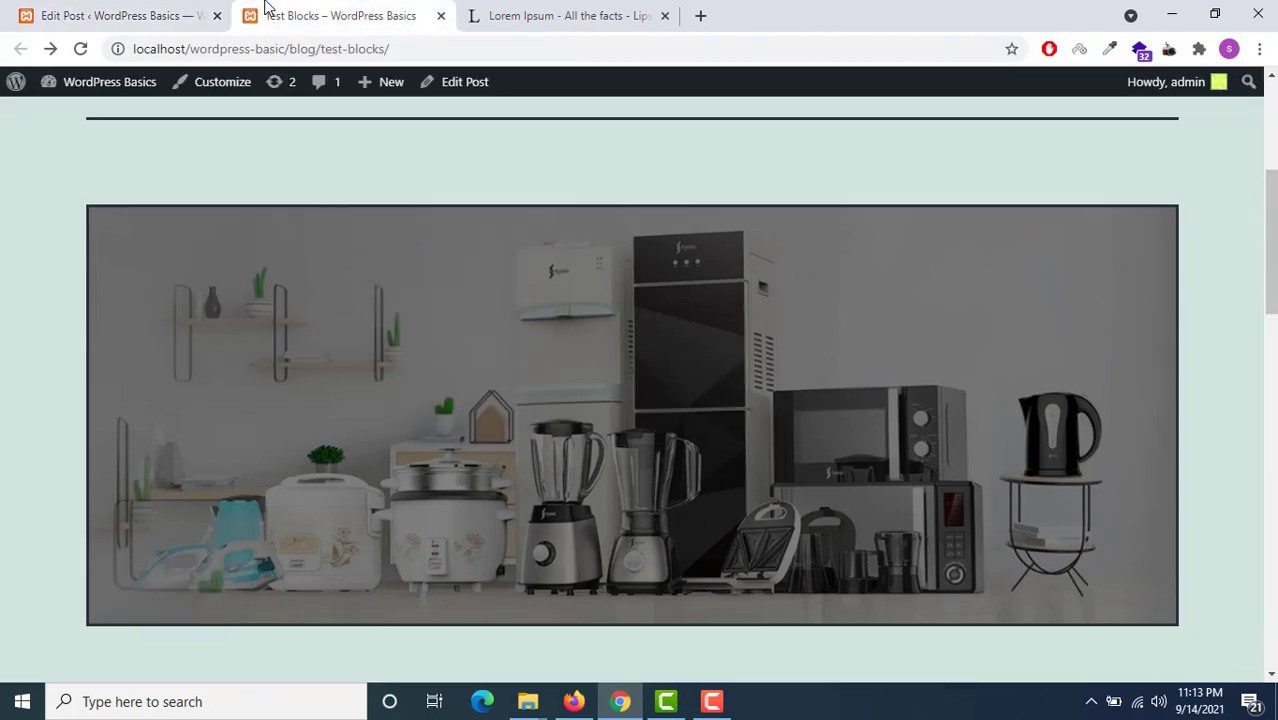
{"action": "left_click", "coordinate": [80, 48]}
Step: Back in the post editor, try the Cover block's content position at top center and top right, and set it to bottom right
{"action": "left_click", "coordinate": [72, 10]}
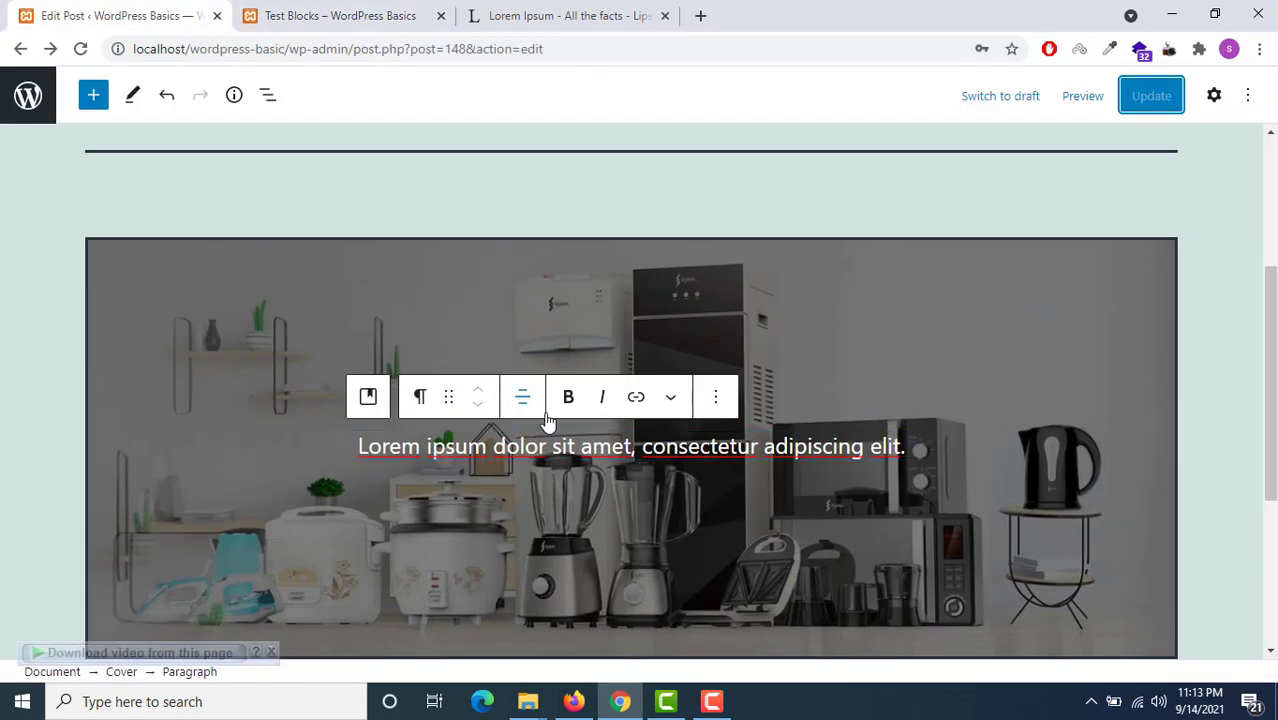
{"action": "left_click", "coordinate": [352, 225]}
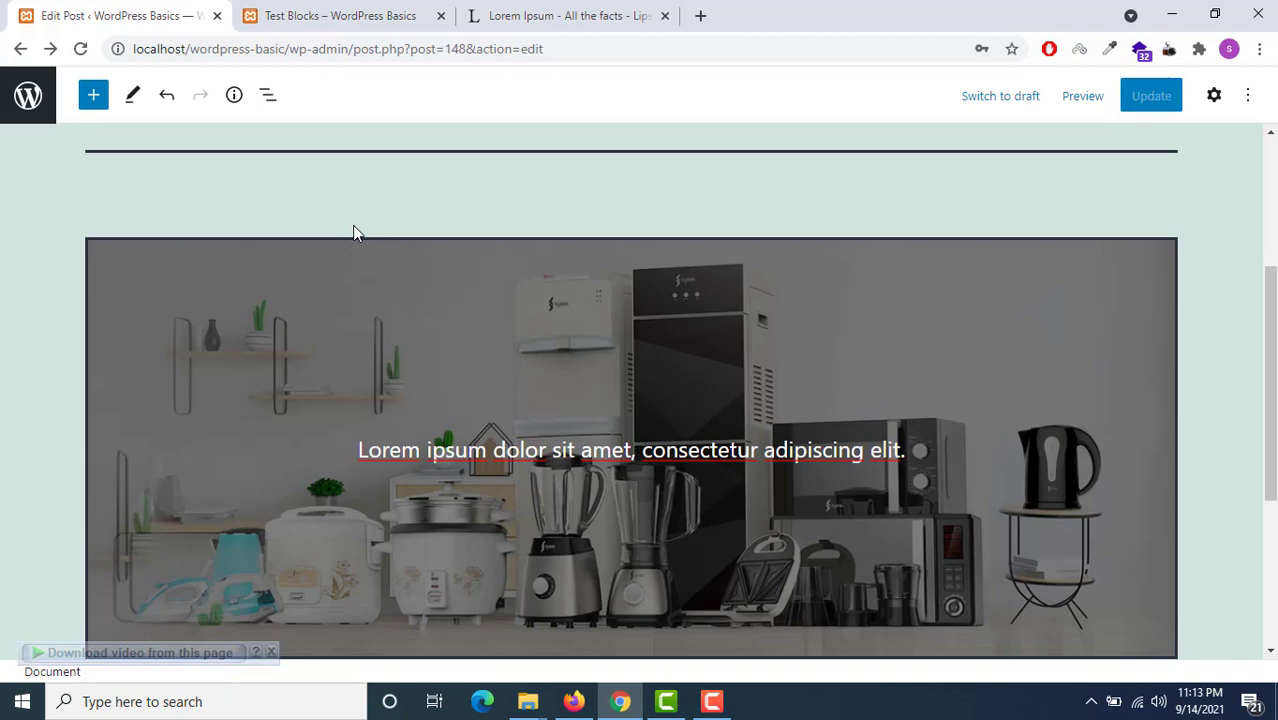
{"action": "left_click", "coordinate": [385, 321]}
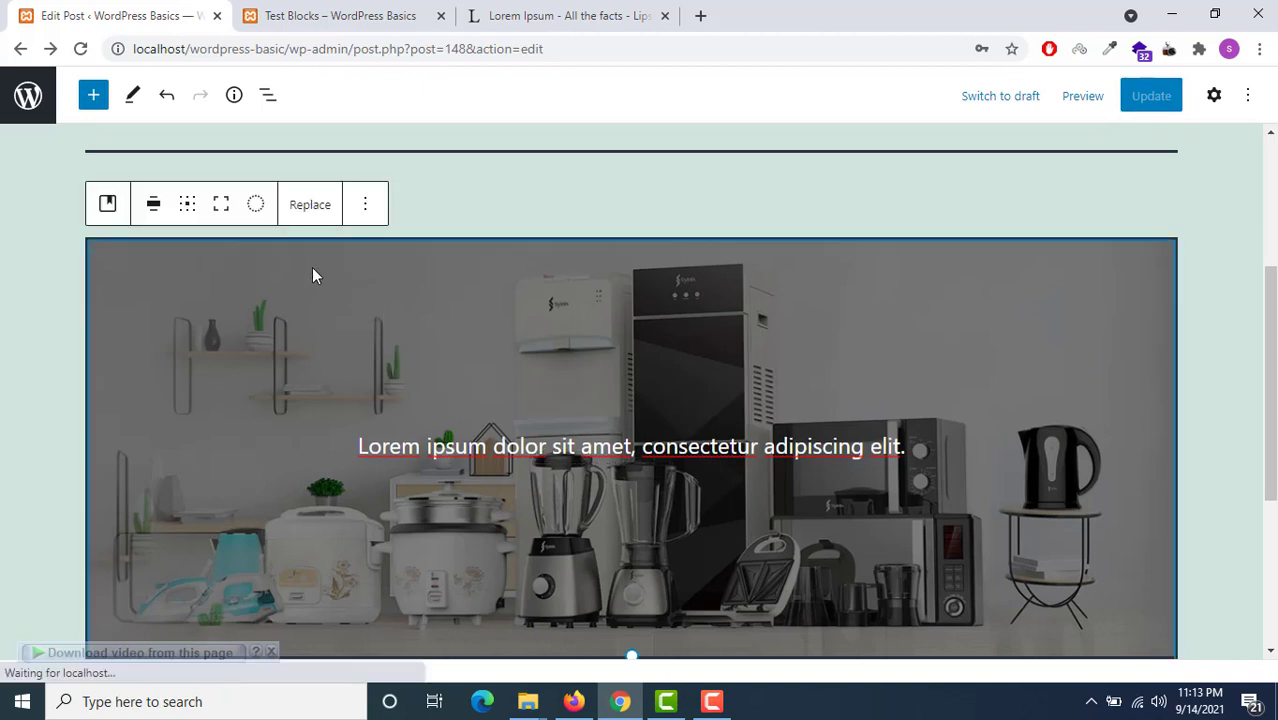
{"action": "left_click", "coordinate": [190, 208]}
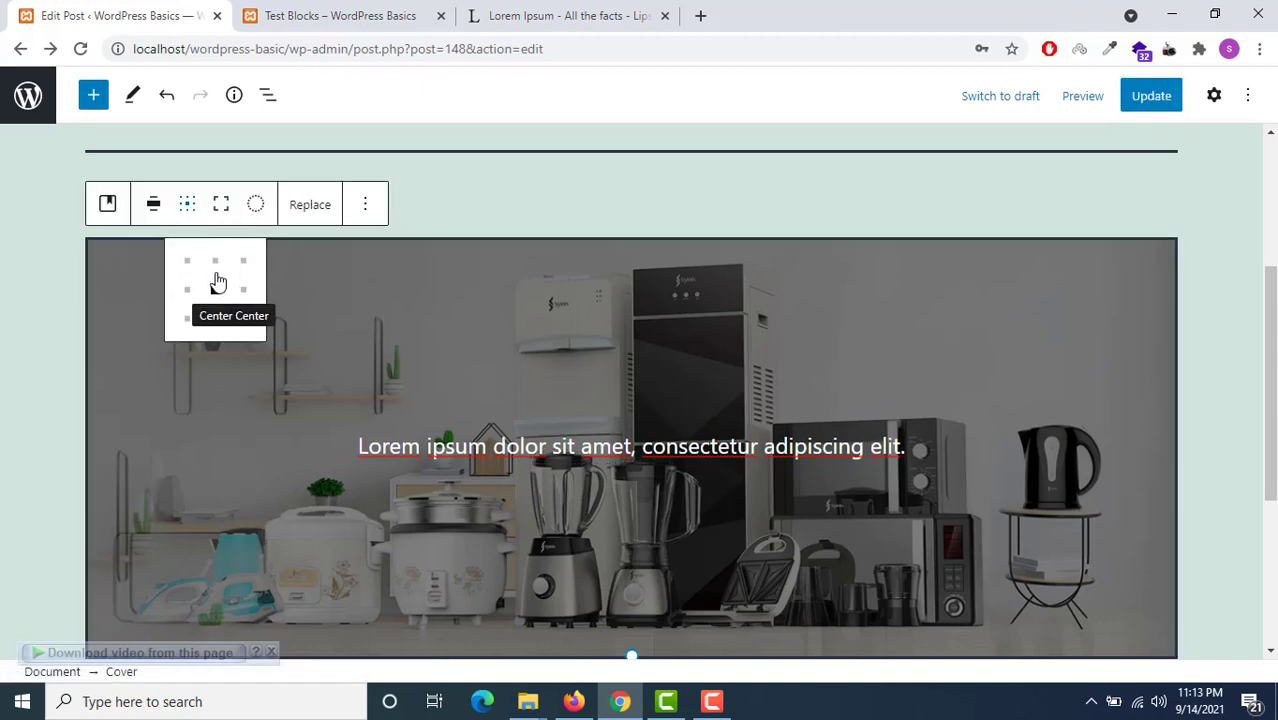
{"action": "left_click", "coordinate": [215, 274]}
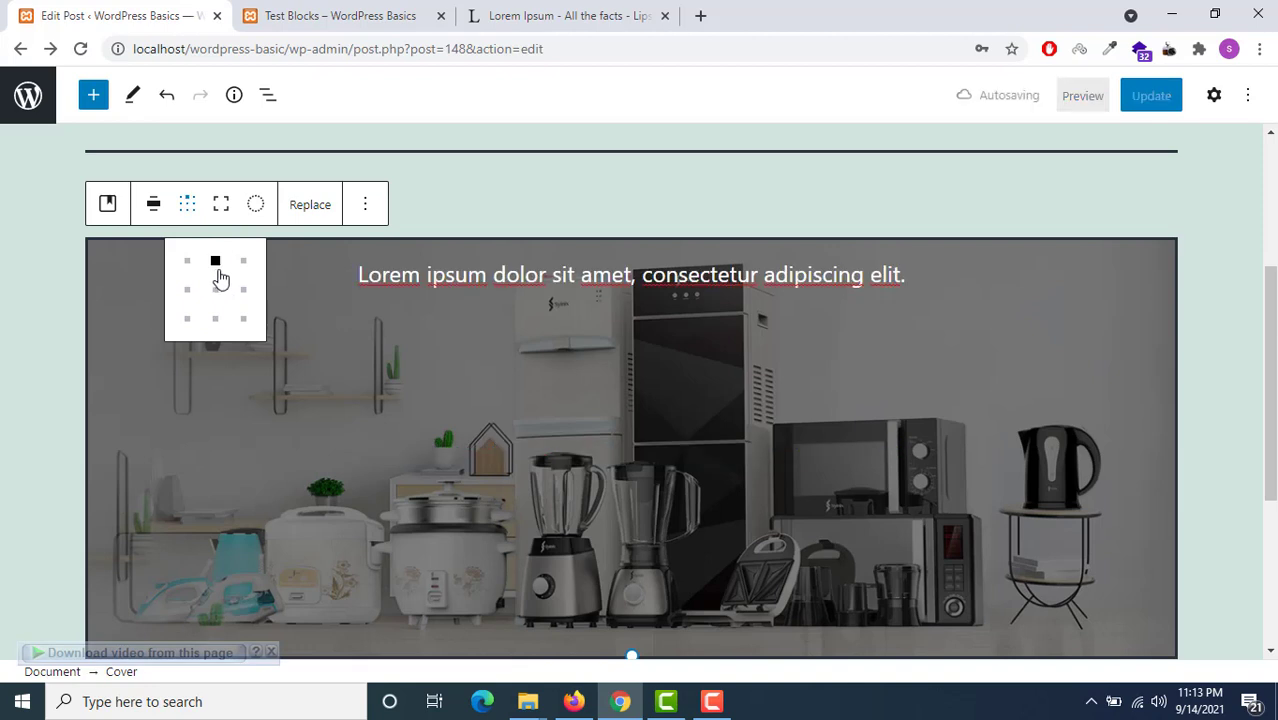
{"action": "left_click", "coordinate": [245, 264]}
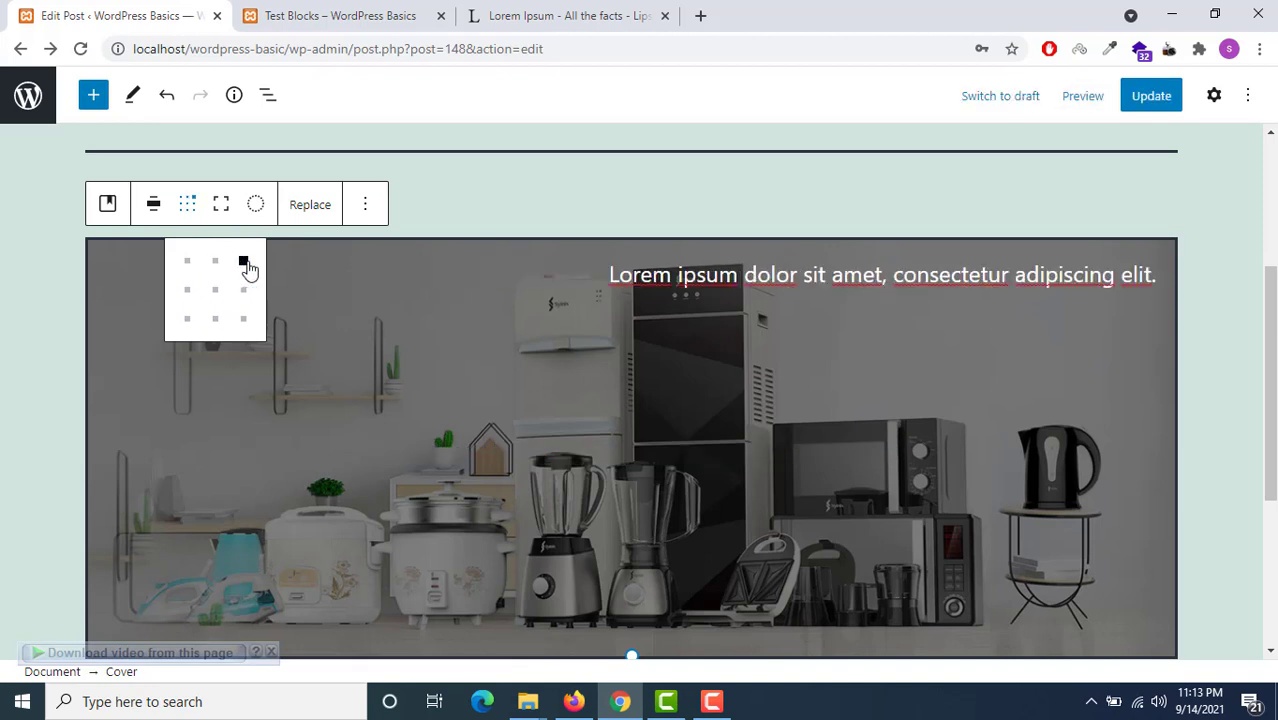
{"action": "left_click", "coordinate": [243, 319]}
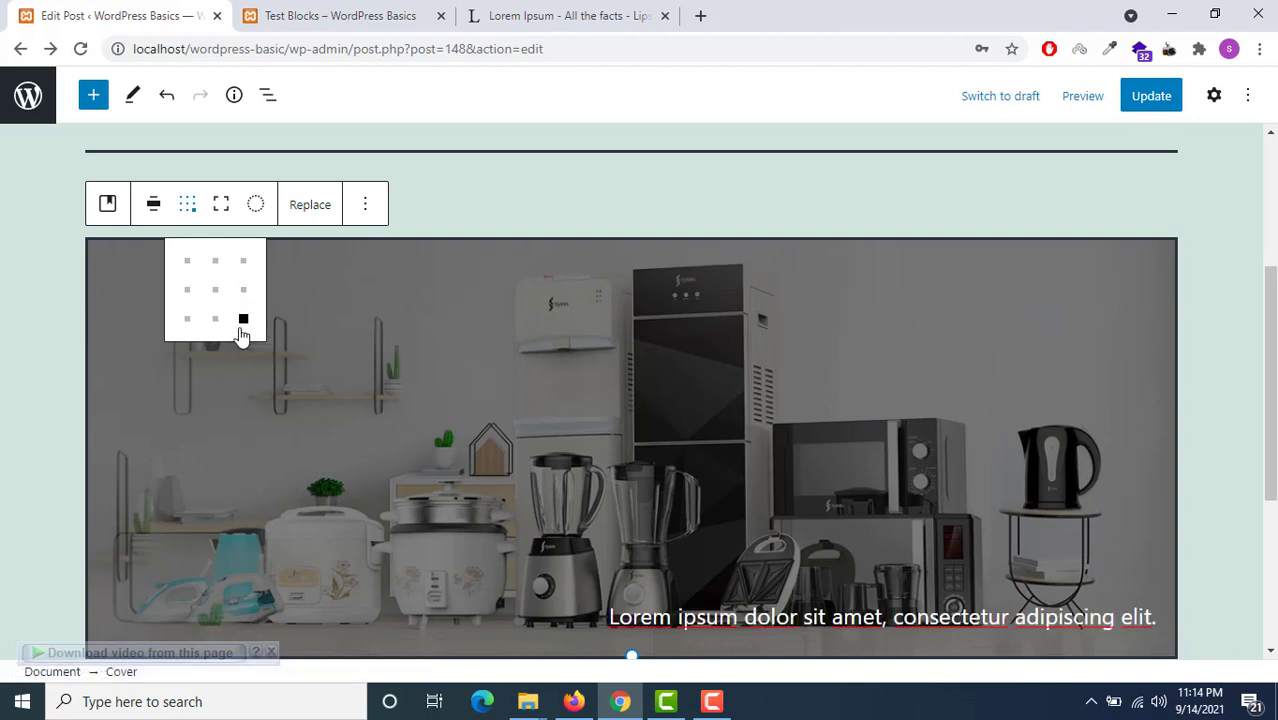
Step: Update the post with the bottom-right title position and reload the published Test Blocks page
{"action": "left_click", "coordinate": [1140, 95]}
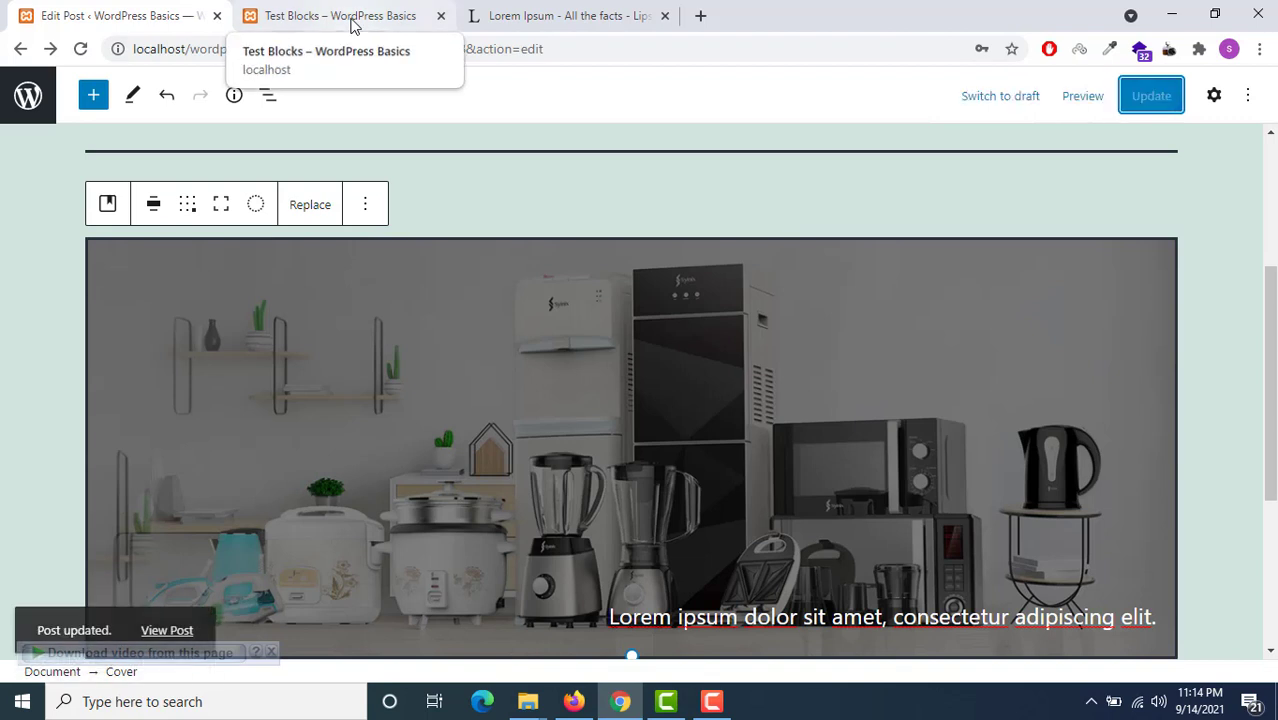
{"action": "left_click", "coordinate": [352, 25]}
{"action": "left_click", "coordinate": [84, 48]}
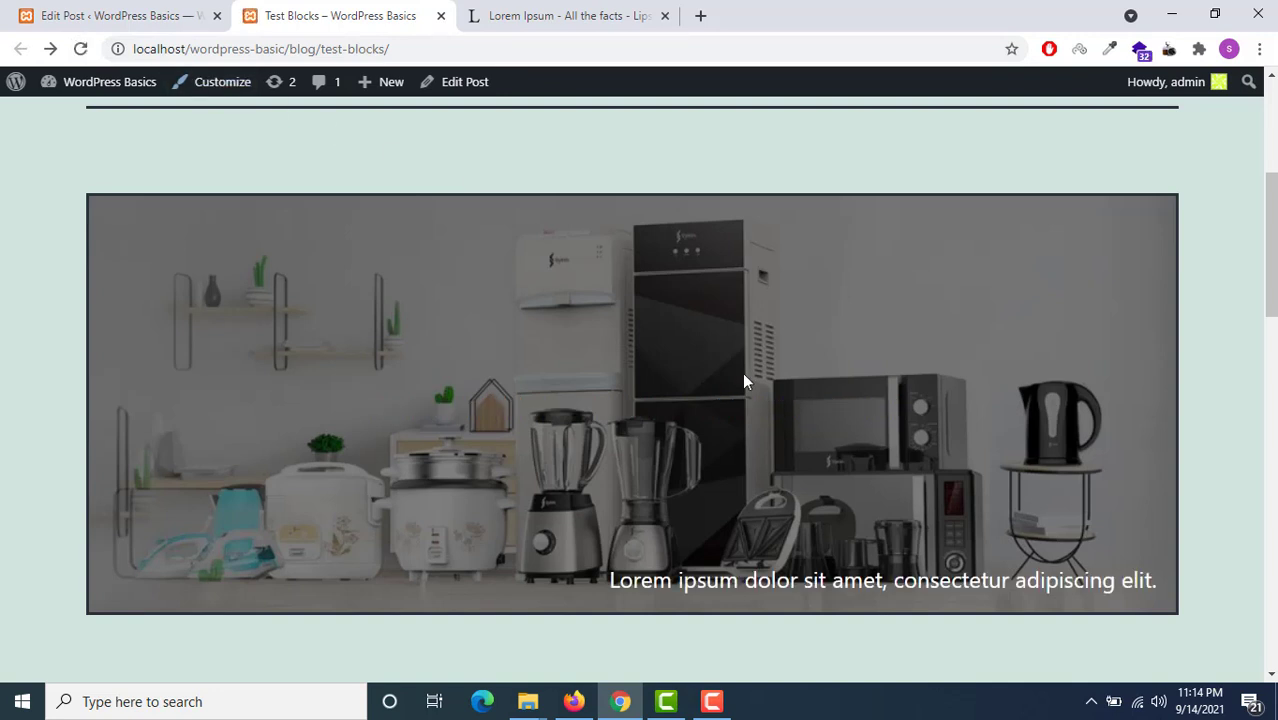
Step: Back in the post editor, align the Cover block to full width and set its content position to center center
{"action": "left_click", "coordinate": [180, 10]}
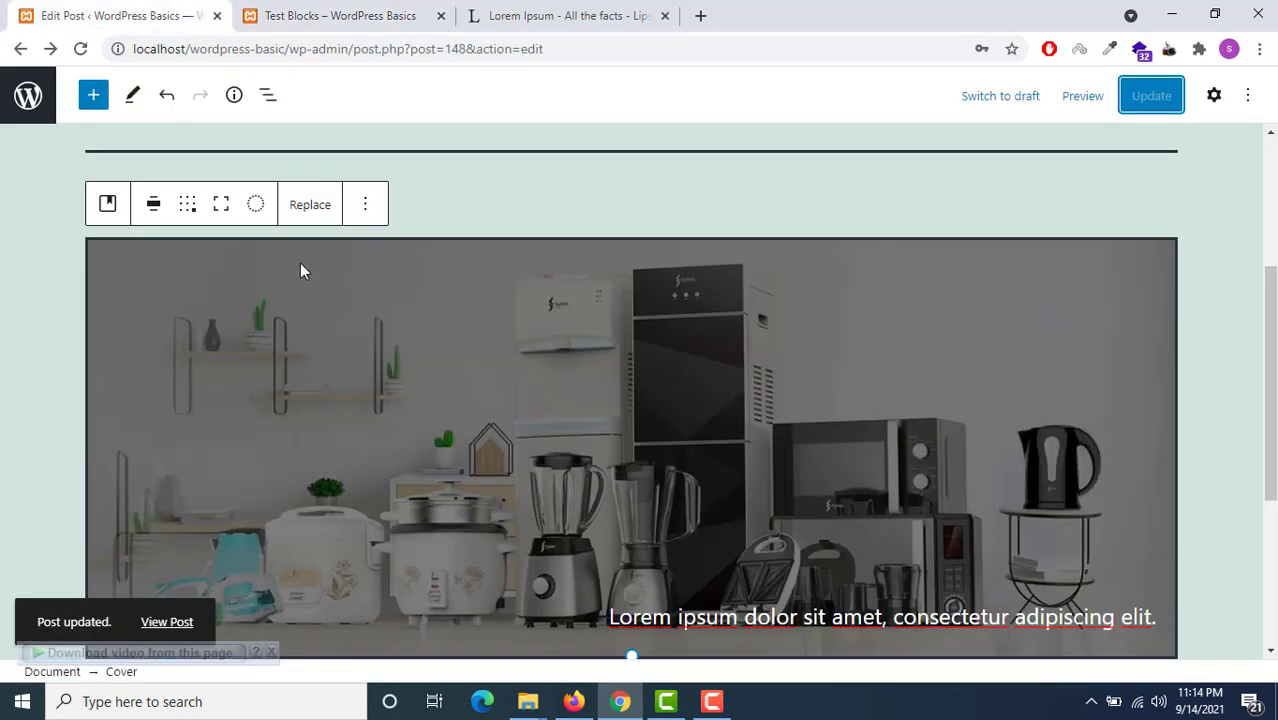
{"action": "left_click", "coordinate": [153, 205]}
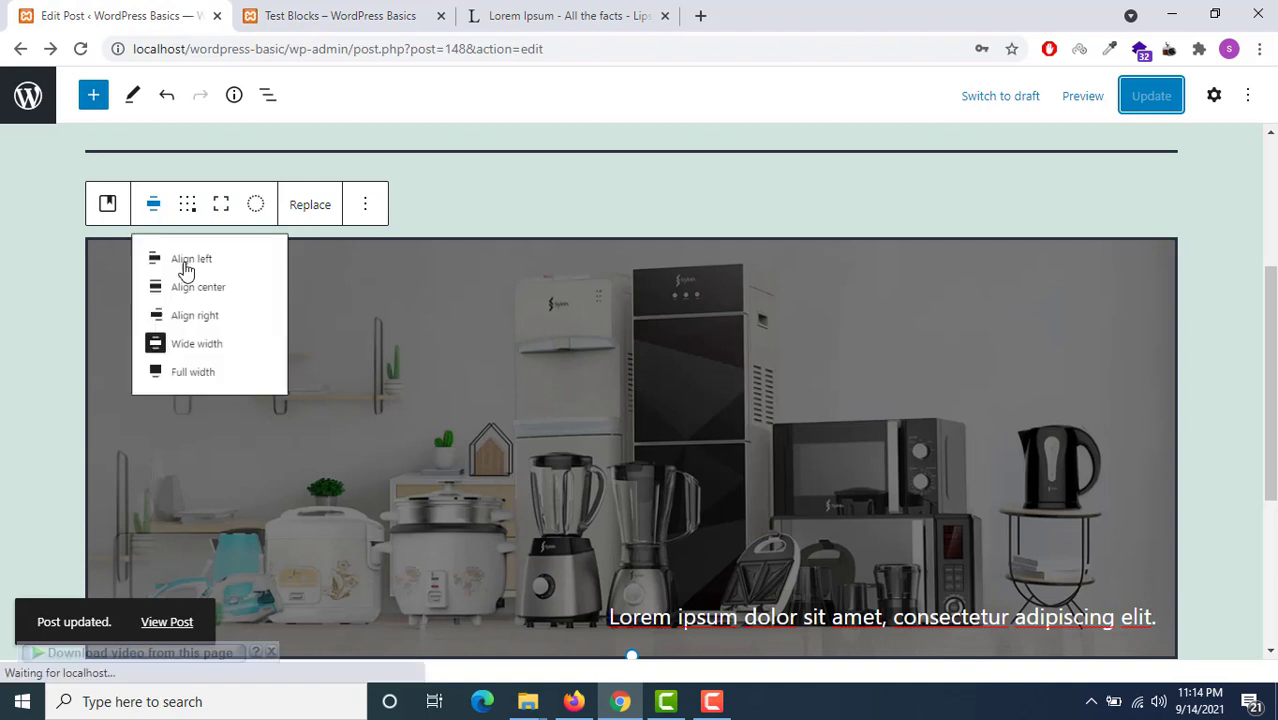
{"action": "left_click", "coordinate": [198, 400]}
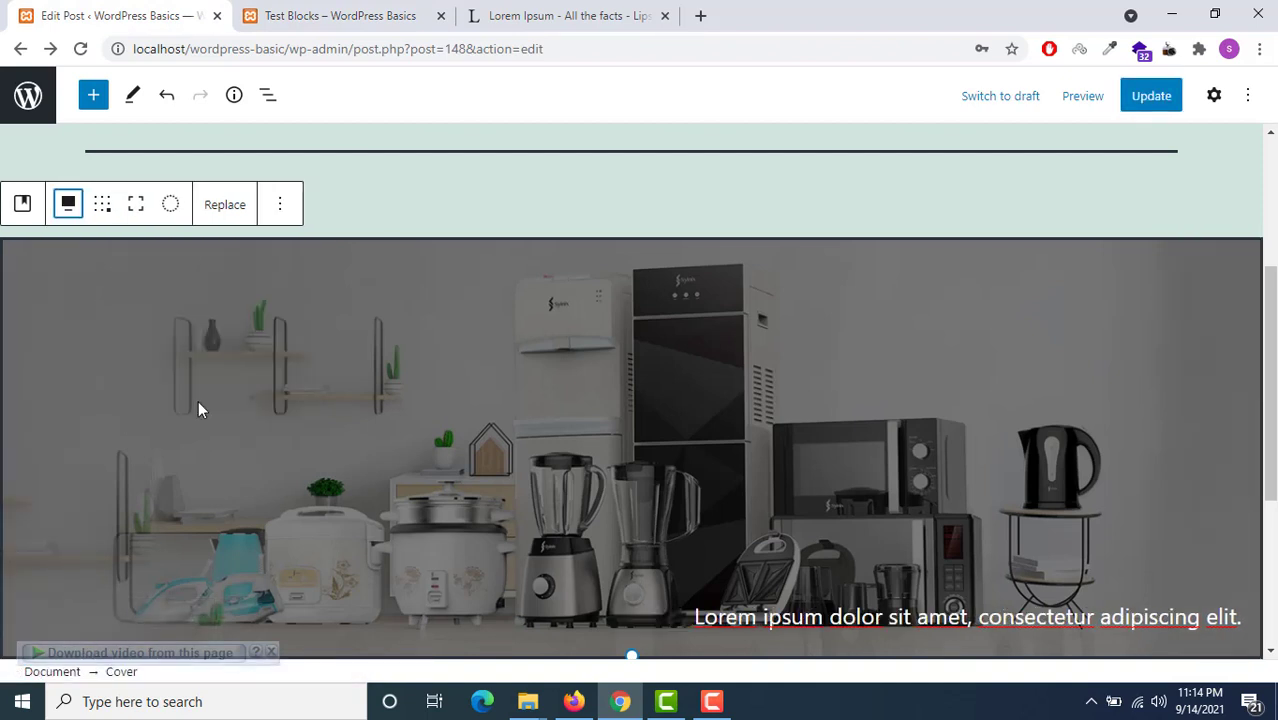
{"action": "scroll", "coordinate": [760, 350], "scroll_direction": "down", "scroll_amount": 2}
{"action": "scroll", "coordinate": [210, 215], "scroll_direction": "up", "scroll_amount": 1}
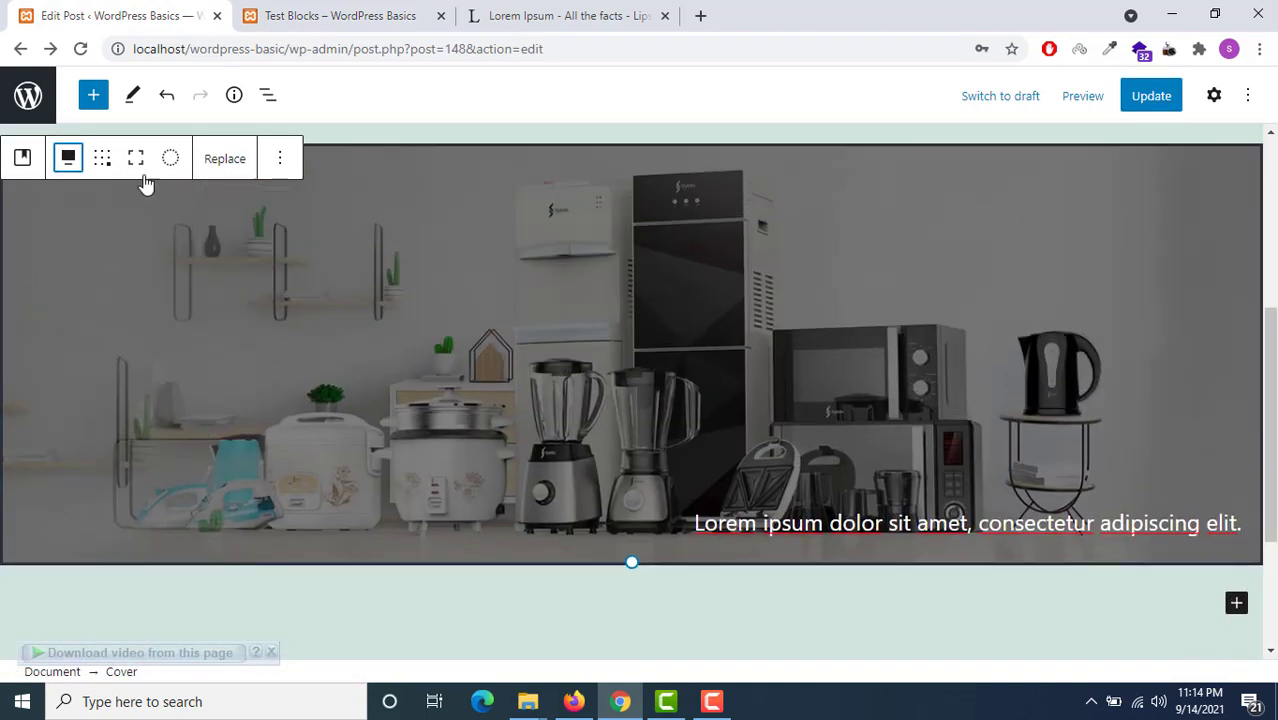
{"action": "left_click", "coordinate": [102, 158]}
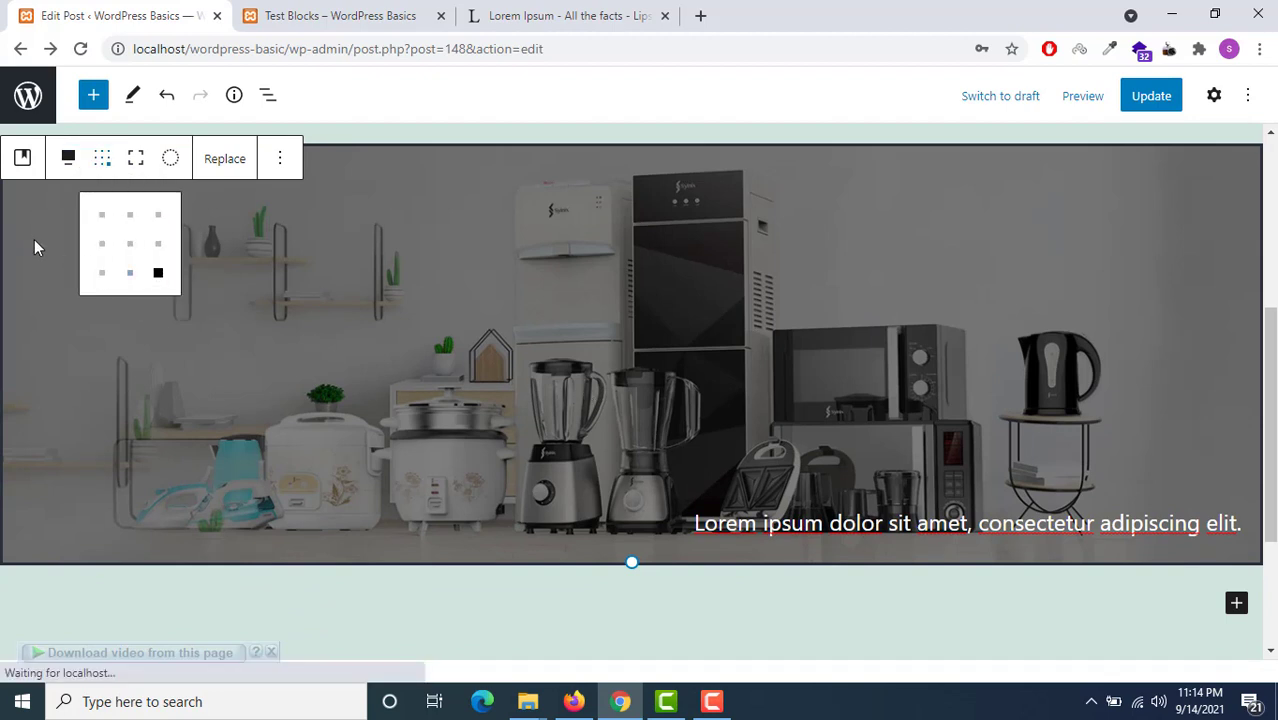
{"action": "left_click", "coordinate": [129, 246]}
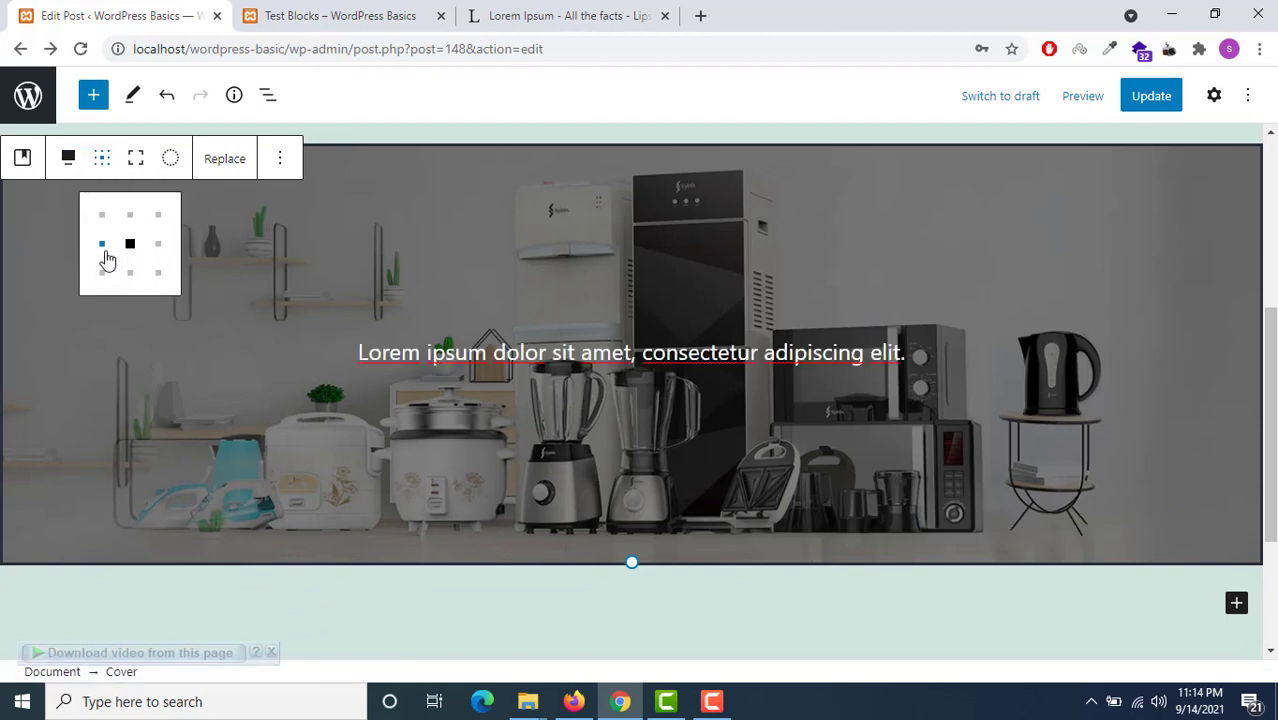
Step: Update the post with the full-width cover, reload the published Test Blocks page and return to the post editor
{"action": "left_click", "coordinate": [1133, 98]}
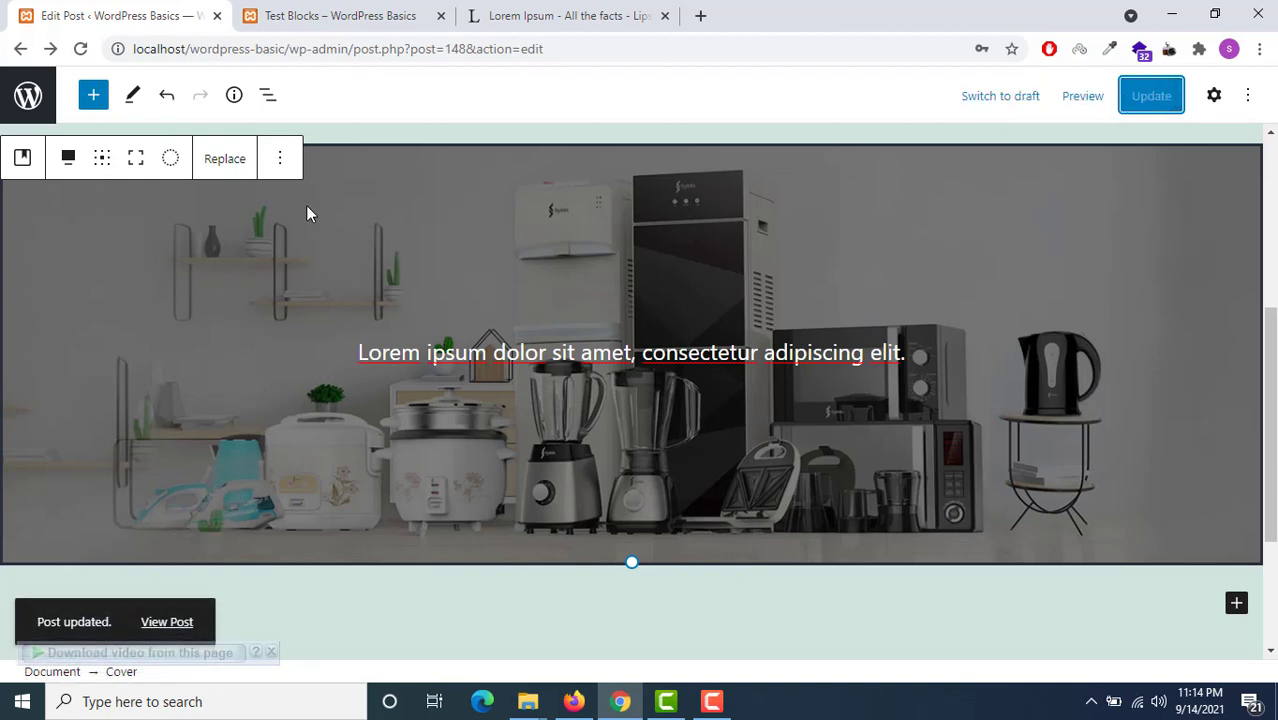
{"action": "left_click", "coordinate": [288, 17]}
{"action": "left_click", "coordinate": [82, 49]}
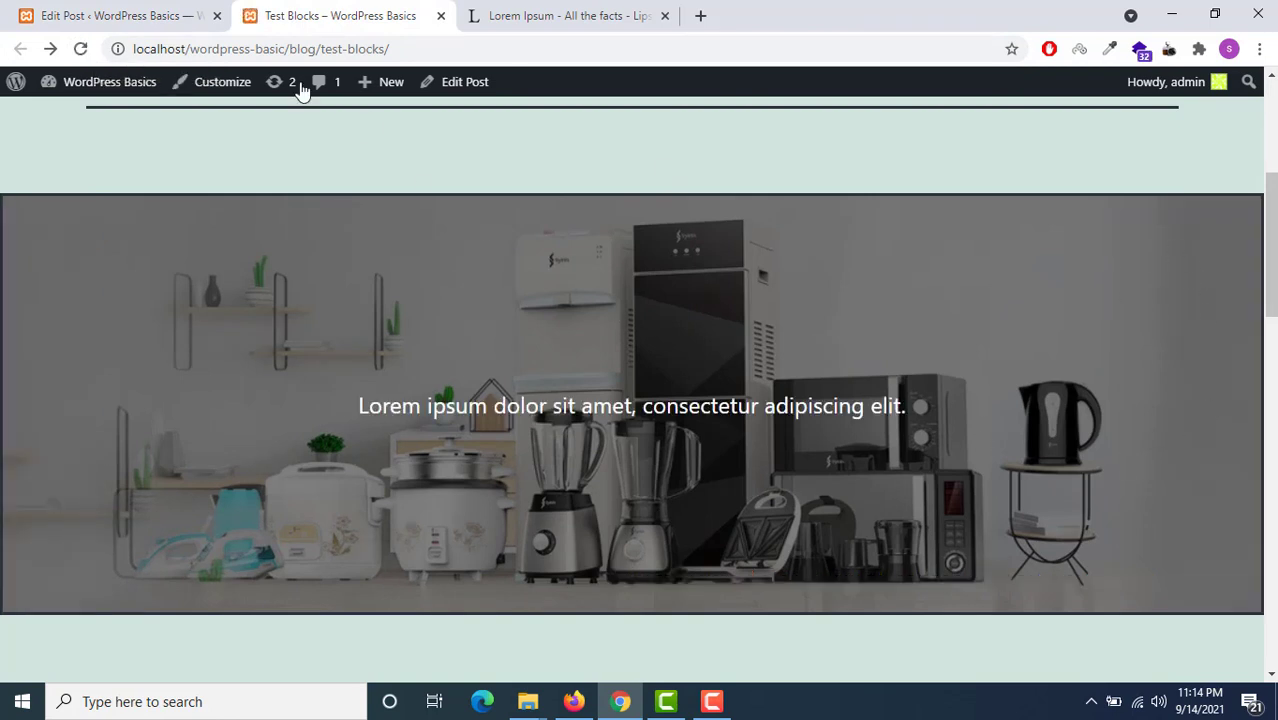
{"action": "left_click", "coordinate": [119, 8]}
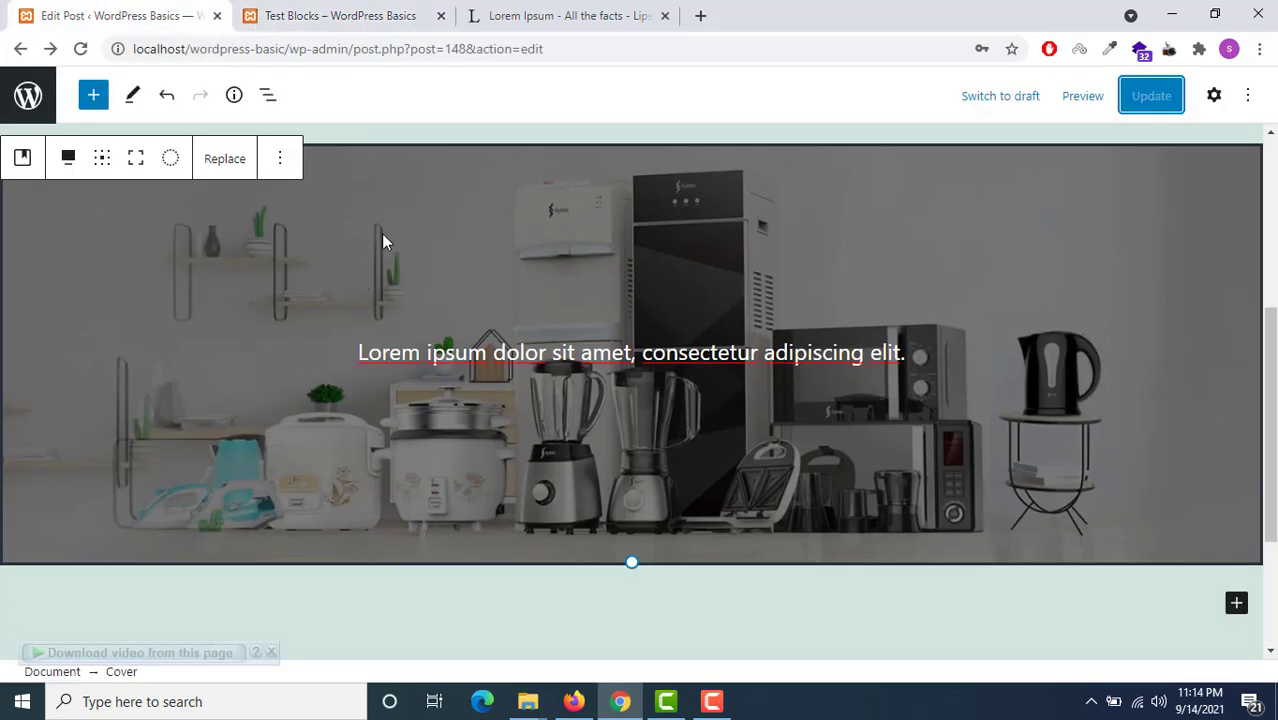
Step: Try the blue-and-red and the black-and-blue duotone presets on the cover image
{"action": "left_click", "coordinate": [171, 162]}
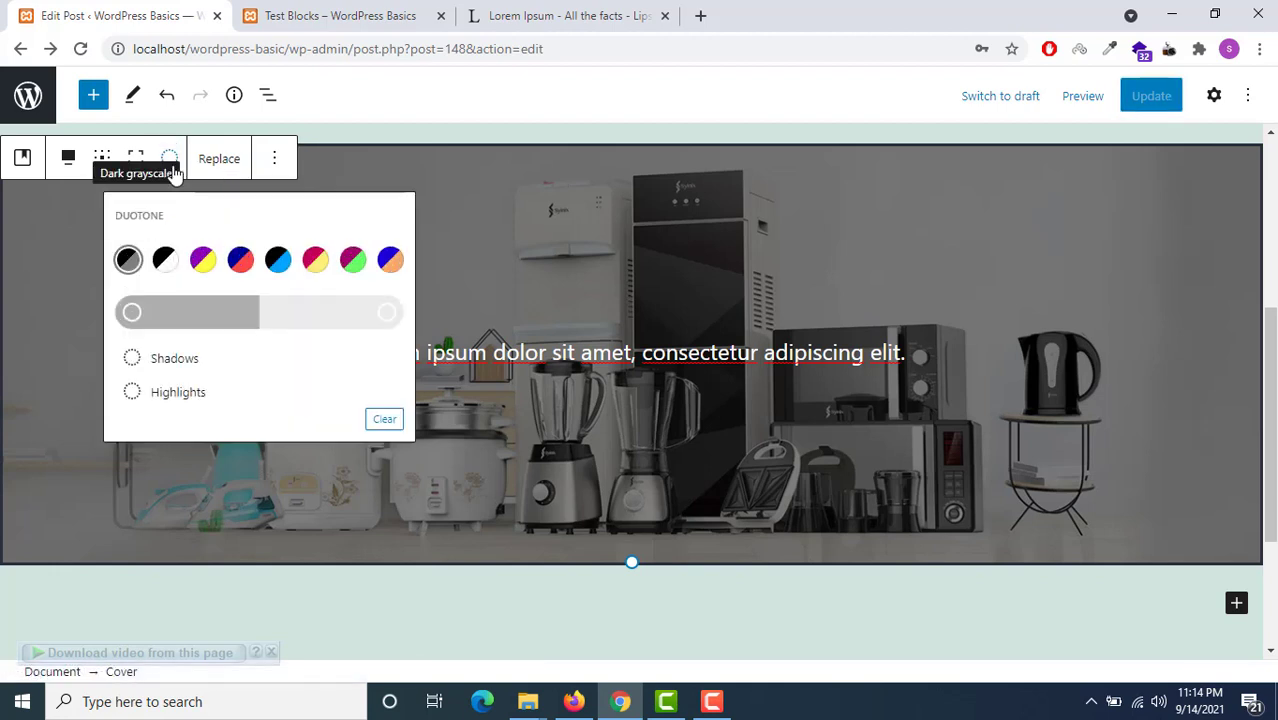
{"action": "left_click", "coordinate": [245, 263]}
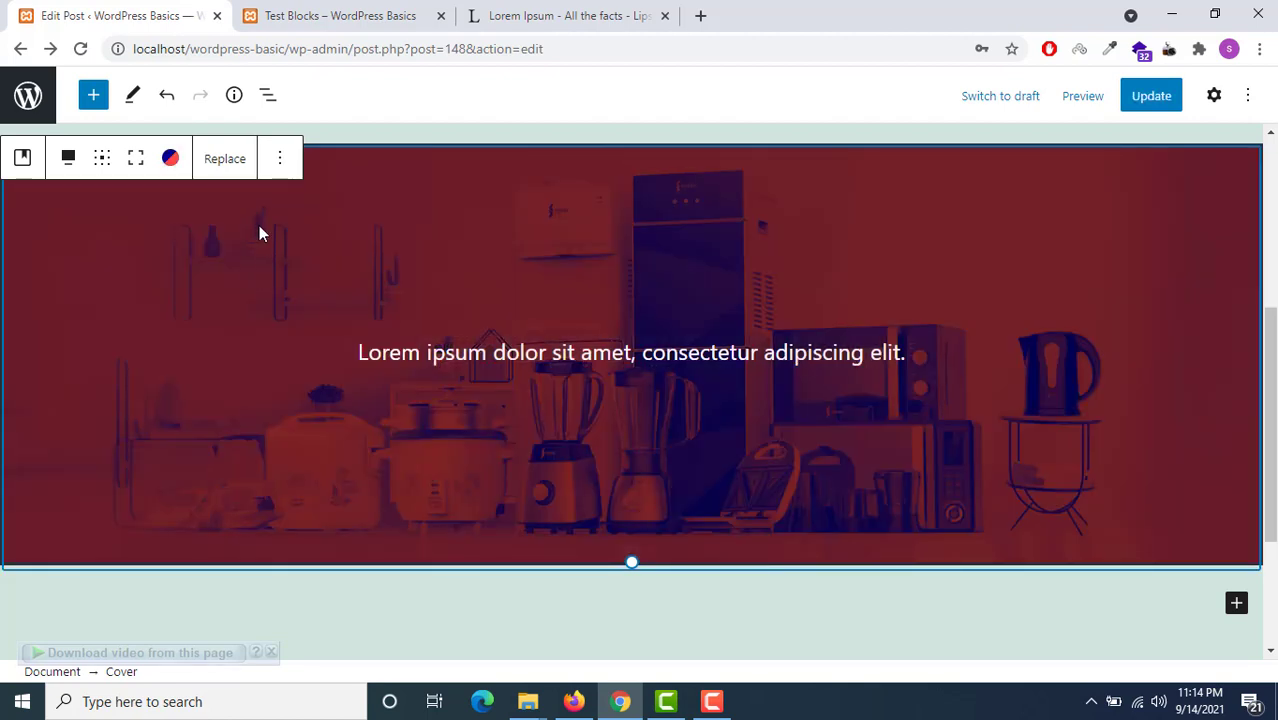
{"action": "left_click", "coordinate": [174, 162]}
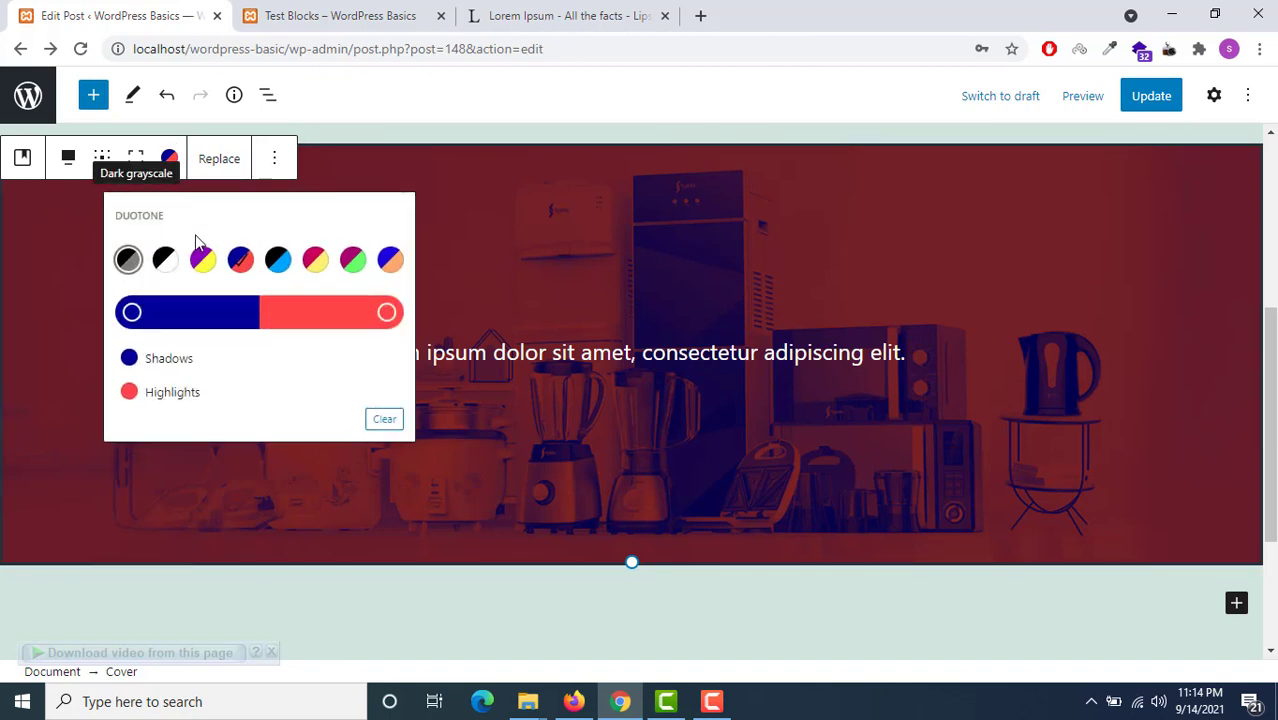
{"action": "left_click", "coordinate": [279, 261]}
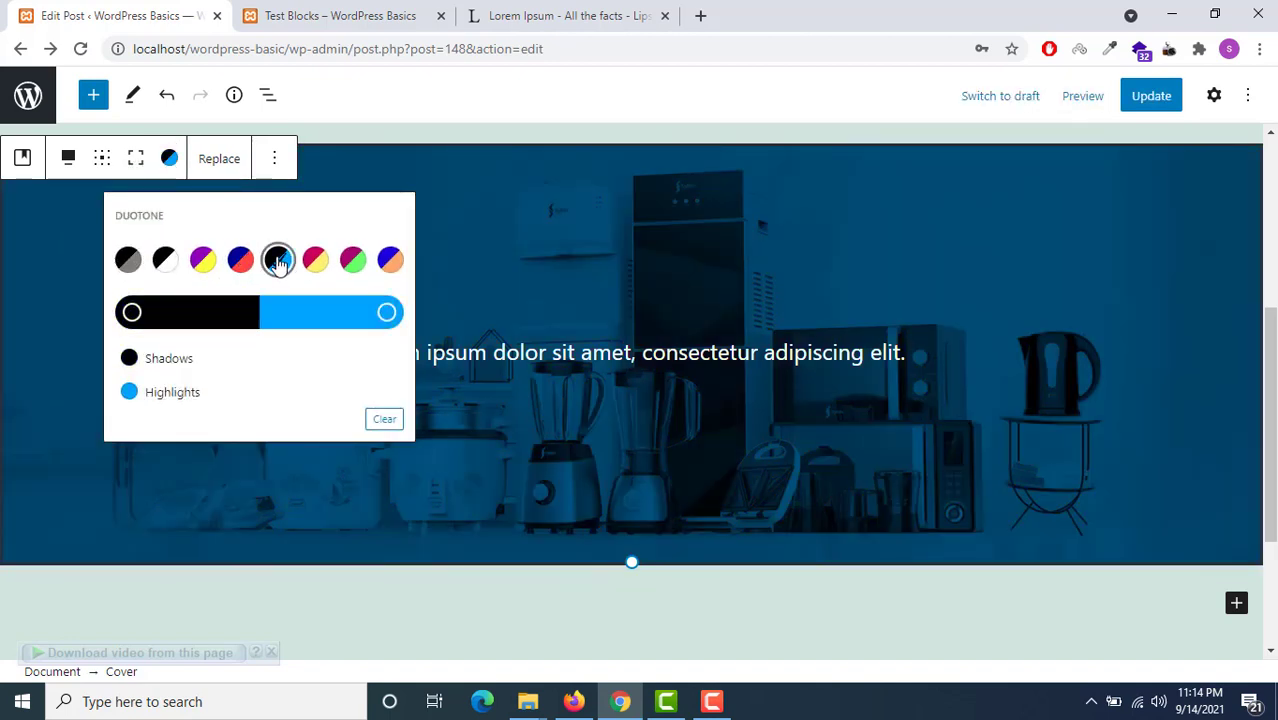
Step: Try white duotone shadows with custom green and magenta highlights on the cover image, and clear the duotone filter
{"action": "left_click", "coordinate": [223, 358]}
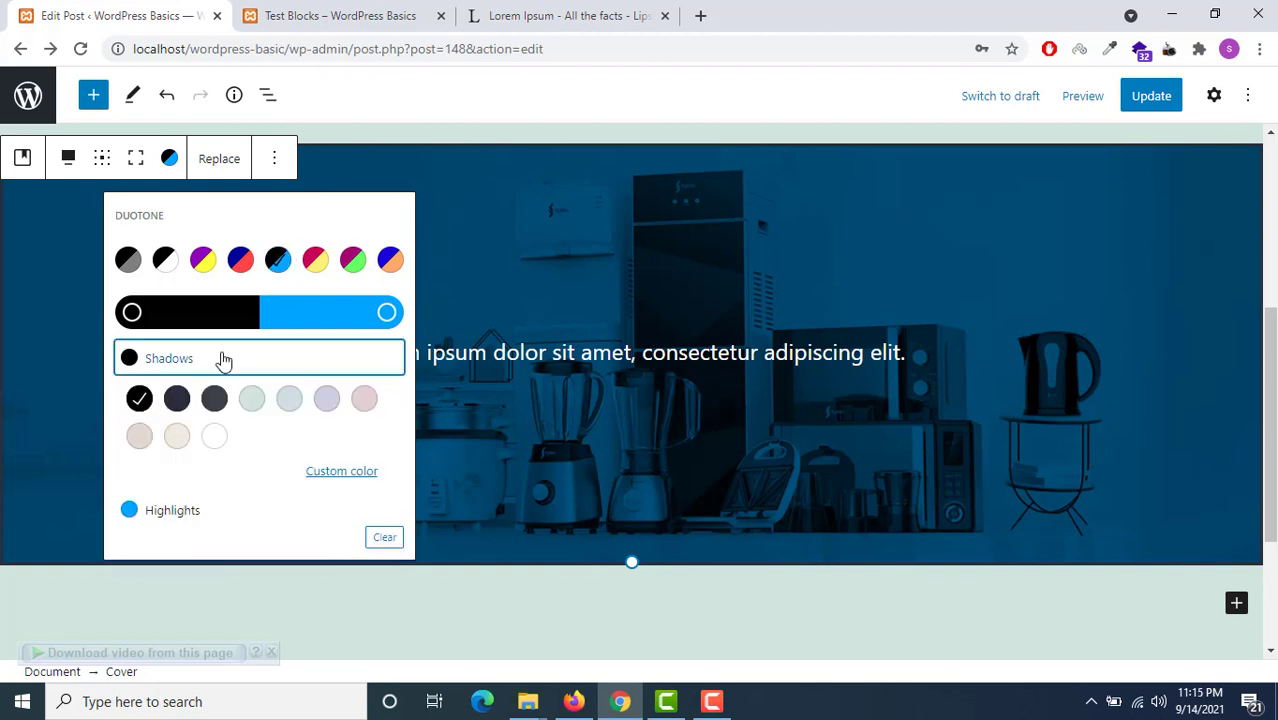
{"action": "left_click", "coordinate": [213, 437]}
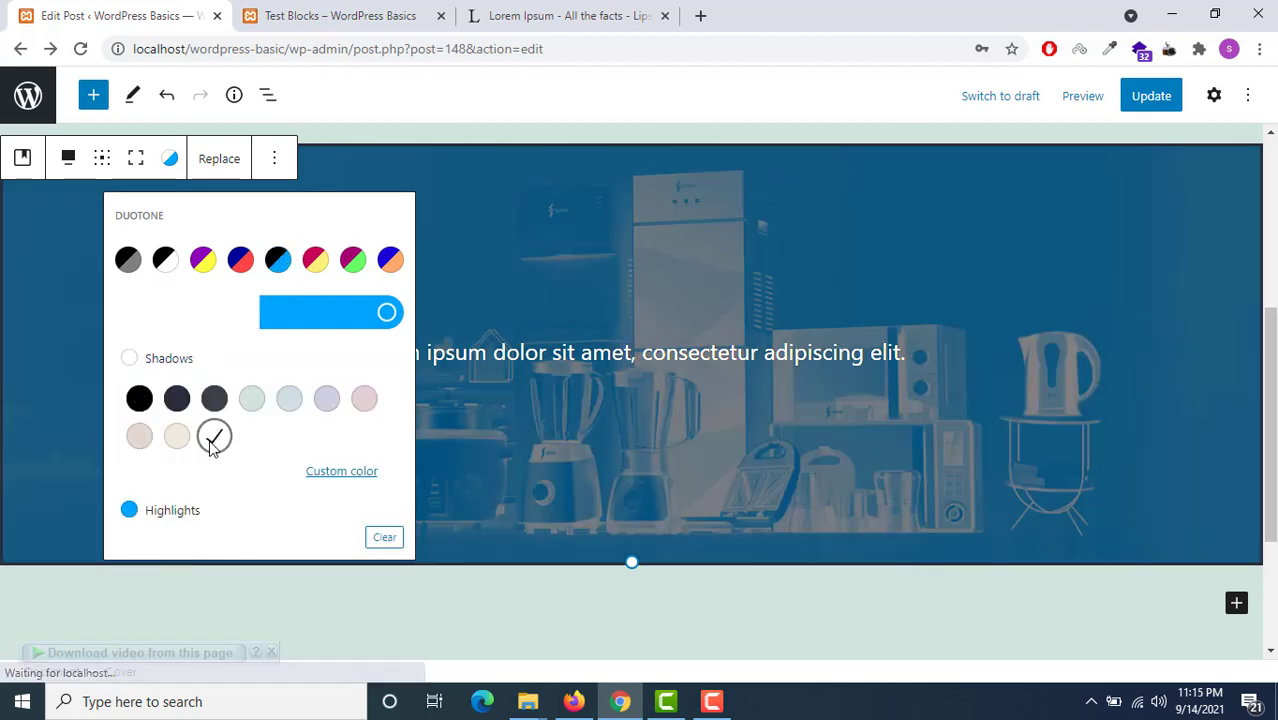
{"action": "left_click", "coordinate": [219, 511]}
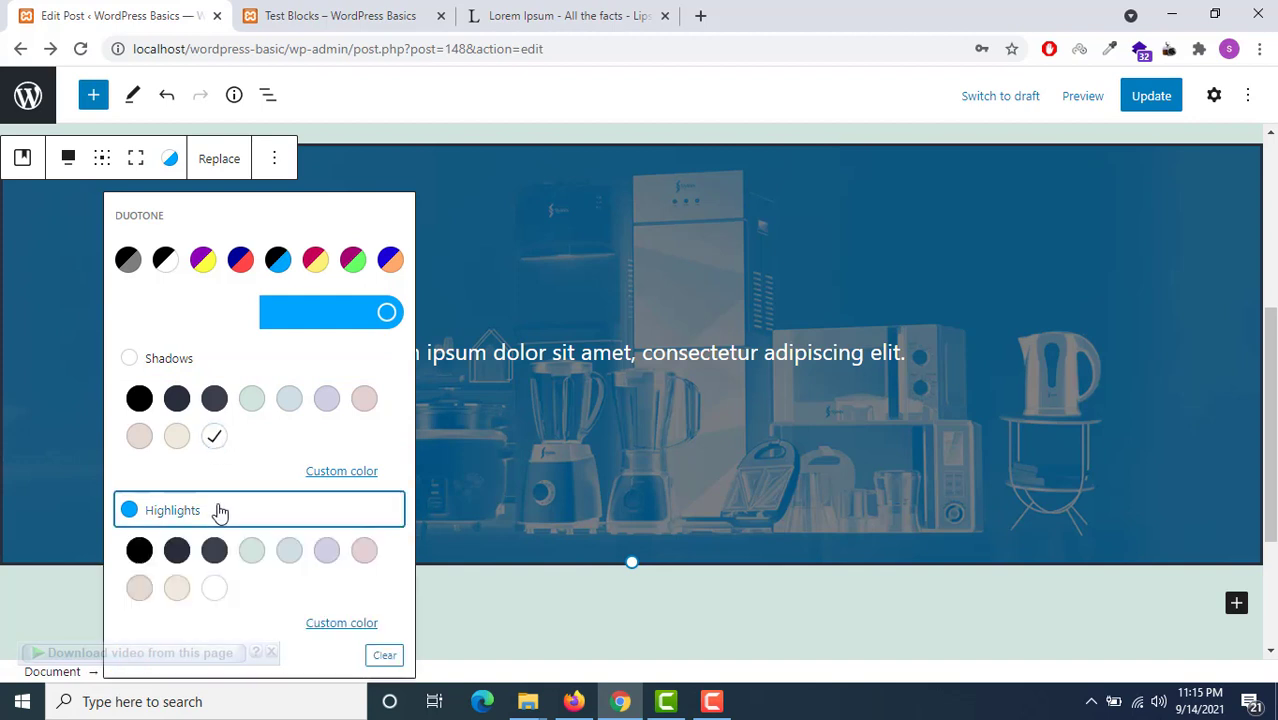
{"action": "left_click", "coordinate": [330, 622]}
{"action": "left_click_drag", "start_coordinate": [410, 562], "coordinate": [322, 566]}
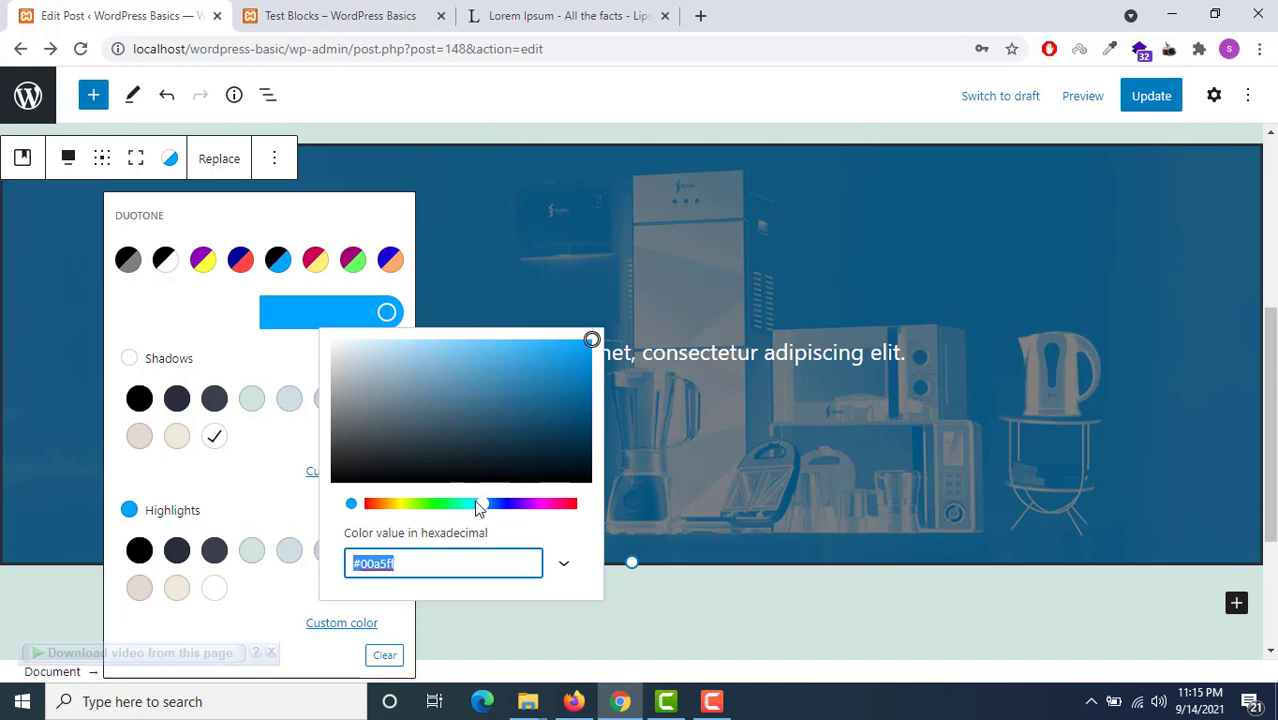
{"action": "left_click_drag", "start_coordinate": [477, 508], "coordinate": [443, 508]}
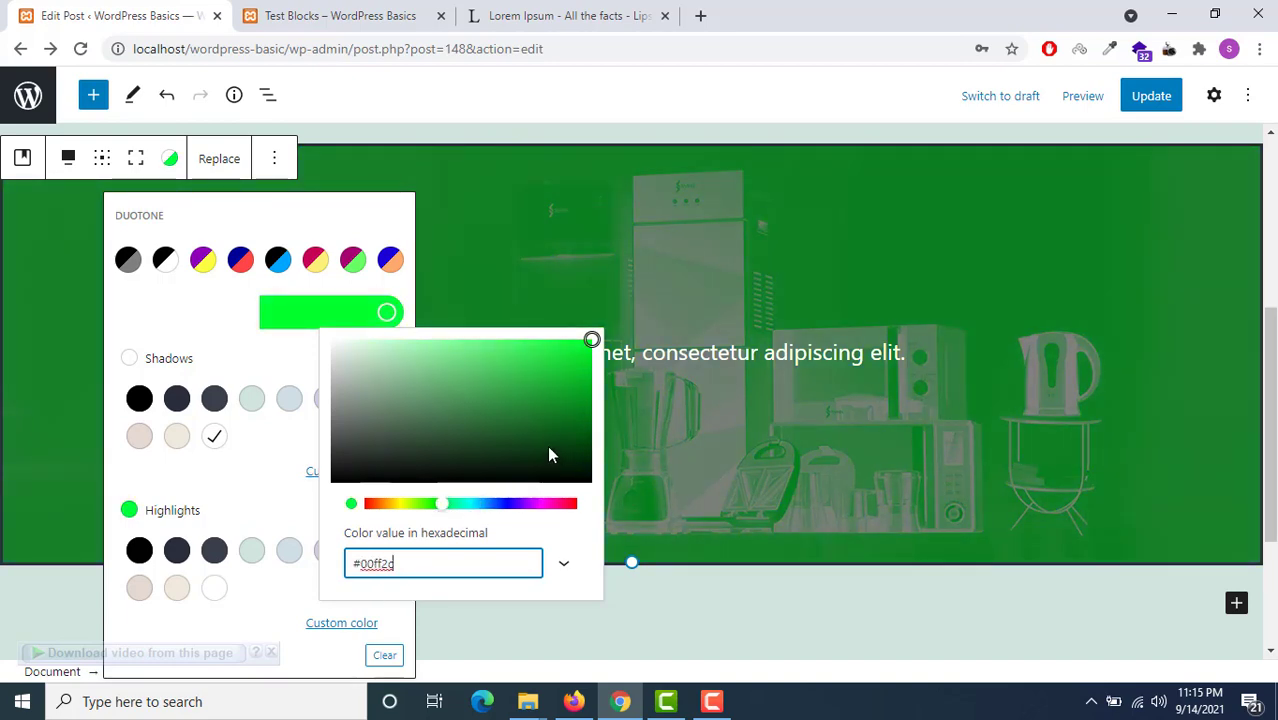
{"action": "left_click_drag", "start_coordinate": [448, 508], "coordinate": [538, 508]}
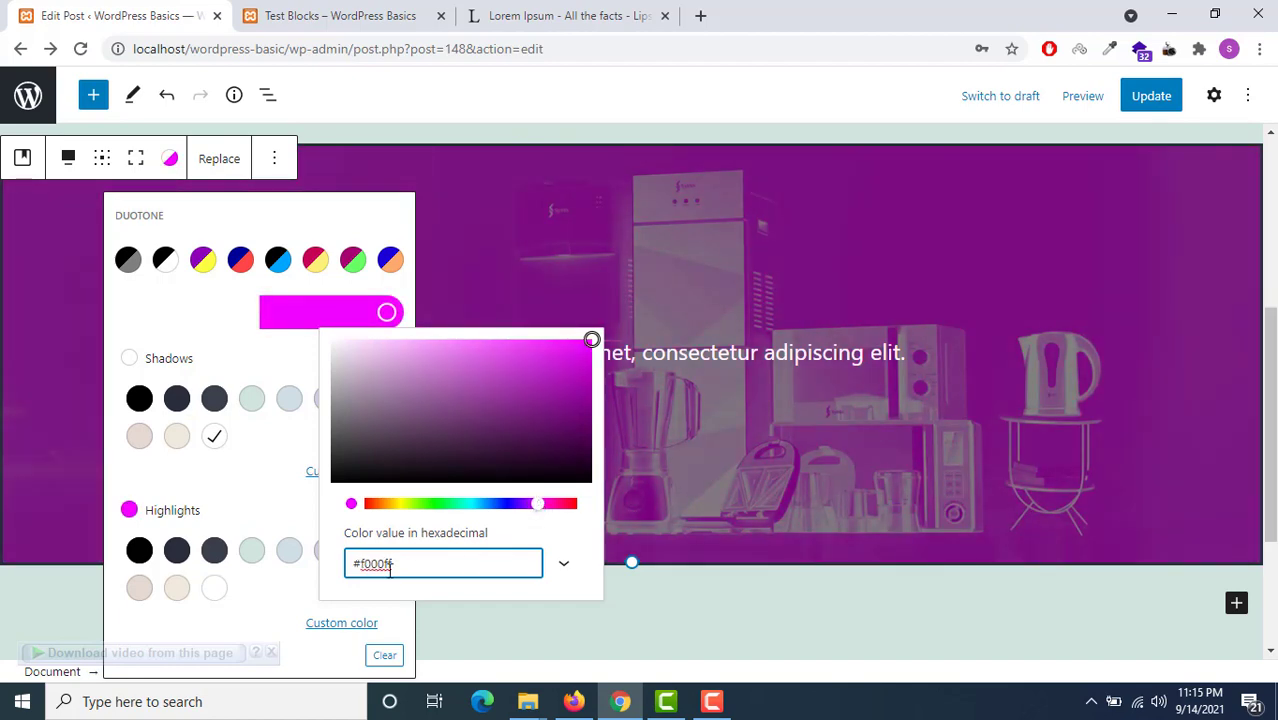
{"action": "left_click", "coordinate": [330, 622]}
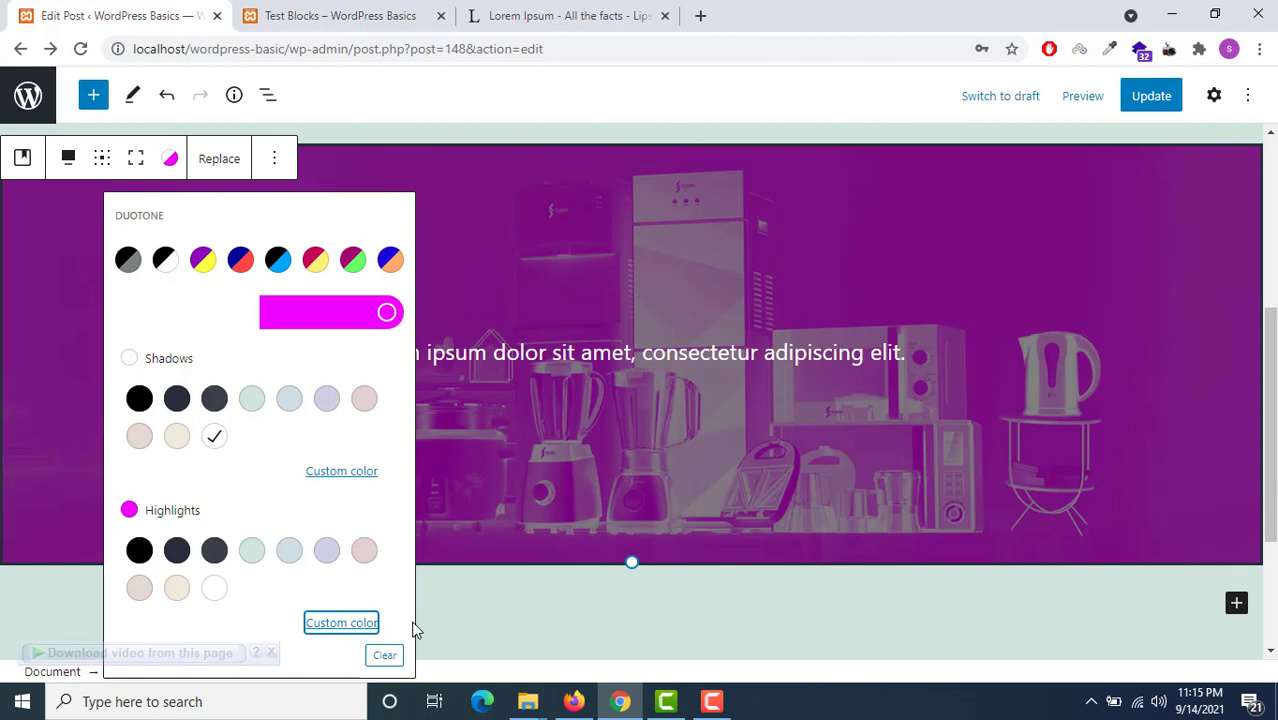
{"action": "left_click", "coordinate": [399, 652]}
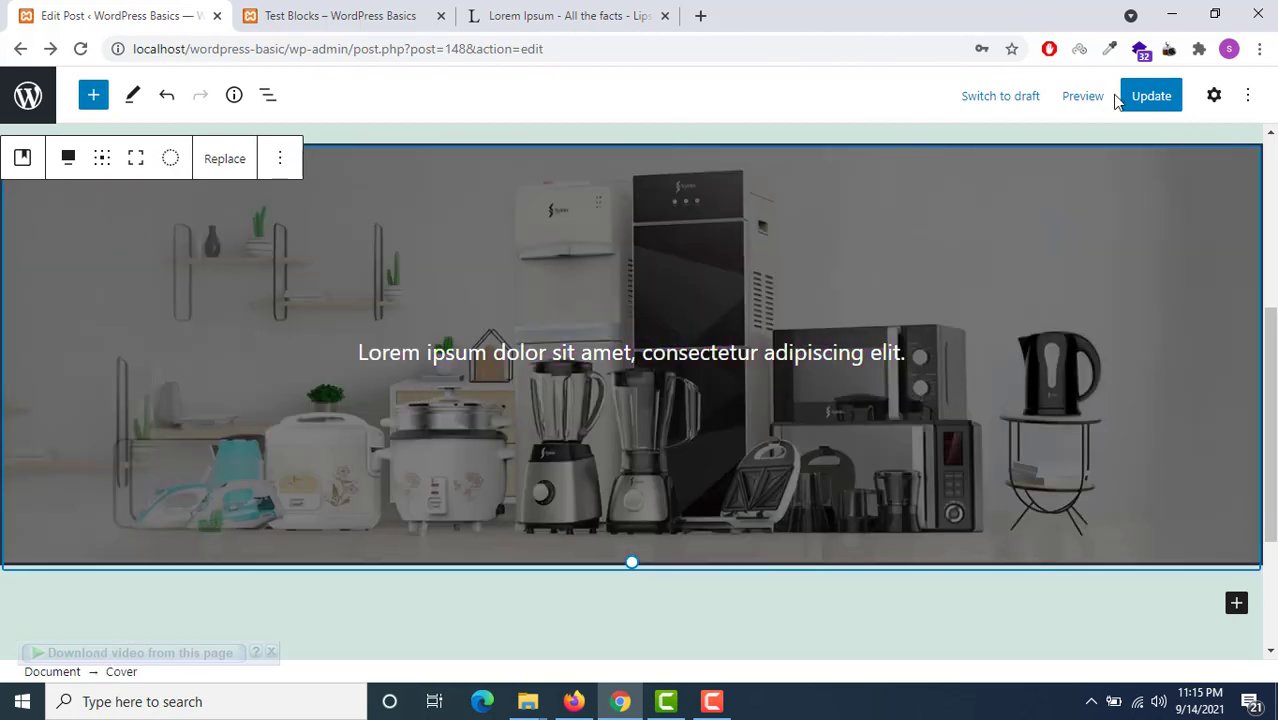
Step: Open the Cover block's settings and set the focal point's left value to 60%
{"action": "left_click", "coordinate": [1213, 96]}
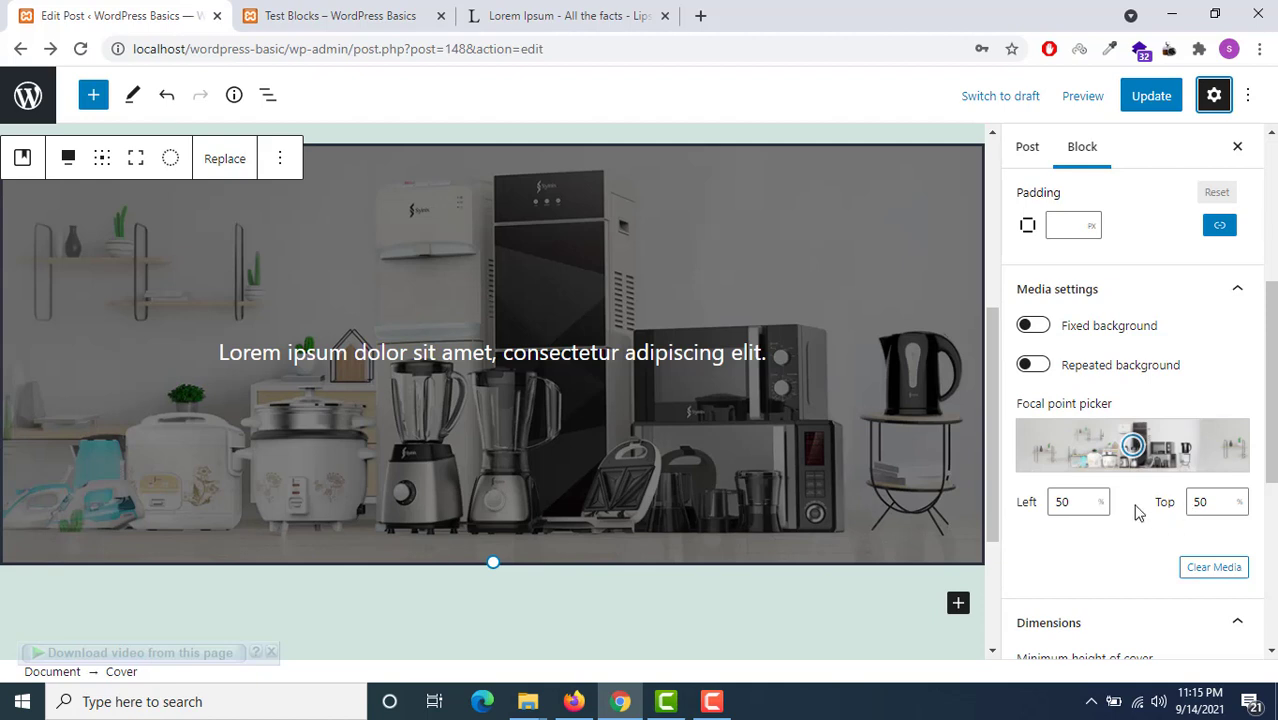
{"action": "left_click", "coordinate": [1063, 503]}
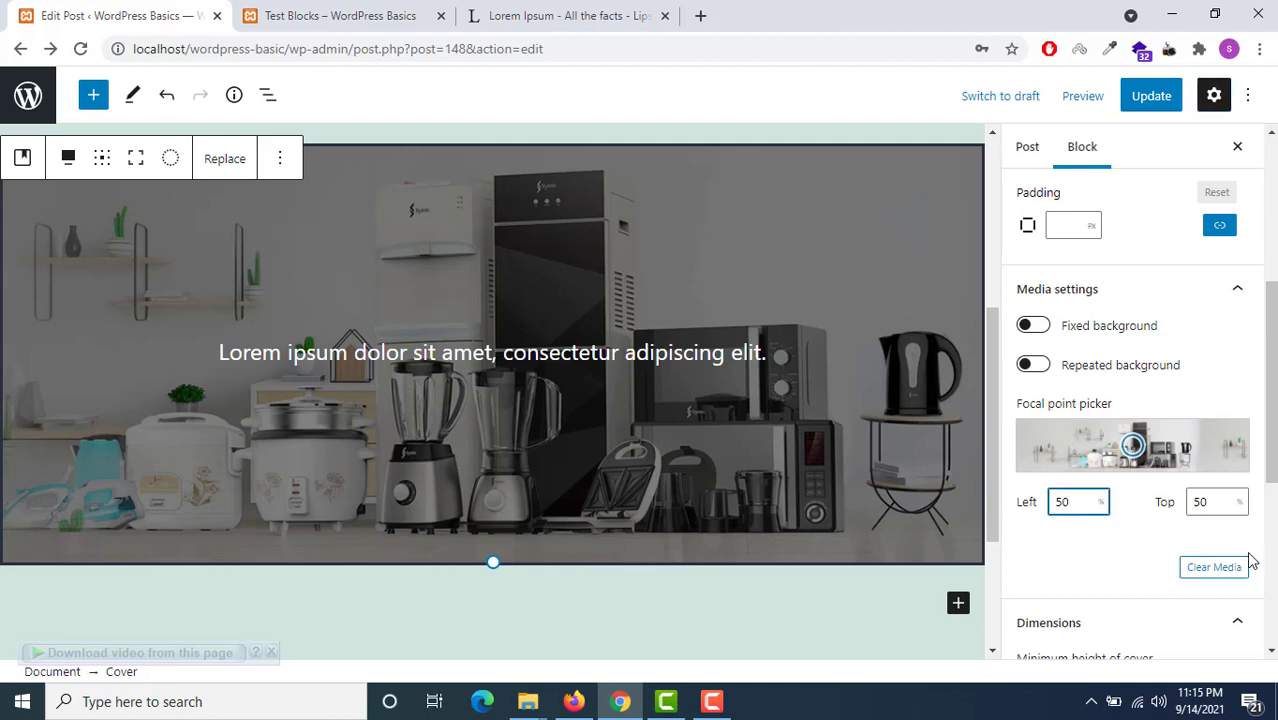
{"action": "key", "text": "BackSpace"}
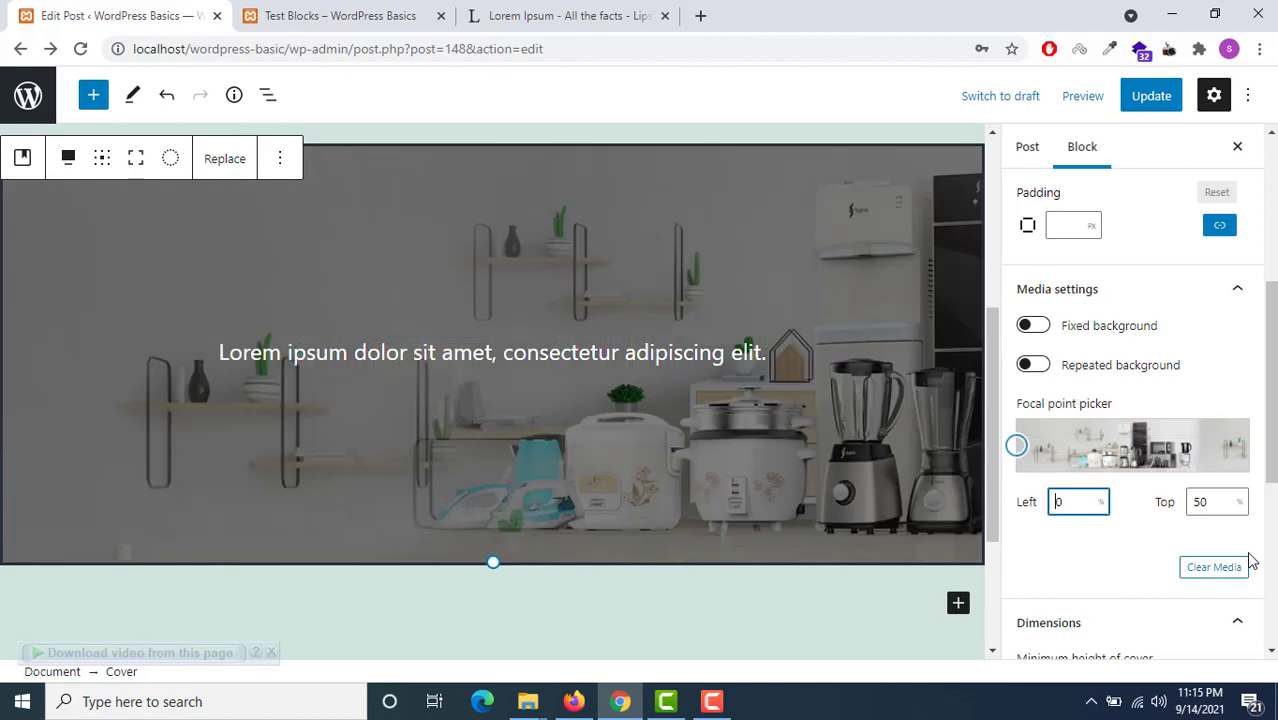
{"action": "type", "text": "6"}
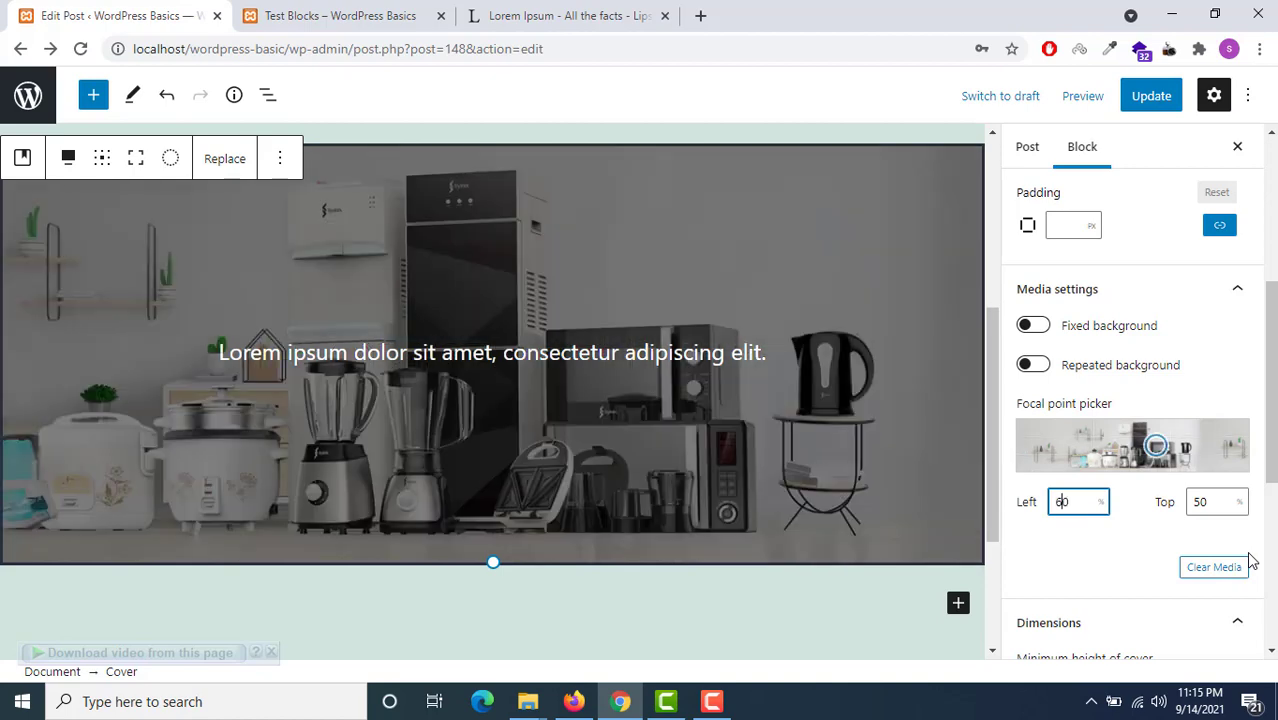
Step: Enable the repeated background for the cover image, try the fixed background on and off, and leave it enabled
{"action": "left_click", "coordinate": [1034, 367]}
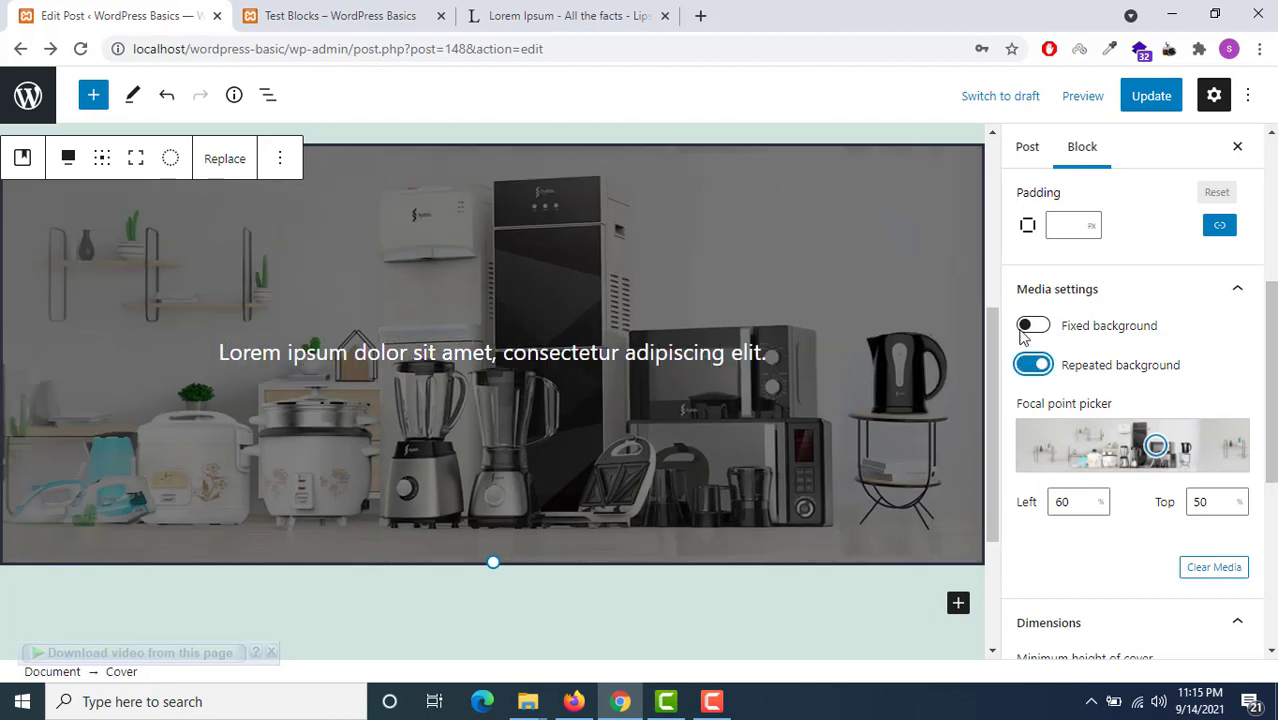
{"action": "left_click", "coordinate": [1033, 326]}
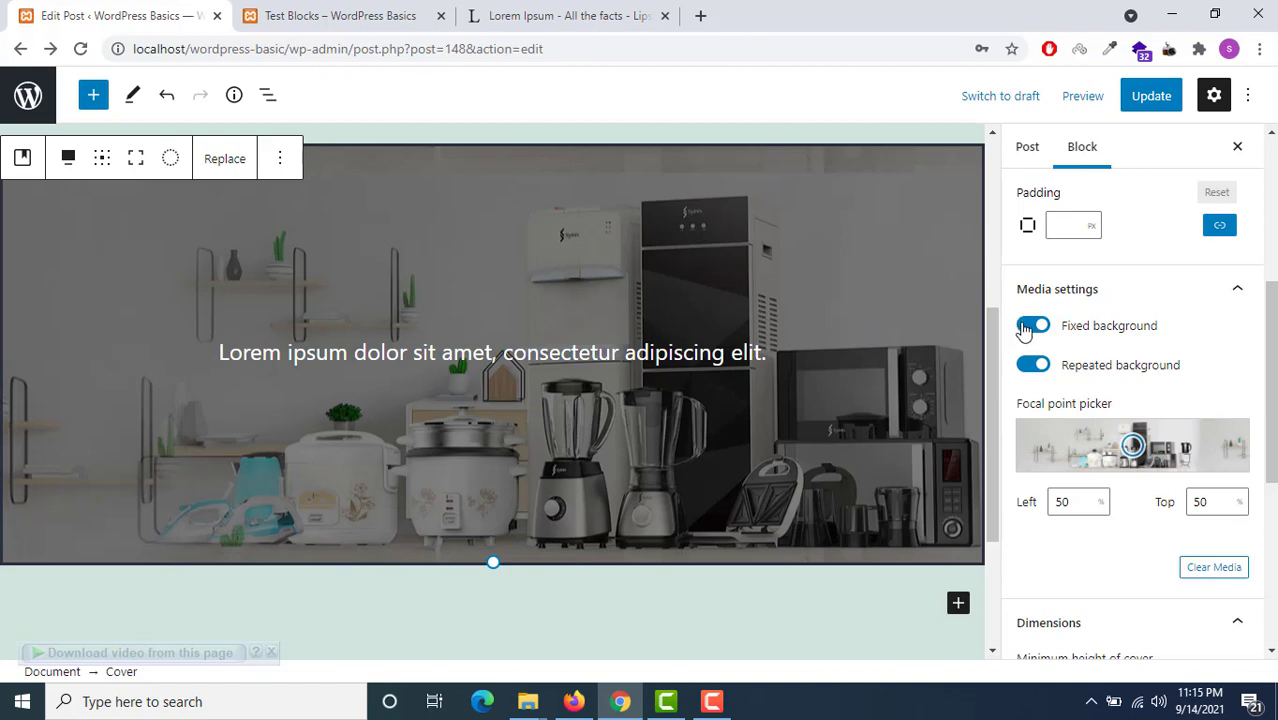
{"action": "left_click", "coordinate": [1033, 327]}
{"action": "left_click", "coordinate": [1033, 326]}
Step: Update the post, reload the published Test Blocks page and check how the cover's fixed background behaves while scrolling
{"action": "left_click", "coordinate": [1135, 94]}
{"action": "scroll", "coordinate": [1128, 283], "scroll_direction": "up", "scroll_amount": 2}
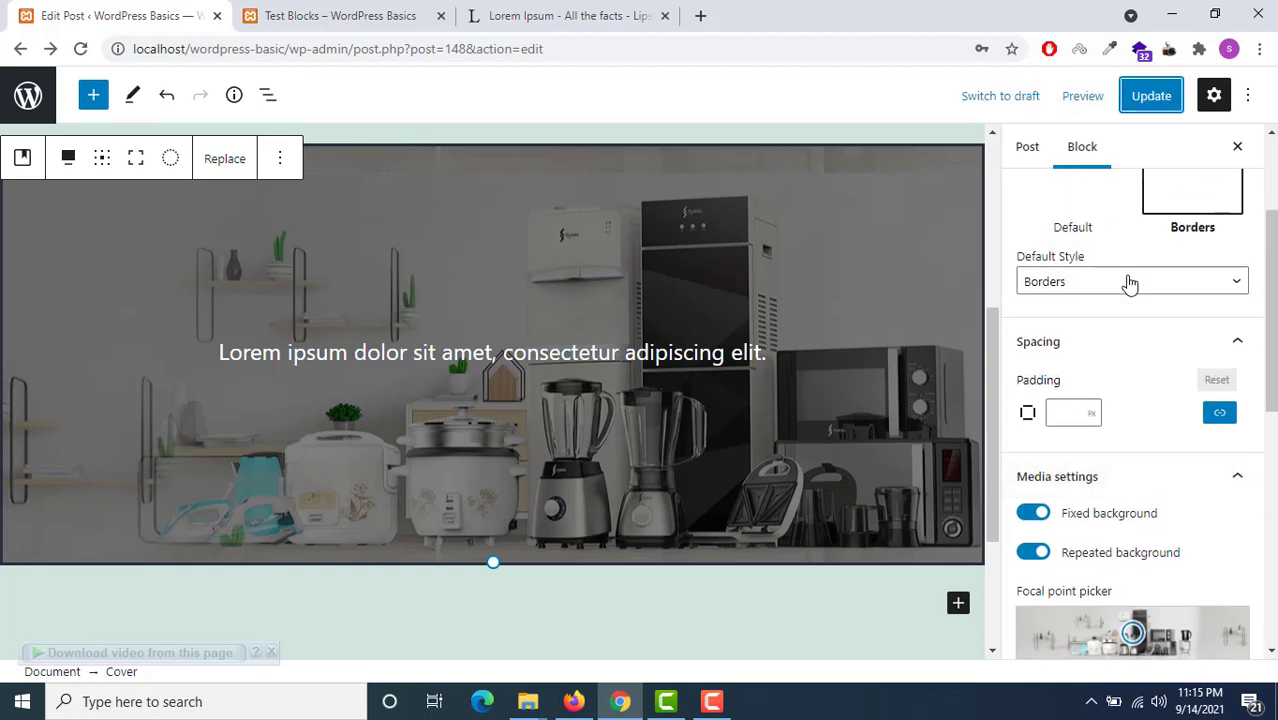
{"action": "left_click", "coordinate": [368, 14]}
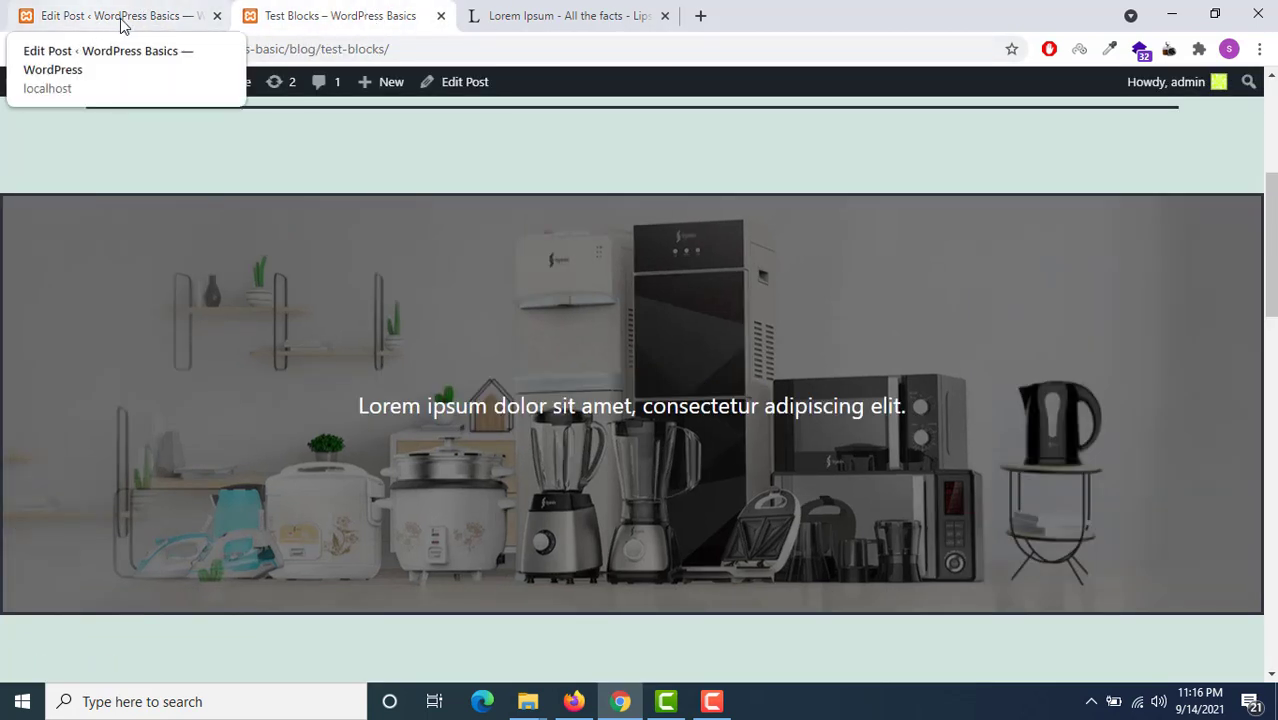
{"action": "left_click", "coordinate": [80, 50]}
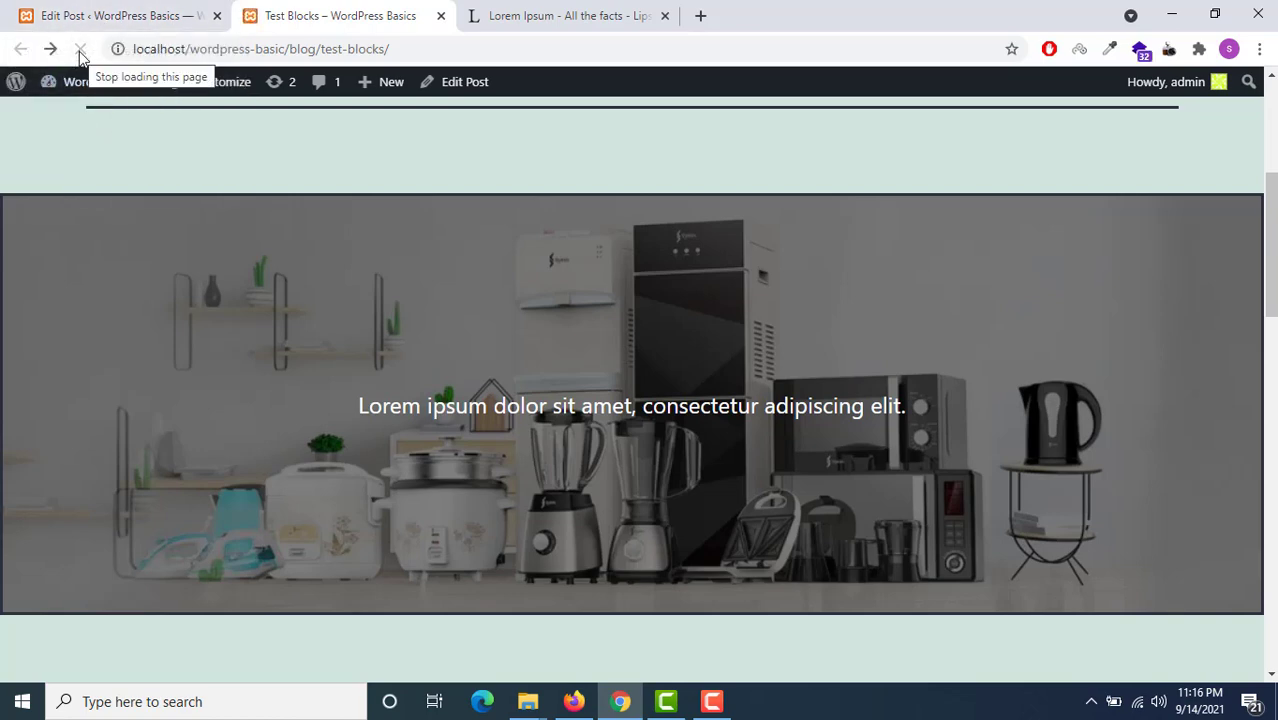
{"action": "scroll", "coordinate": [314, 363], "scroll_direction": "down", "scroll_amount": 4}
{"action": "scroll", "coordinate": [314, 363], "scroll_direction": "up", "scroll_amount": 4}
{"action": "scroll", "coordinate": [314, 362], "scroll_direction": "down", "scroll_amount": 7}
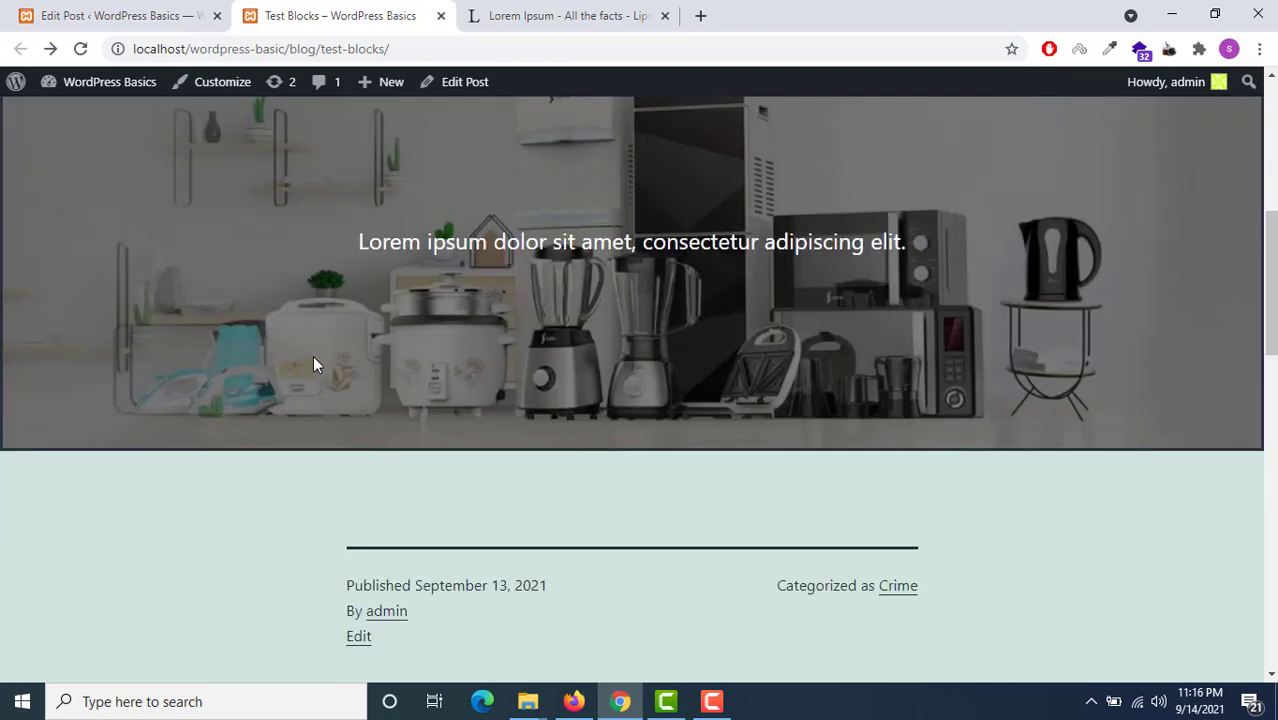
{"action": "scroll", "coordinate": [287, 332], "scroll_direction": "up", "scroll_amount": 3}
Step: Review the cover's fixed and repeated background settings in the editor and compare them with the published page
{"action": "left_click", "coordinate": [90, 12]}
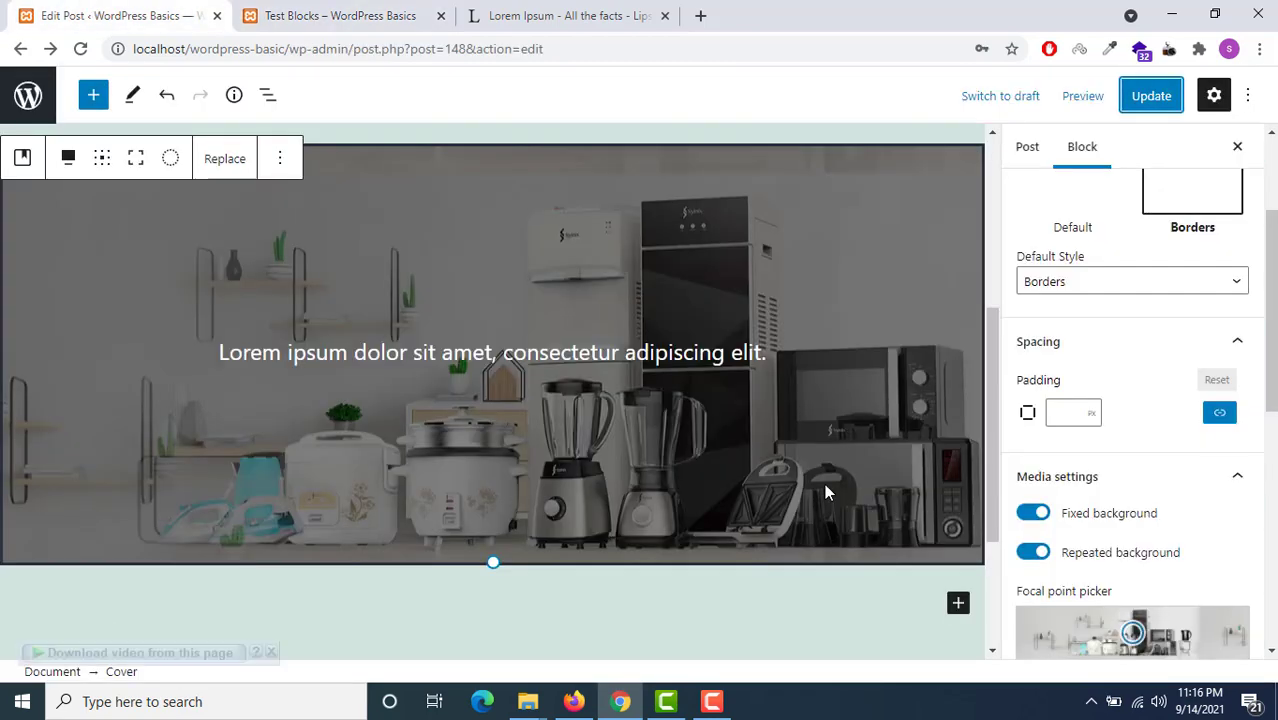
{"action": "scroll", "coordinate": [1258, 551], "scroll_direction": "down", "scroll_amount": 3}
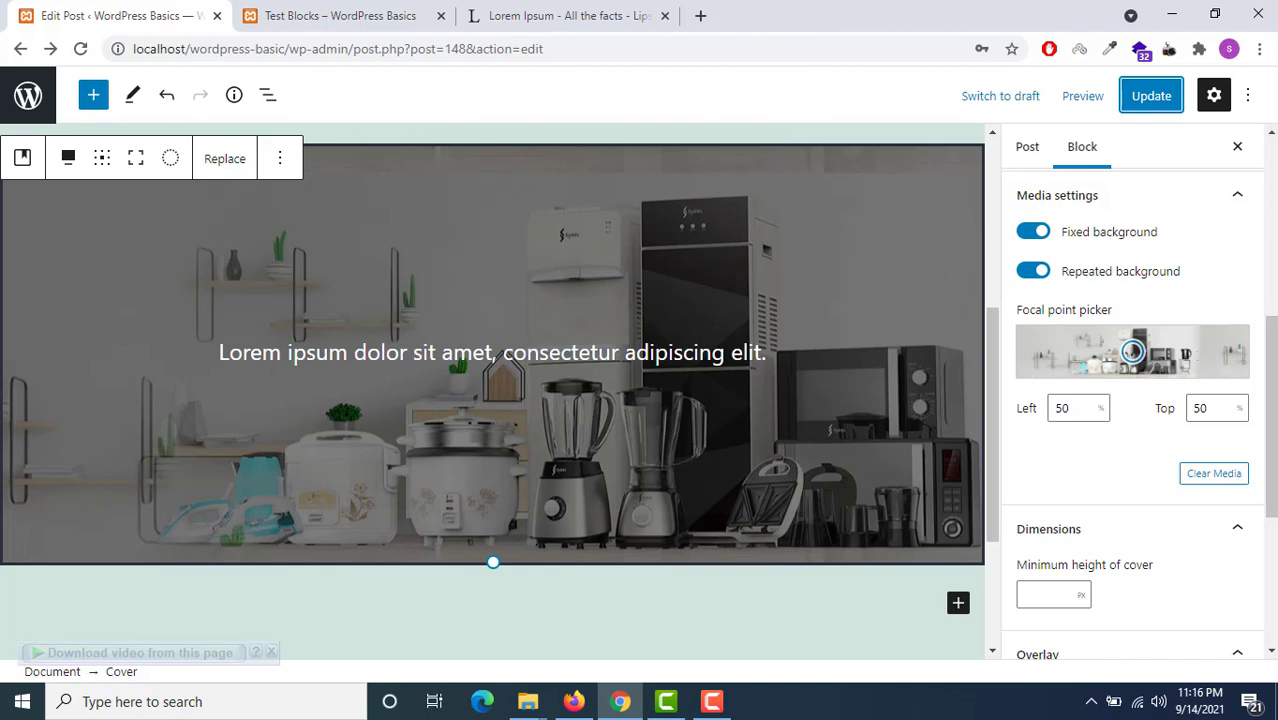
{"action": "left_click", "coordinate": [378, 12]}
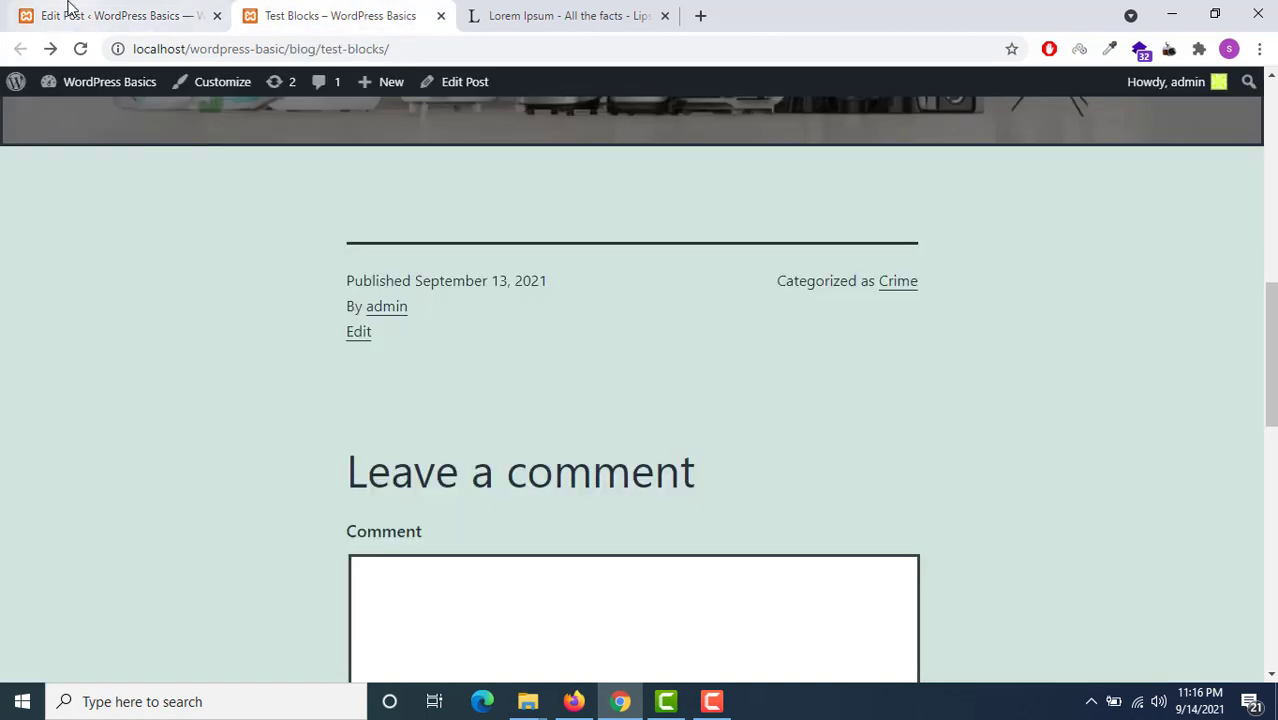
{"action": "left_click", "coordinate": [85, 14]}
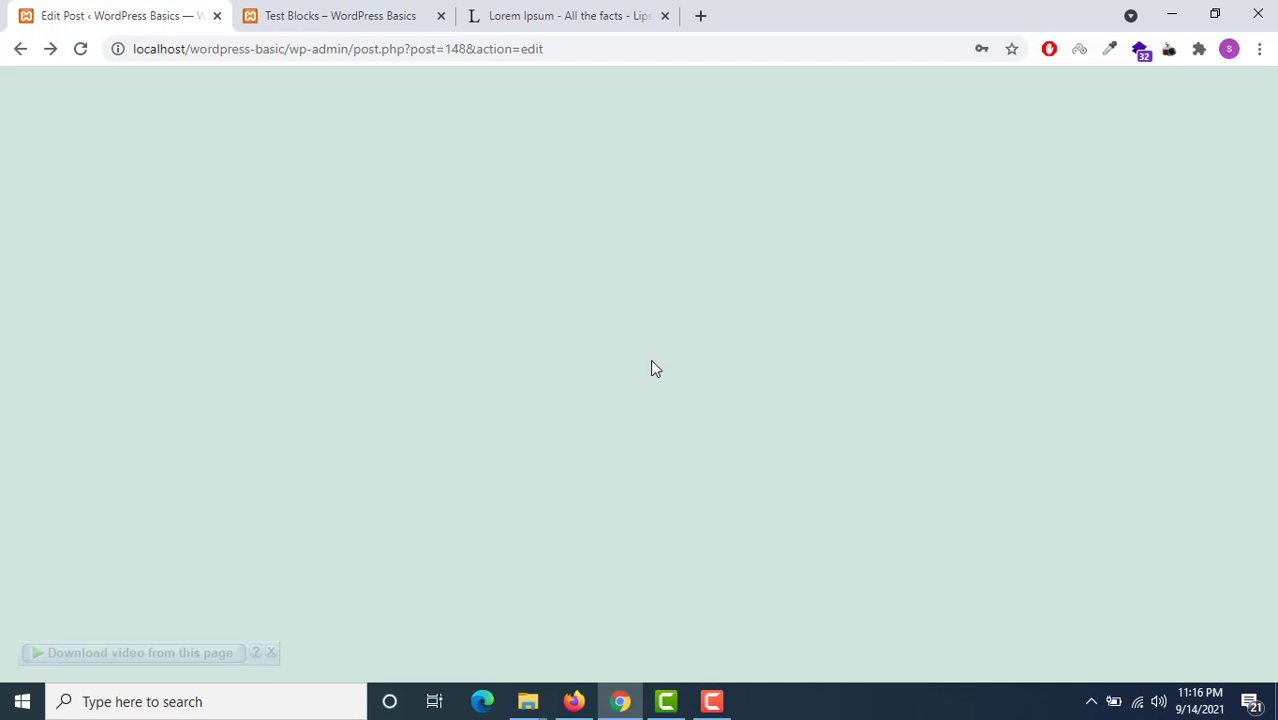
Step: Try the Default style on the cover, switch back to Borders, and view the bordered cover on the published page
{"action": "scroll", "coordinate": [962, 402], "scroll_direction": "up", "scroll_amount": 3}
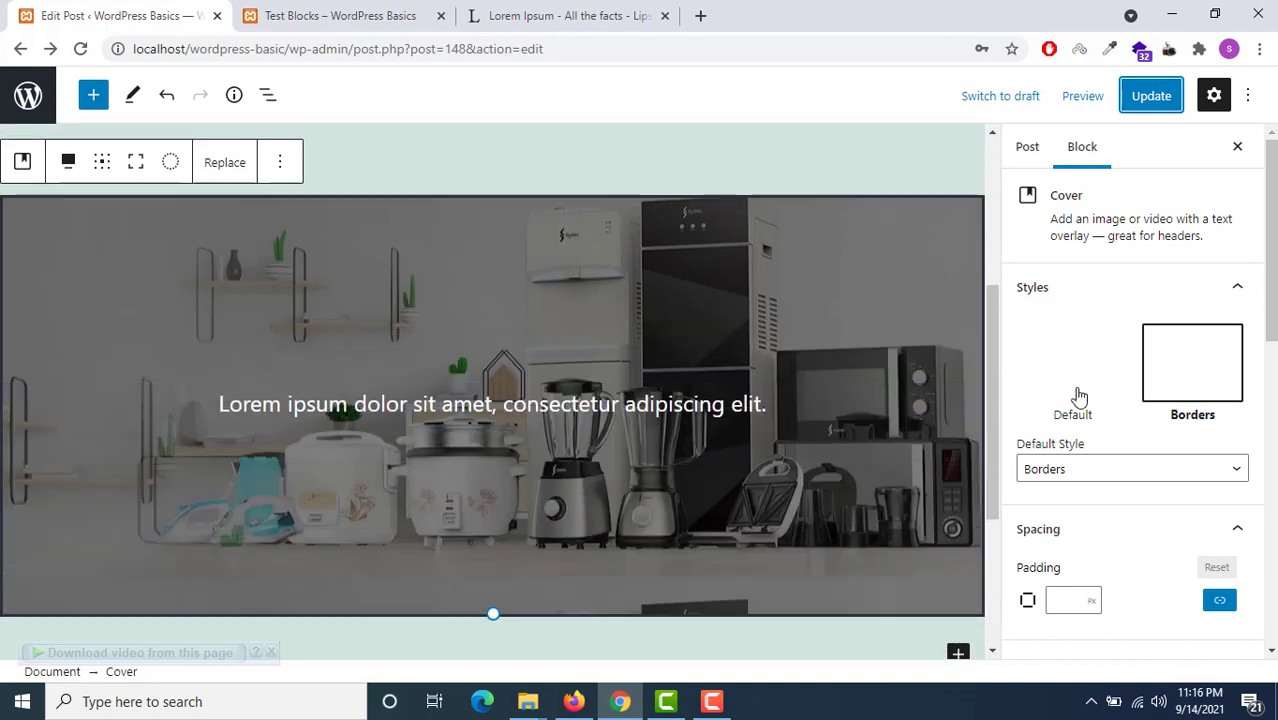
{"action": "left_click", "coordinate": [1076, 396]}
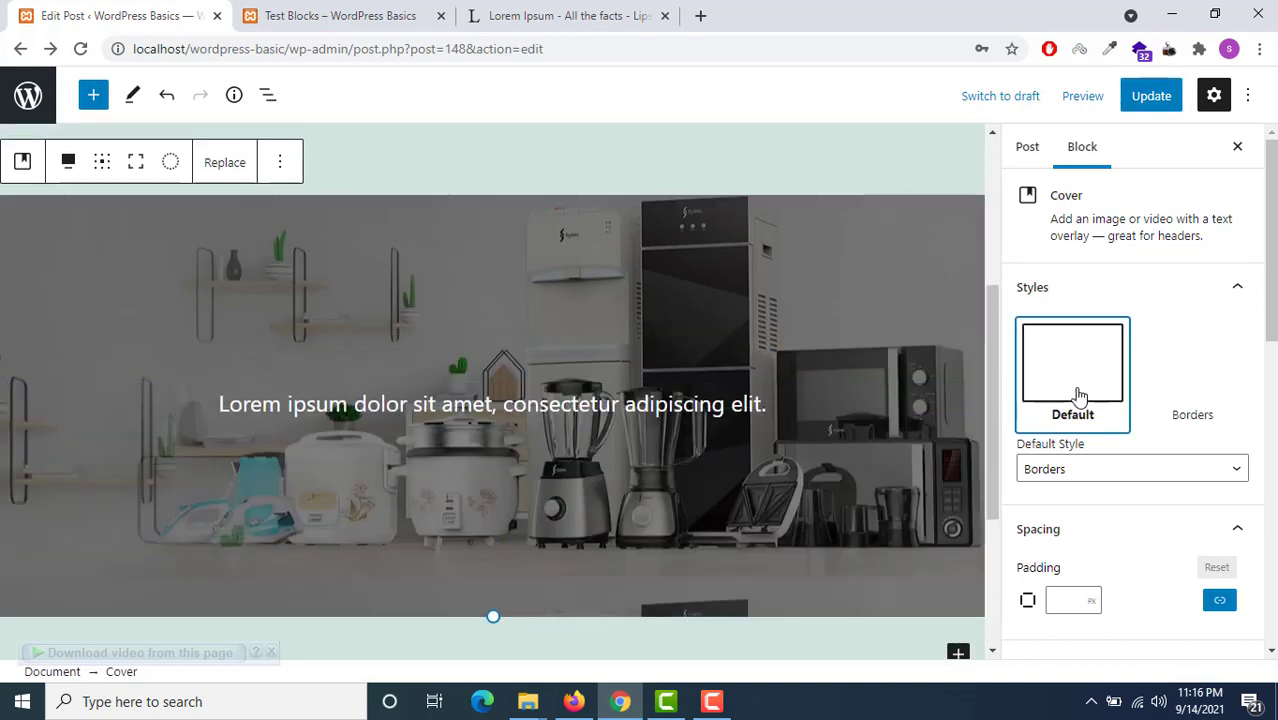
{"action": "left_click", "coordinate": [1157, 392]}
{"action": "left_click", "coordinate": [1107, 482]}
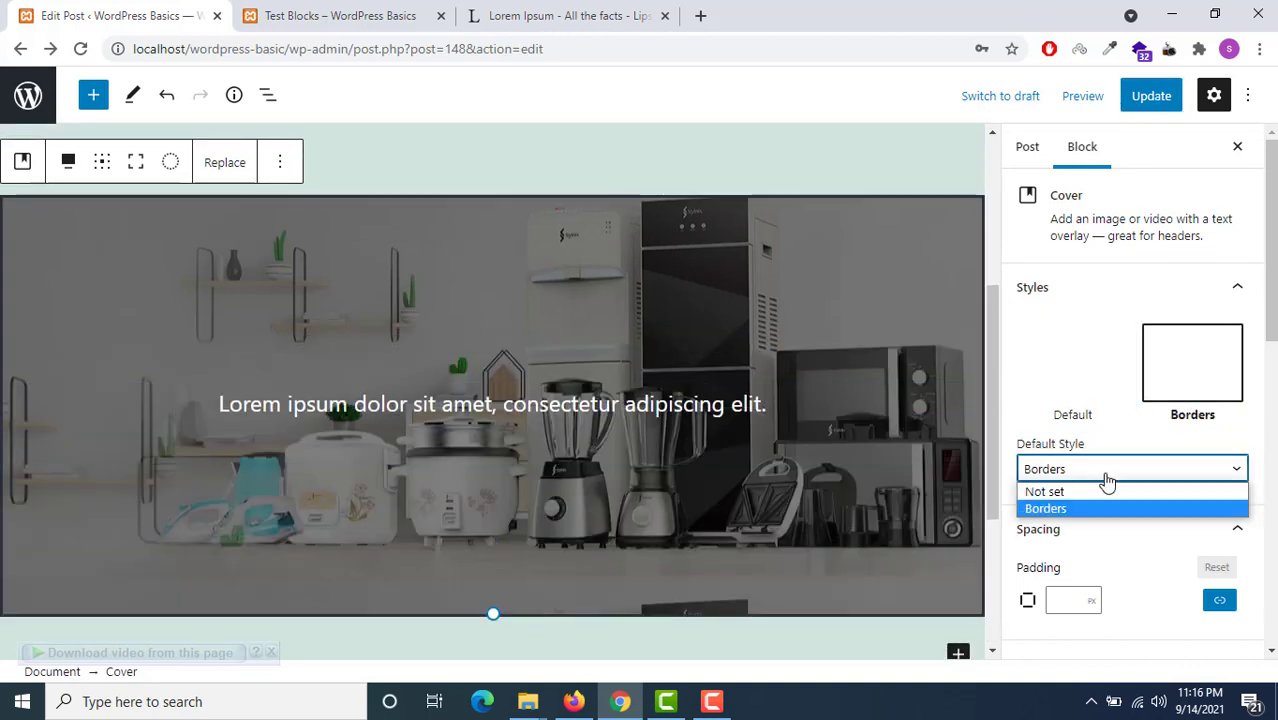
{"action": "left_click", "coordinate": [355, 5]}
{"action": "left_click", "coordinate": [355, 5]}
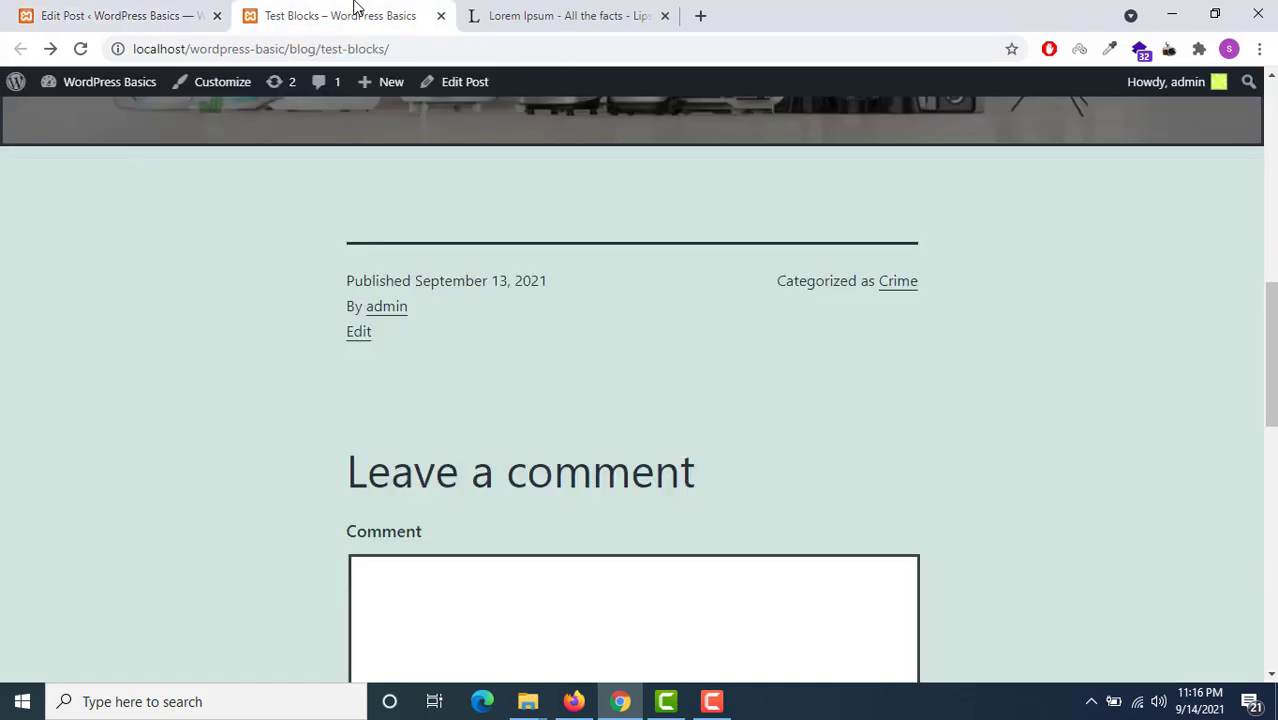
{"action": "scroll", "coordinate": [367, 256], "scroll_direction": "up", "scroll_amount": 4}
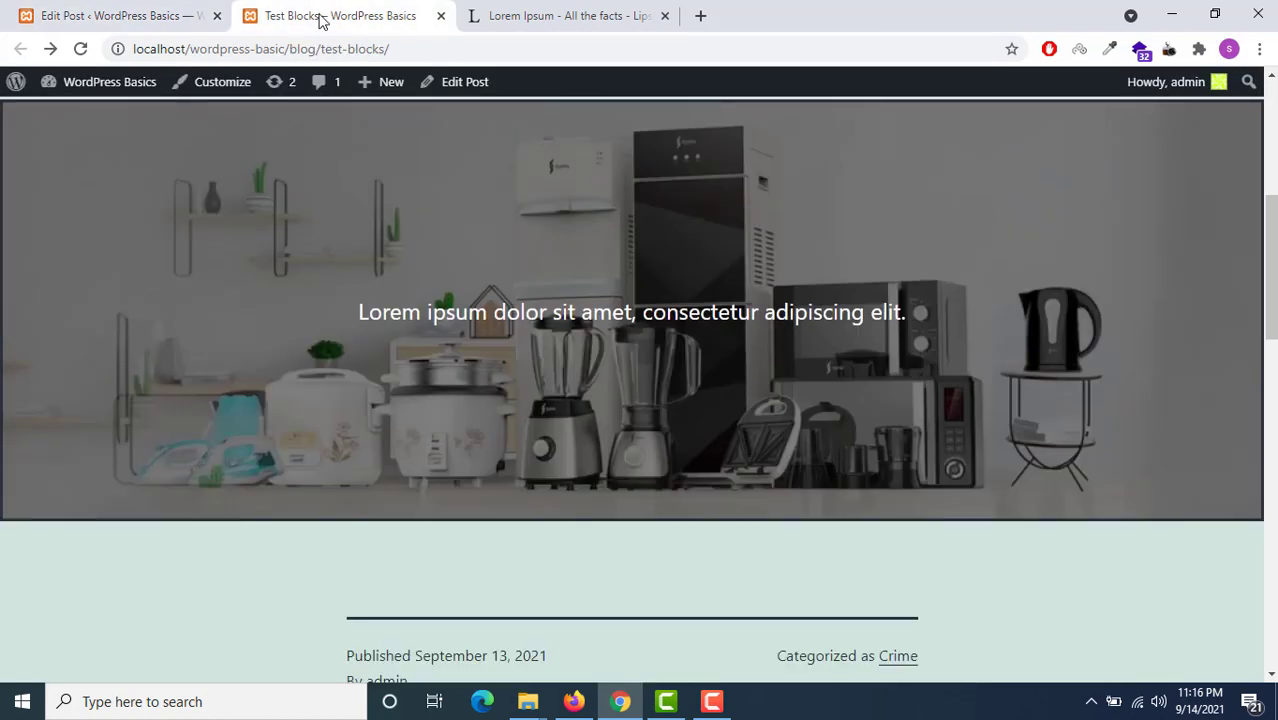
Step: Apply the Default style to the cover, update the post, and reload the published page to check the change
{"action": "left_click", "coordinate": [177, 12]}
{"action": "left_click", "coordinate": [1067, 392]}
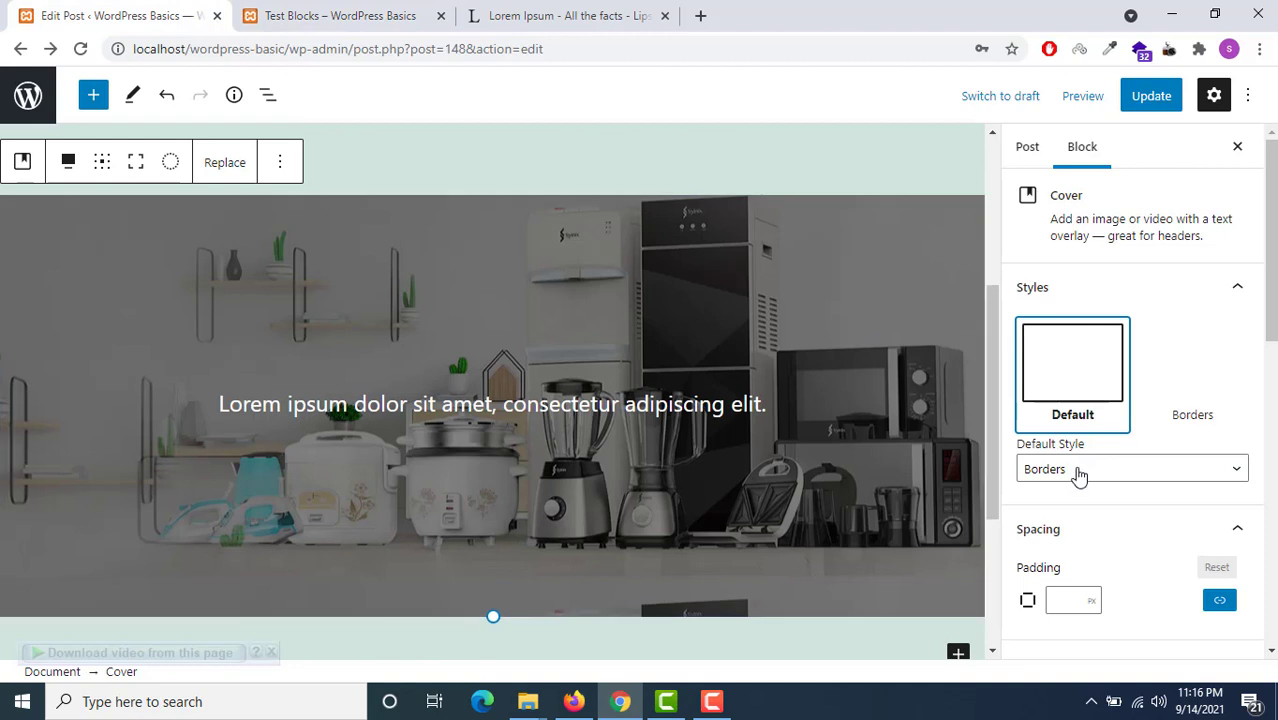
{"action": "left_click", "coordinate": [1150, 96]}
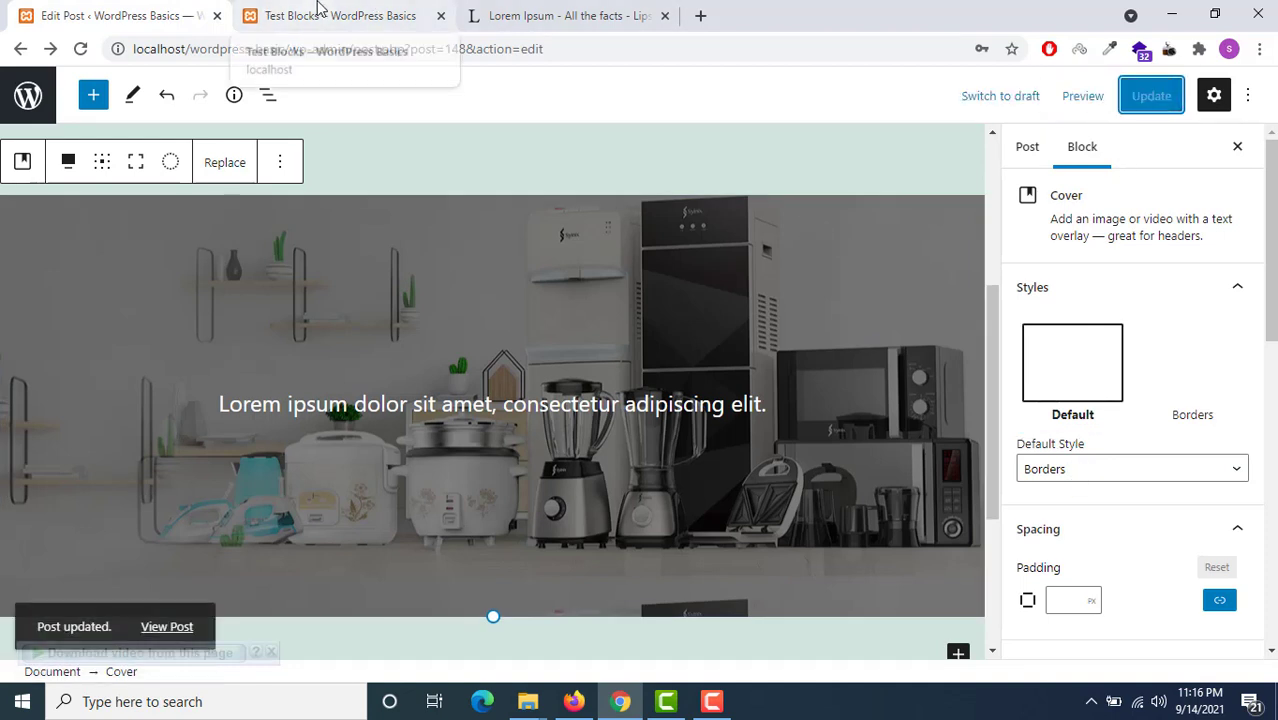
{"action": "left_click", "coordinate": [375, 15]}
{"action": "left_click", "coordinate": [73, 55]}
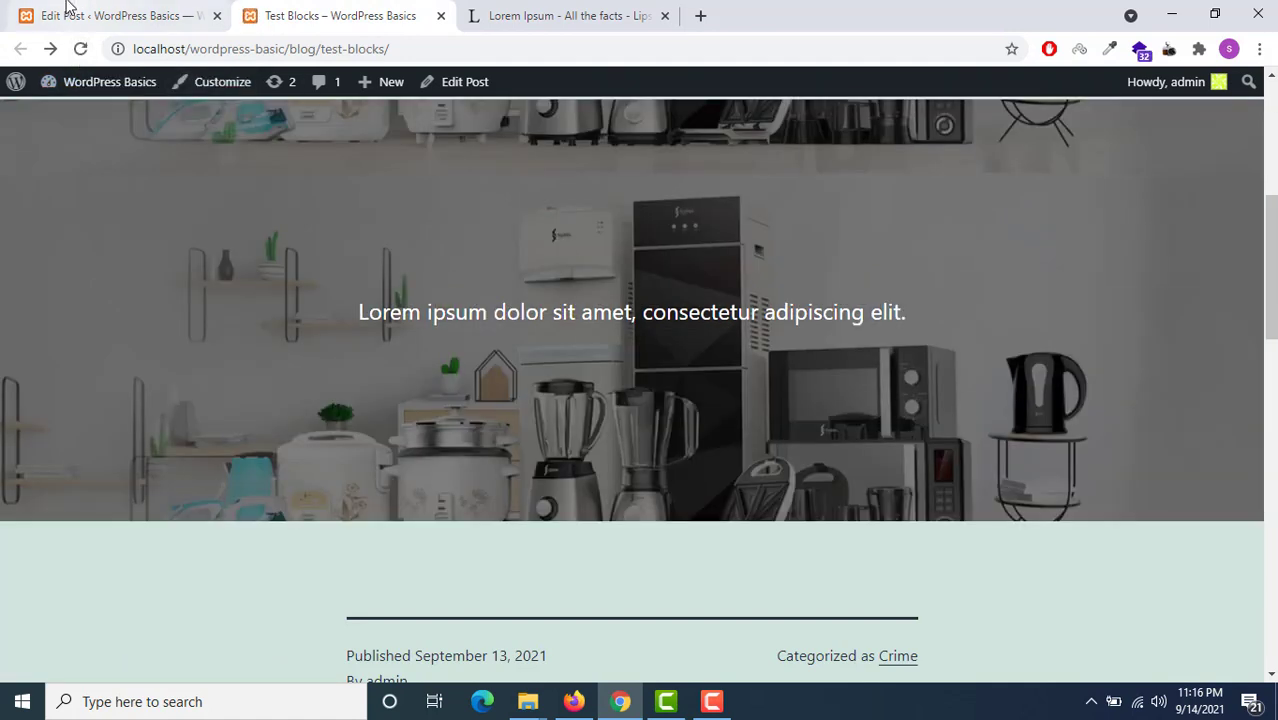
{"action": "left_click", "coordinate": [110, 12]}
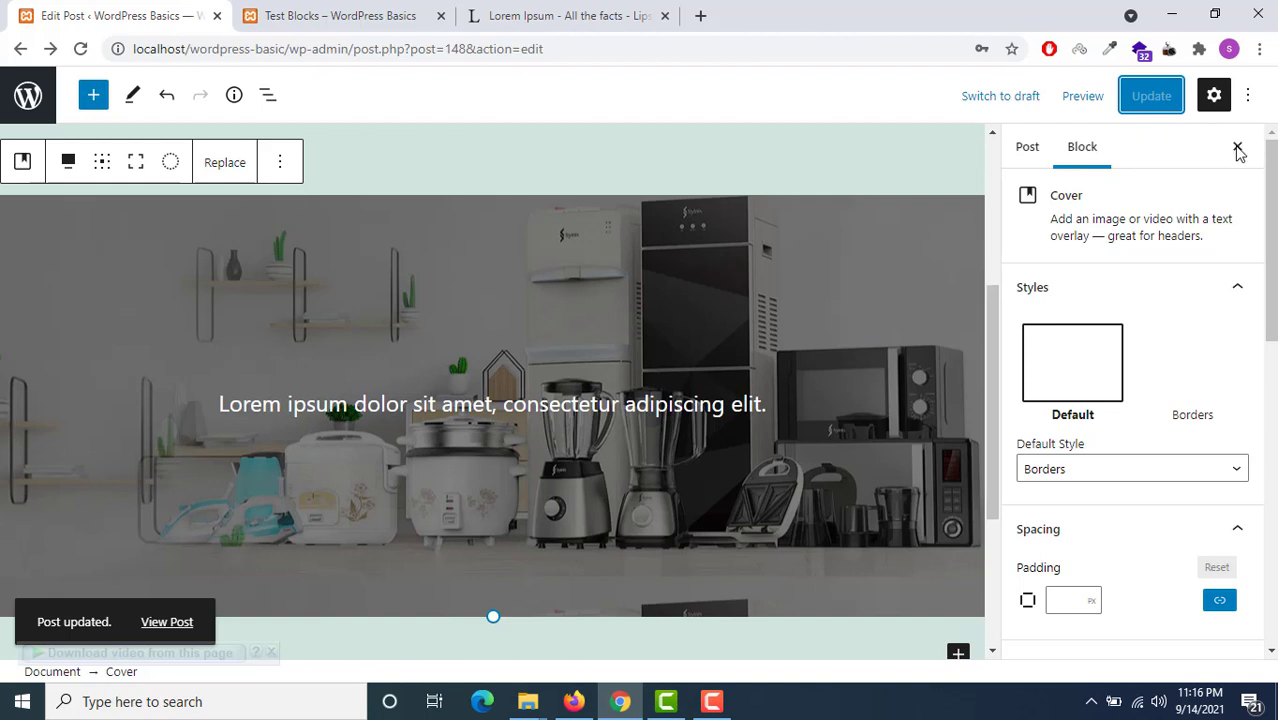
{"action": "left_click", "coordinate": [284, 8]}
{"action": "left_click", "coordinate": [60, 15]}
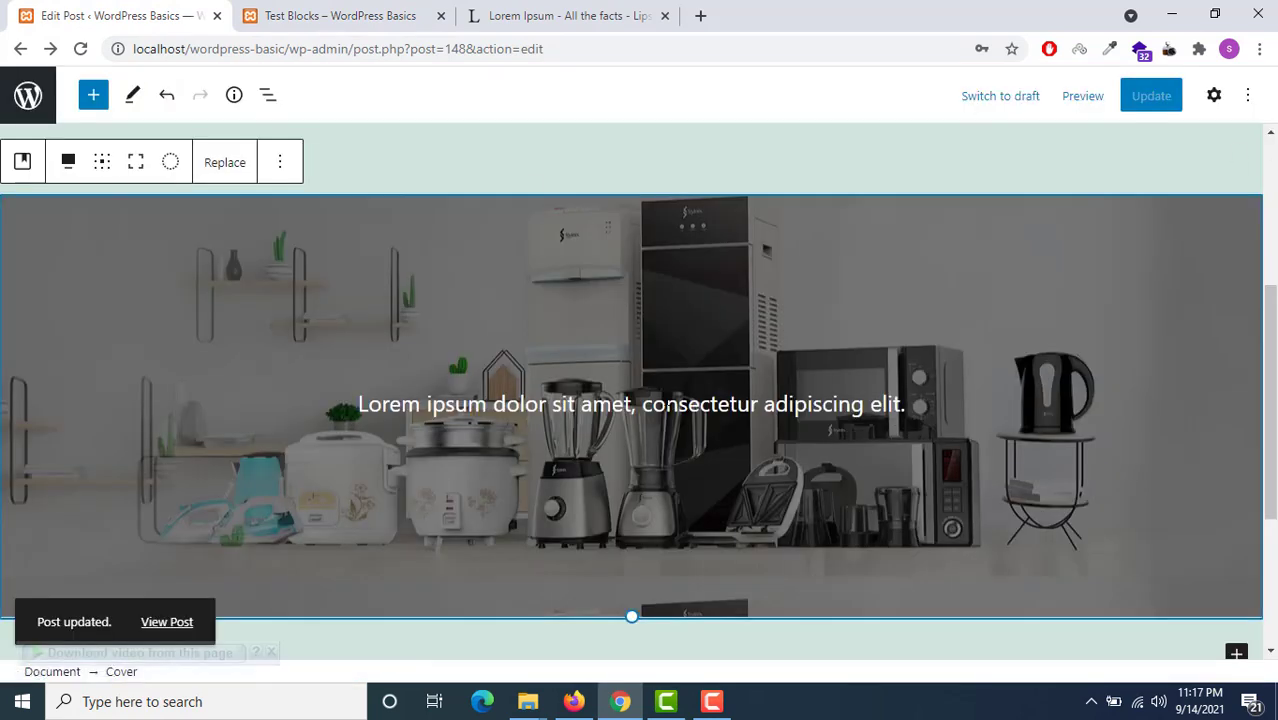
Step: Try to add a Buttons block while the Cover block itself is selected, and remove the inserted block
{"action": "left_click", "coordinate": [664, 404]}
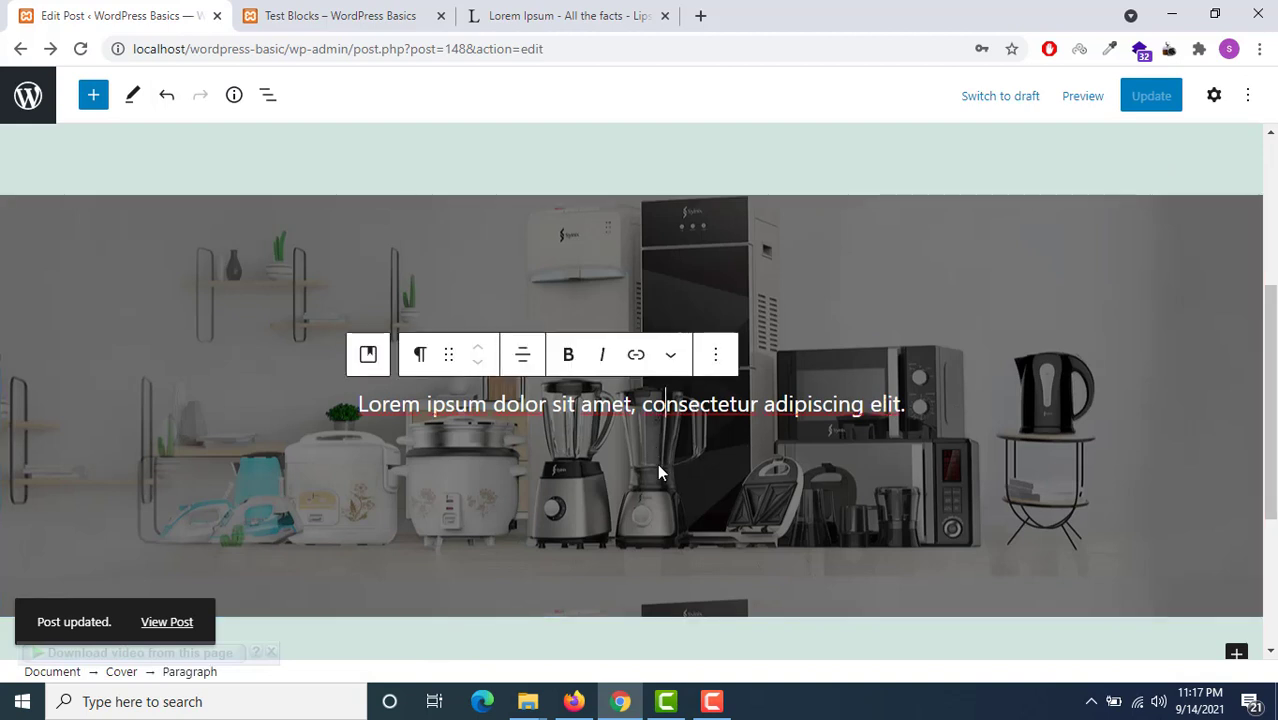
{"action": "left_click", "coordinate": [690, 455]}
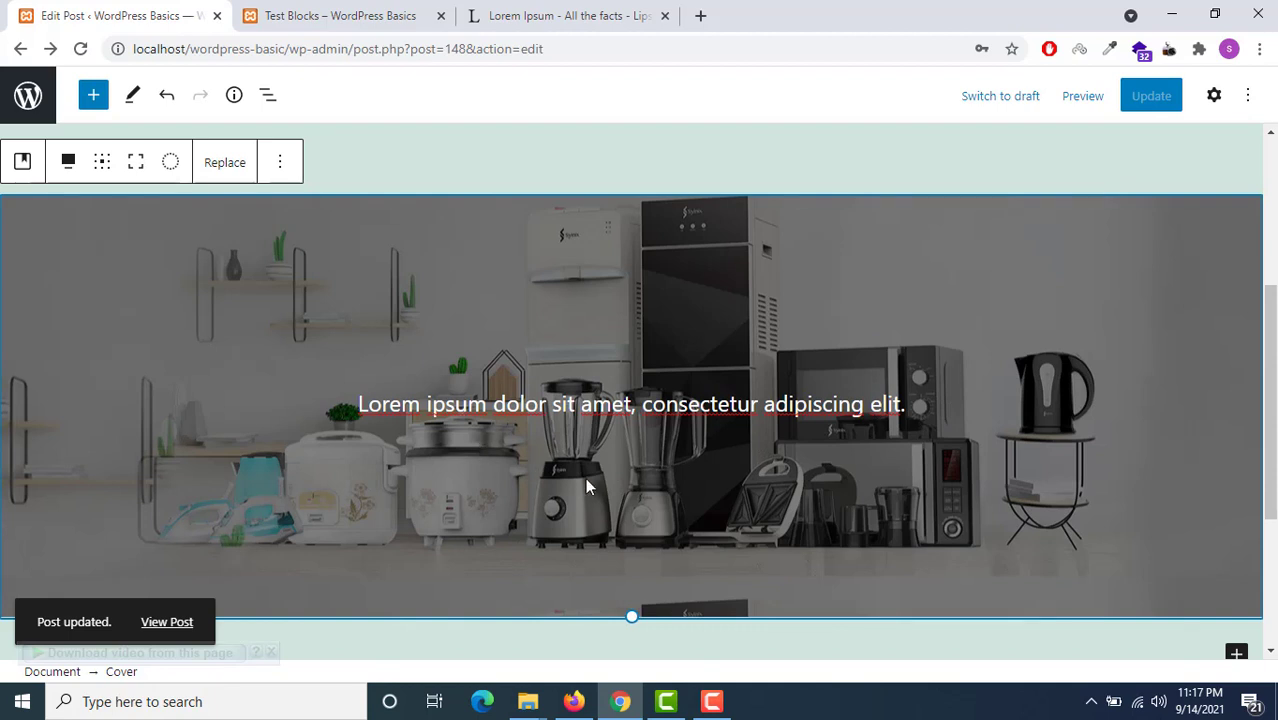
{"action": "left_click", "coordinate": [96, 94]}
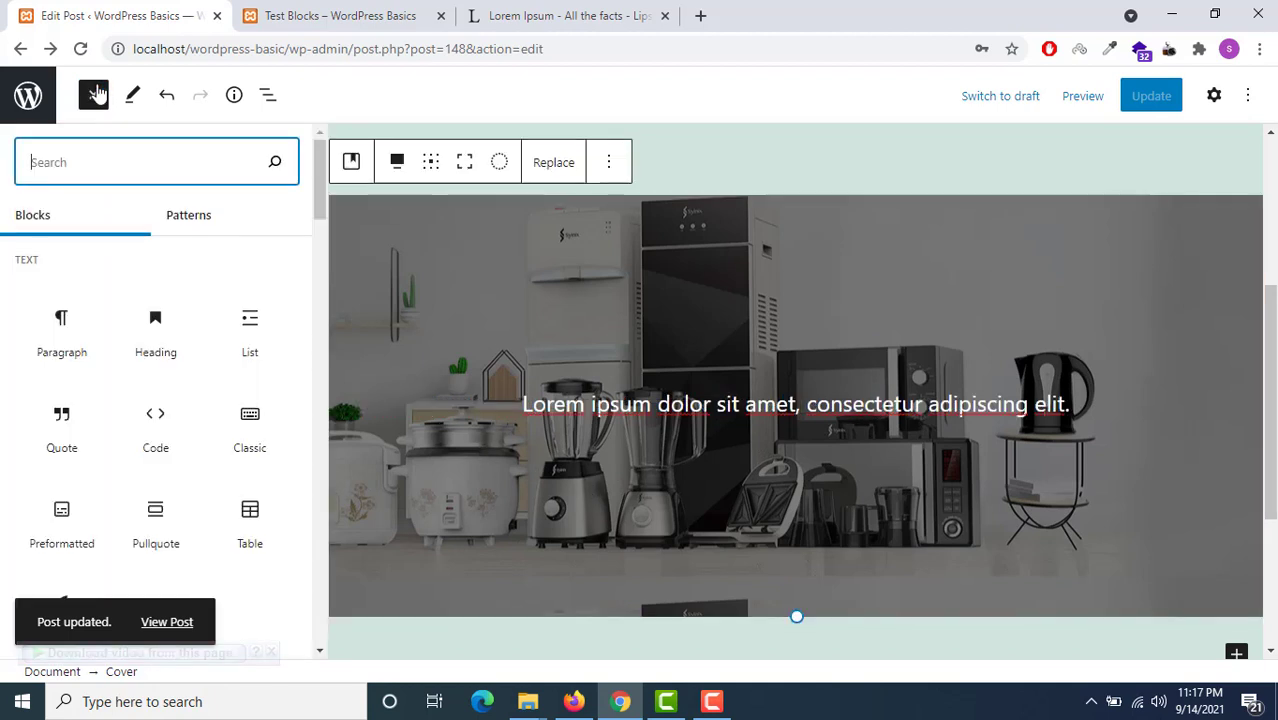
{"action": "scroll", "coordinate": [160, 304], "scroll_direction": "down", "scroll_amount": 2}
{"action": "scroll", "coordinate": [160, 304], "scroll_direction": "down", "scroll_amount": 5}
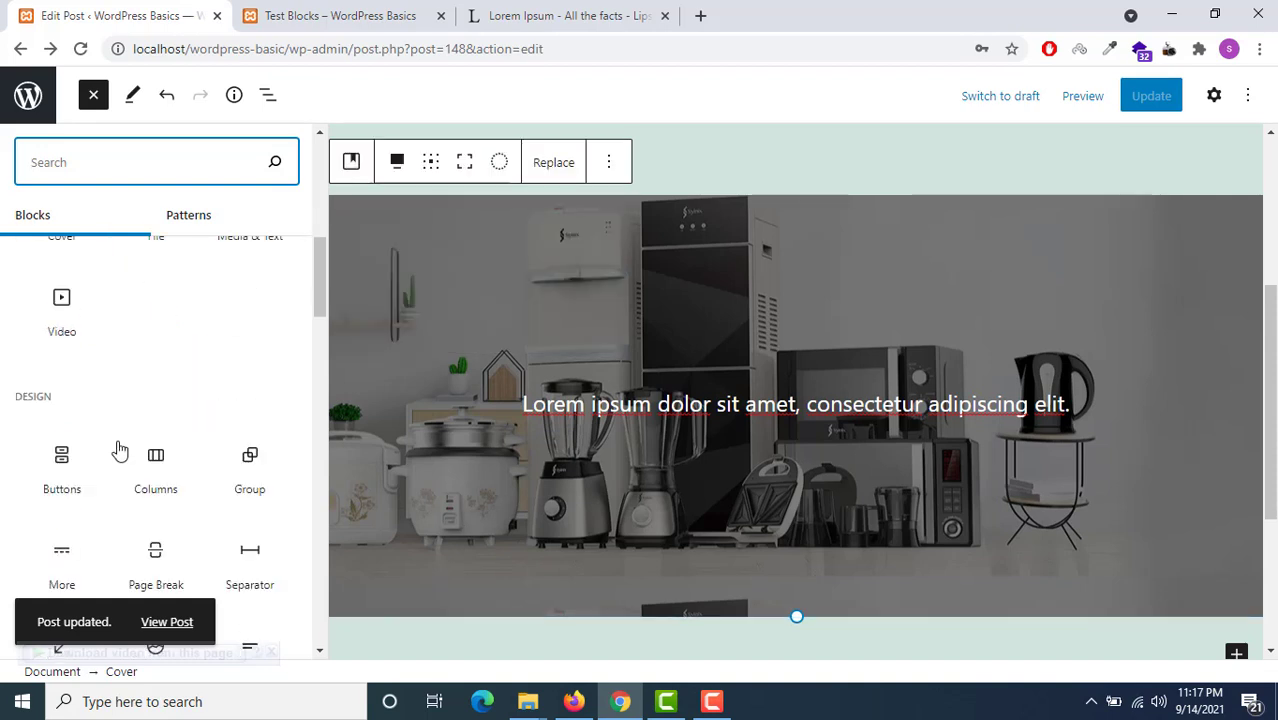
{"action": "left_click_drag", "start_coordinate": [347, 281], "coordinate": [433, 233]}
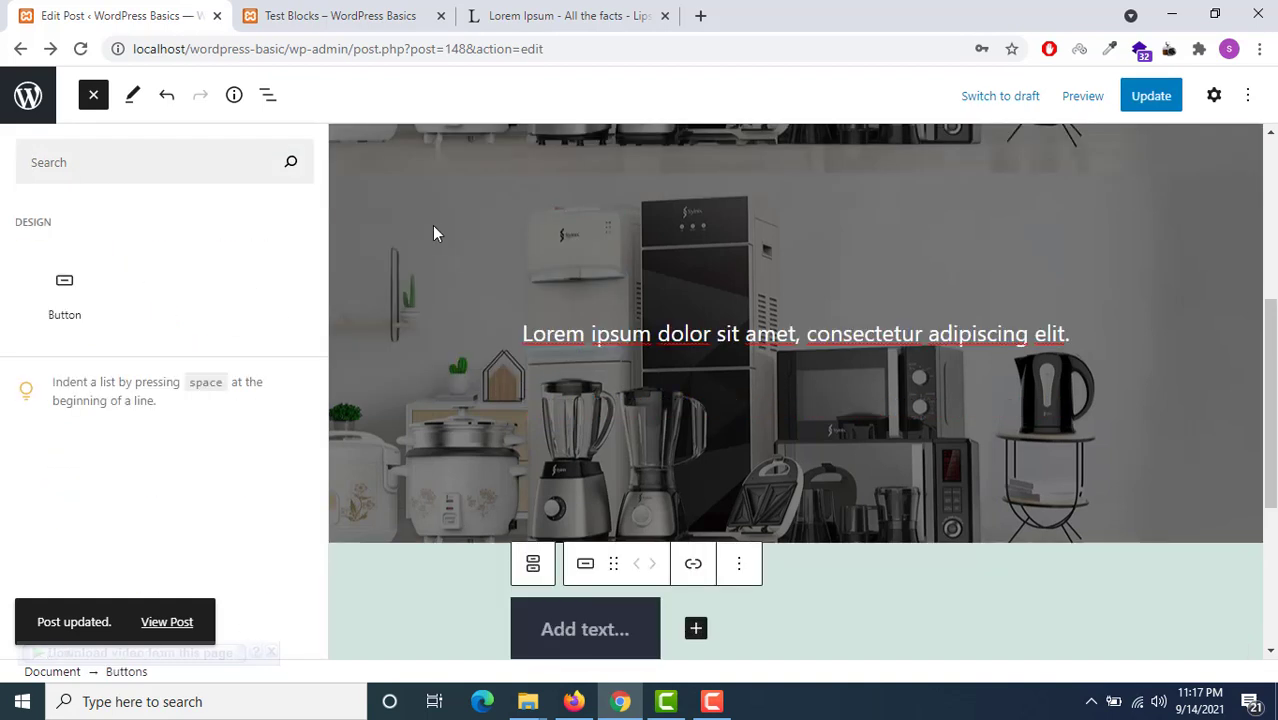
{"action": "scroll", "coordinate": [699, 428], "scroll_direction": "down", "scroll_amount": 3}
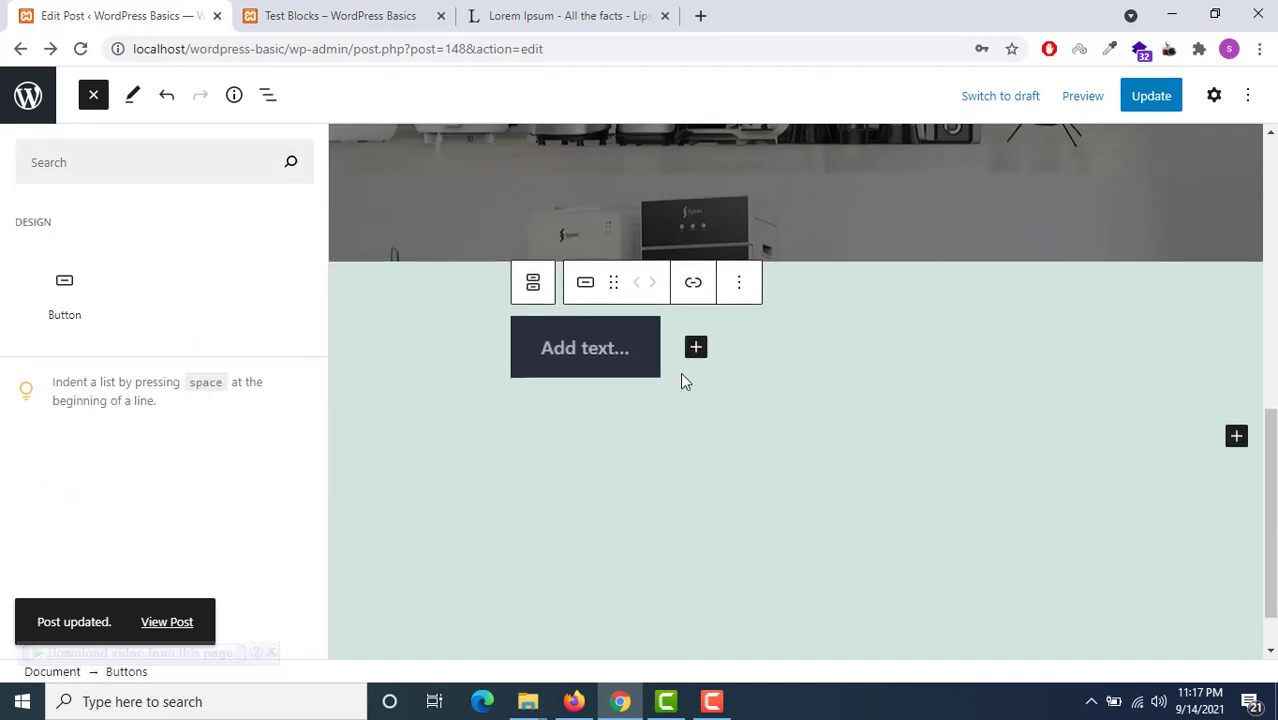
{"action": "left_click", "coordinate": [740, 285]}
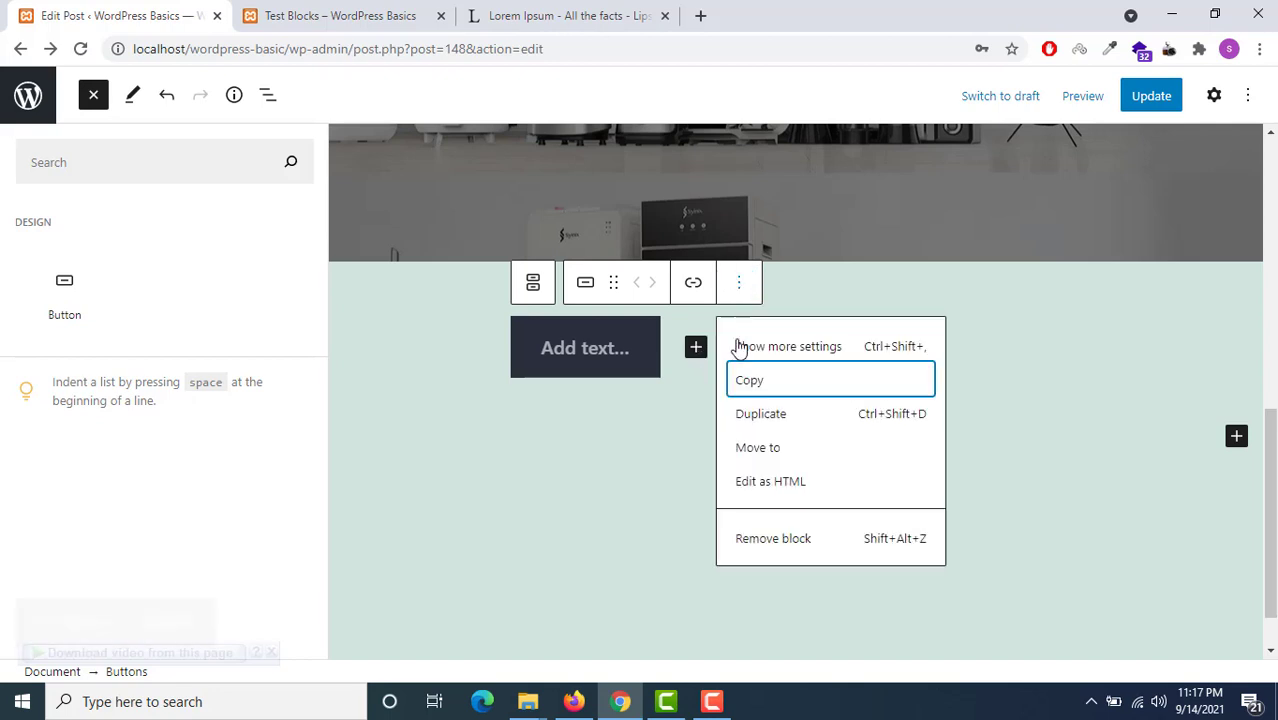
{"action": "left_click", "coordinate": [767, 540]}
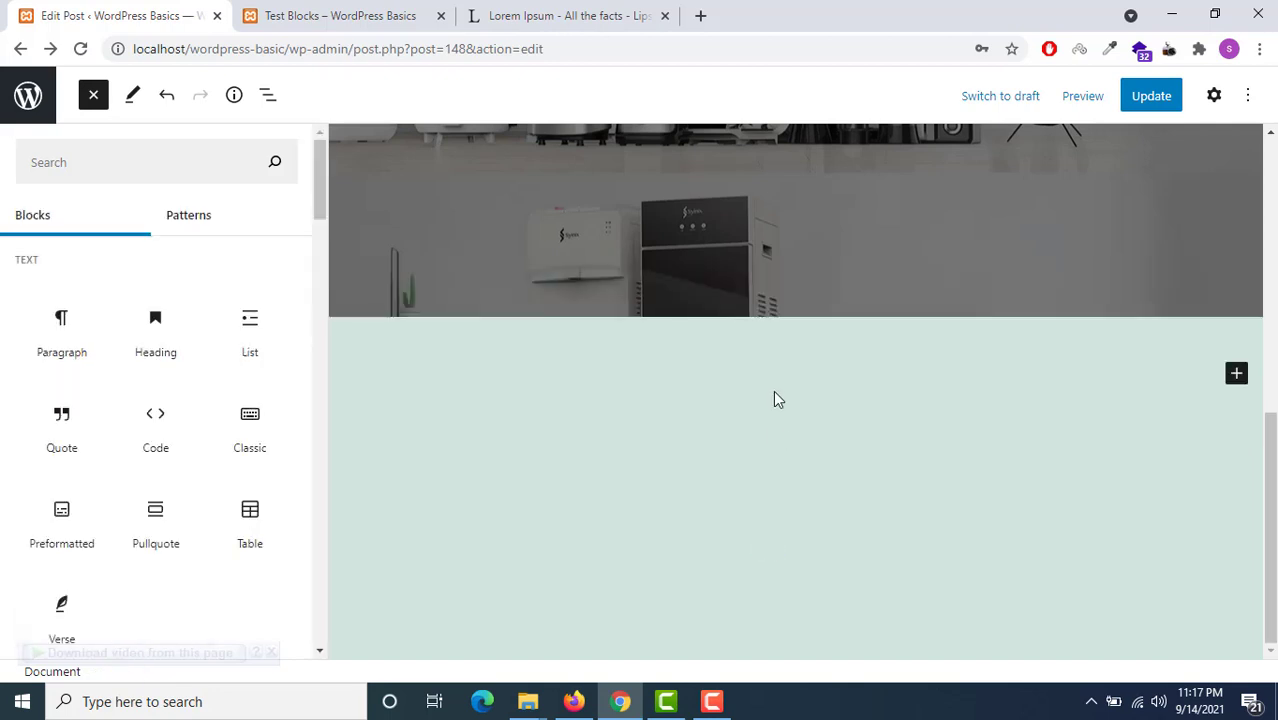
Step: Insert a Buttons block inside the cover, directly below the Lorem ipsum paragraph
{"action": "scroll", "coordinate": [773, 390], "scroll_direction": "up", "scroll_amount": 2}
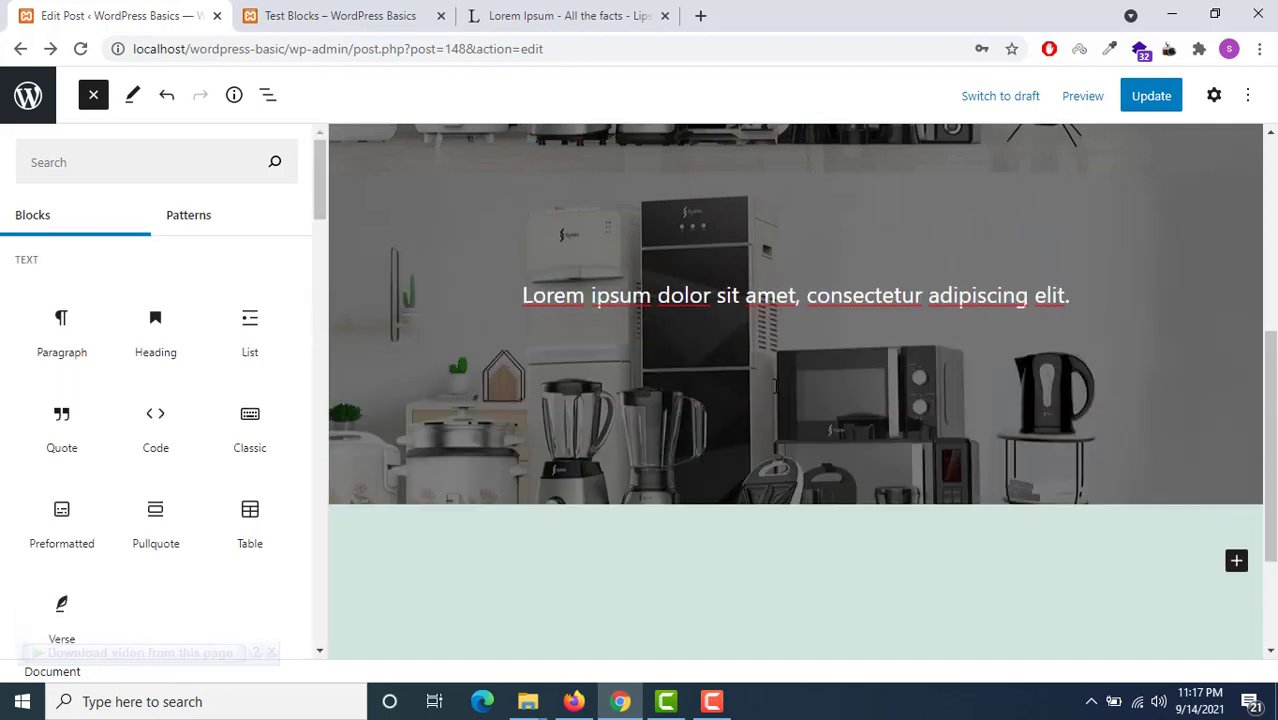
{"action": "left_click", "coordinate": [758, 302]}
{"action": "double_click", "coordinate": [749, 337]}
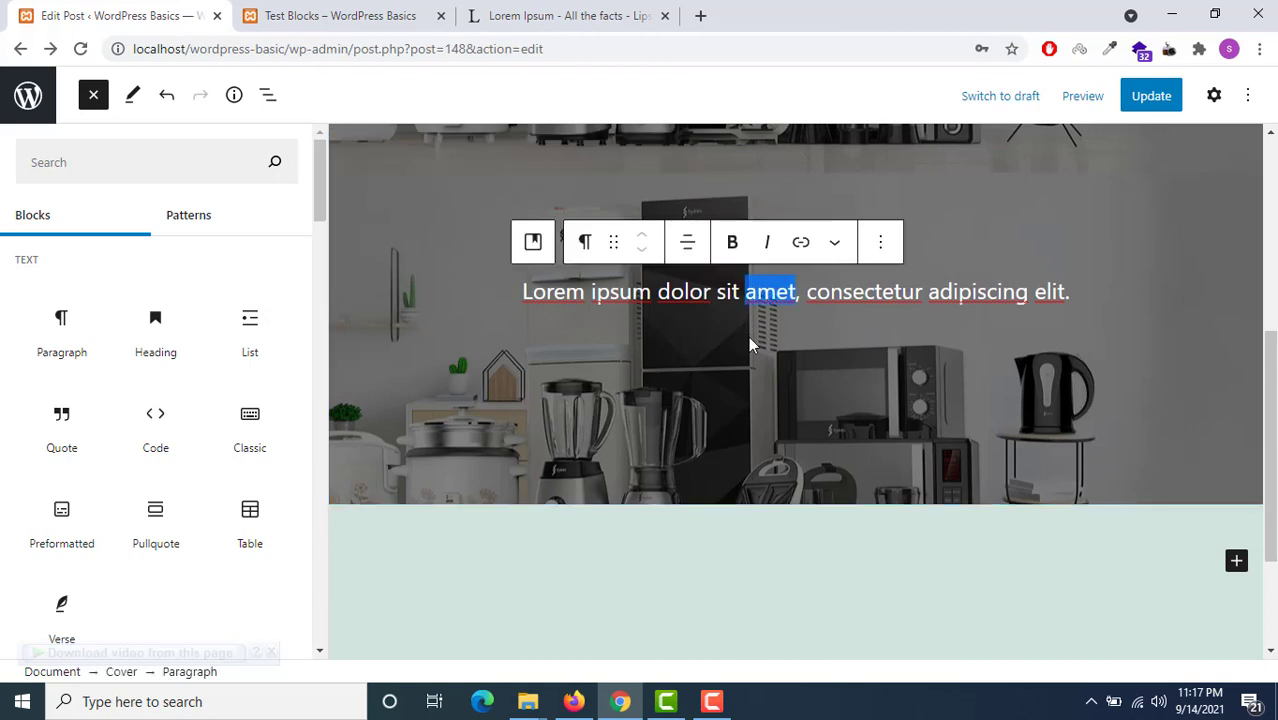
{"action": "left_click", "coordinate": [870, 323]}
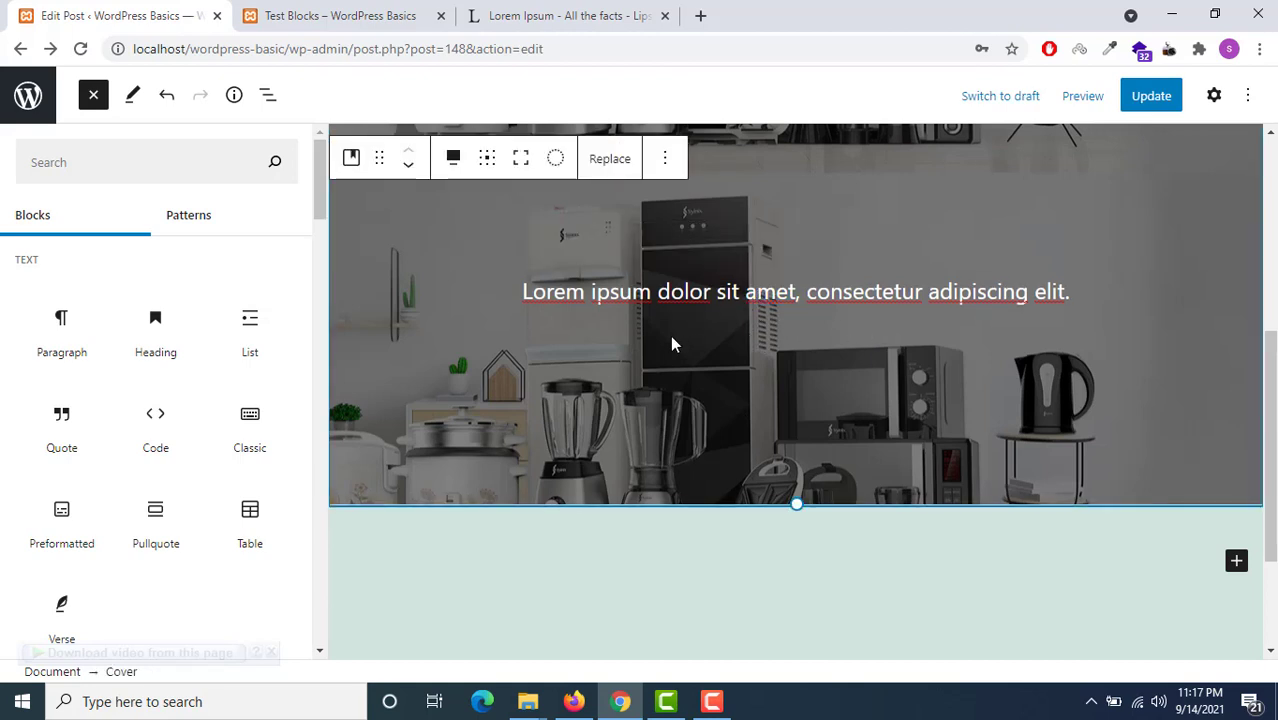
{"action": "double_click", "coordinate": [687, 293]}
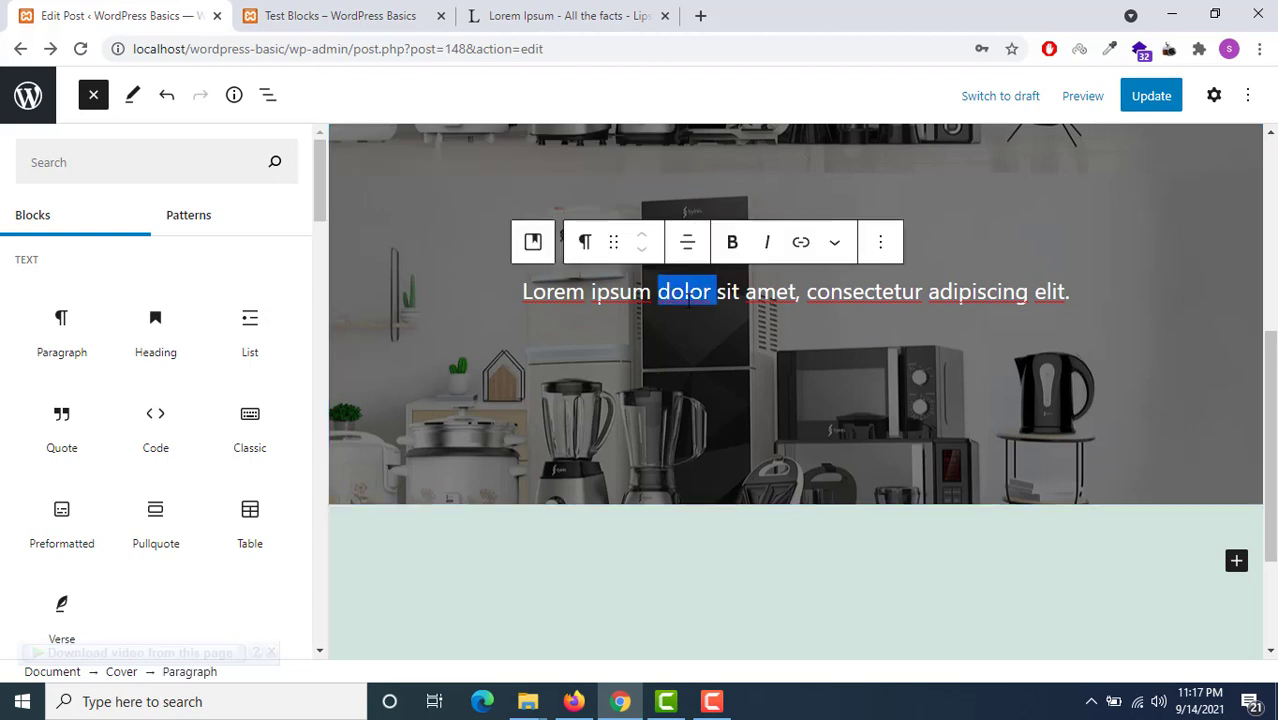
{"action": "left_click", "coordinate": [752, 328]}
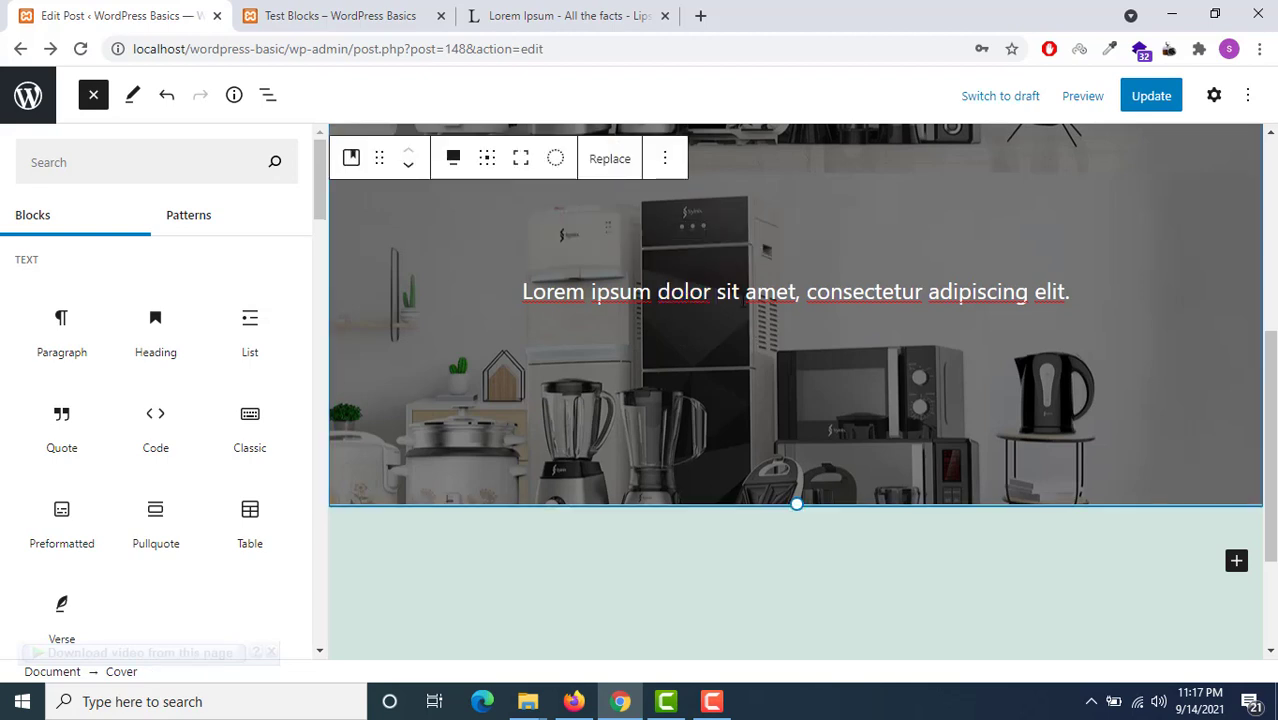
{"action": "left_click", "coordinate": [743, 294]}
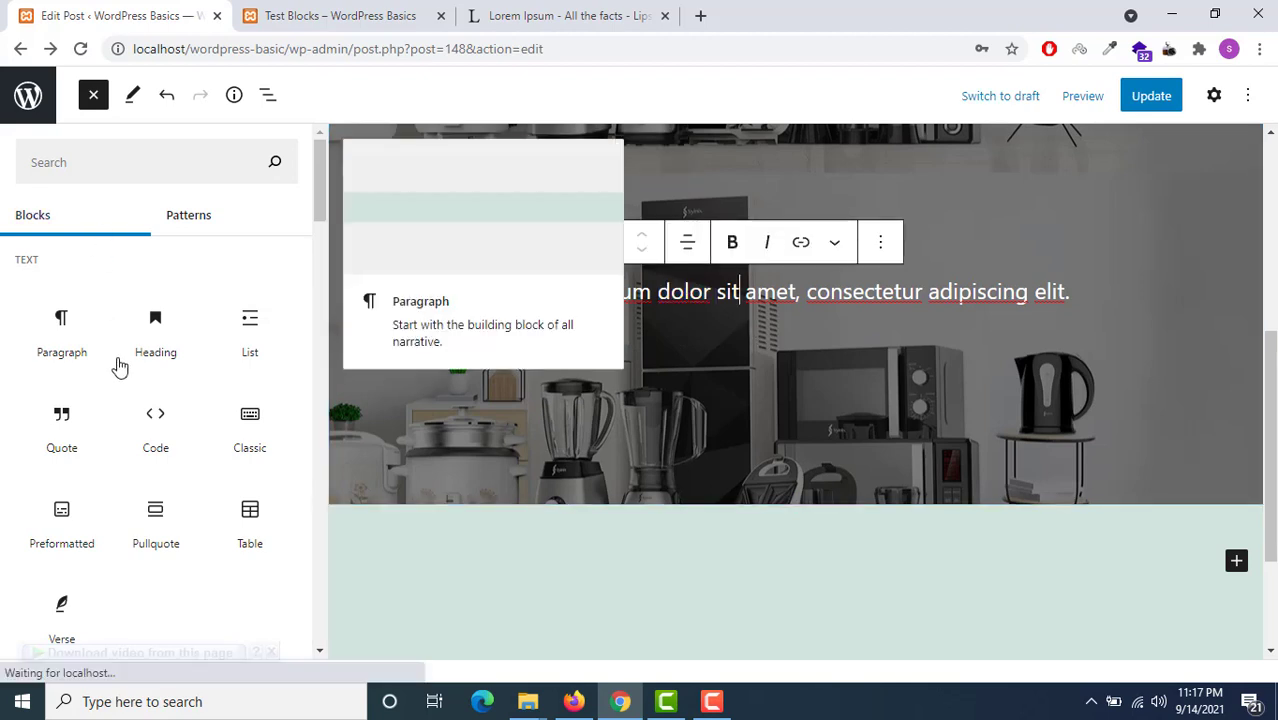
{"action": "scroll", "coordinate": [160, 460], "scroll_direction": "down", "scroll_amount": 3}
{"action": "scroll", "coordinate": [140, 480], "scroll_direction": "down", "scroll_amount": 2}
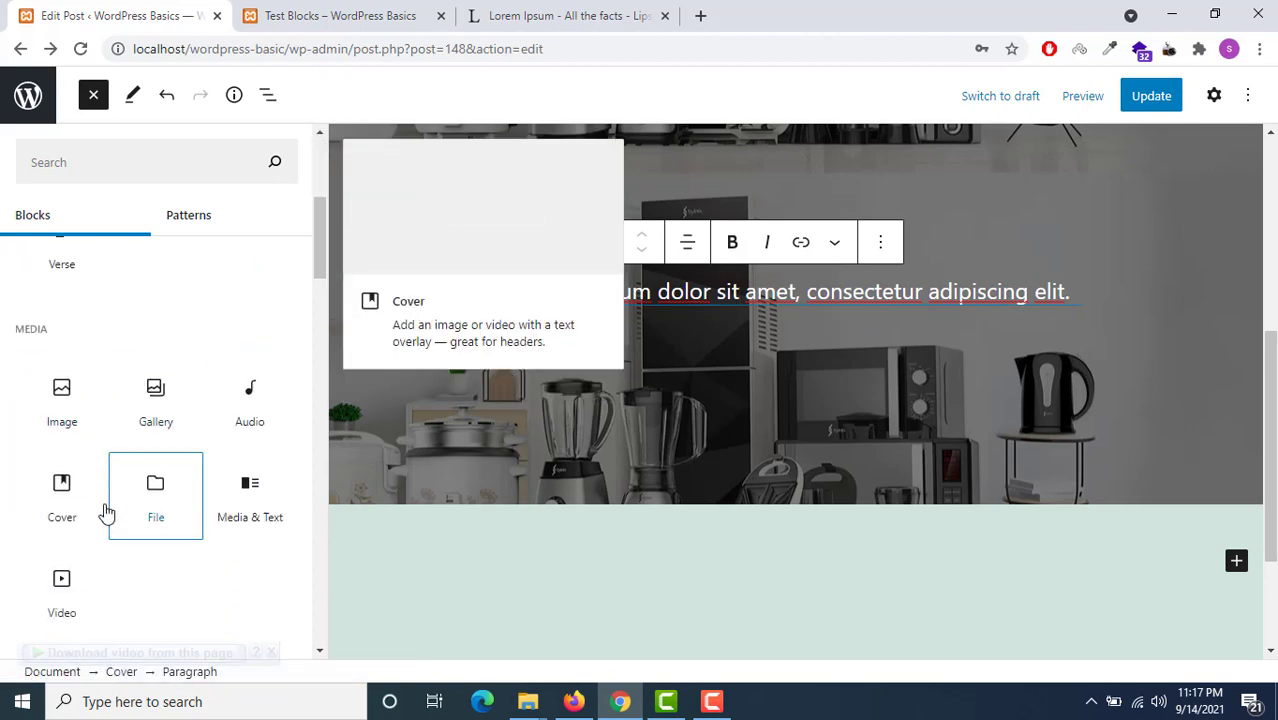
{"action": "scroll", "coordinate": [94, 440], "scroll_direction": "down", "scroll_amount": 2}
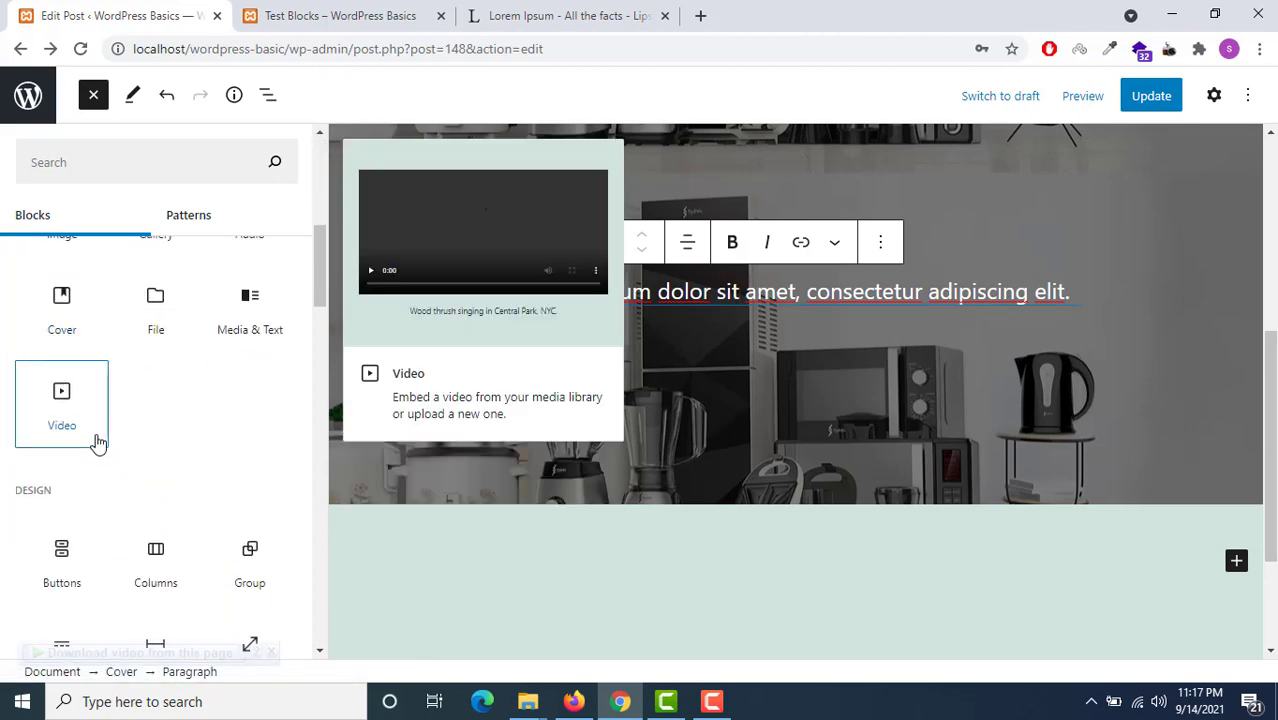
{"action": "left_click", "coordinate": [61, 556]}
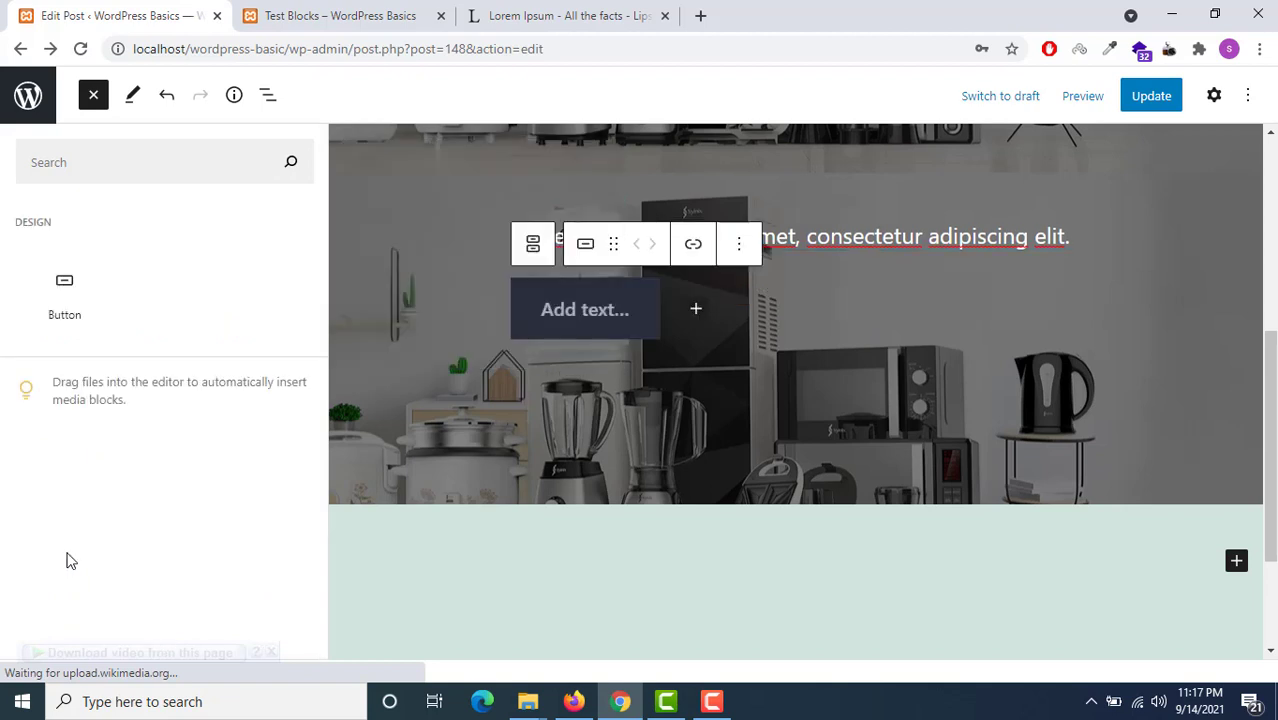
Step: Label the new button inside the cover "Contact Us"
{"action": "left_click", "coordinate": [642, 312]}
{"action": "left_click", "coordinate": [628, 312]}
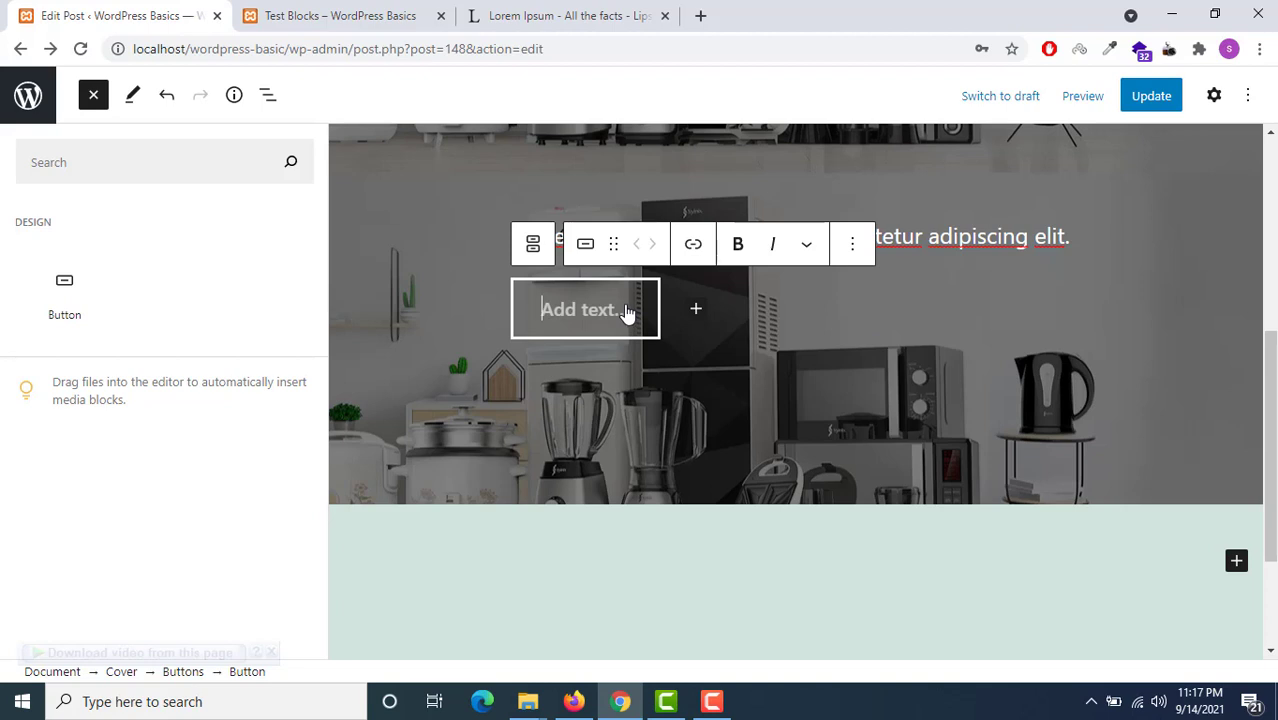
{"action": "type", "text": "Contact "}
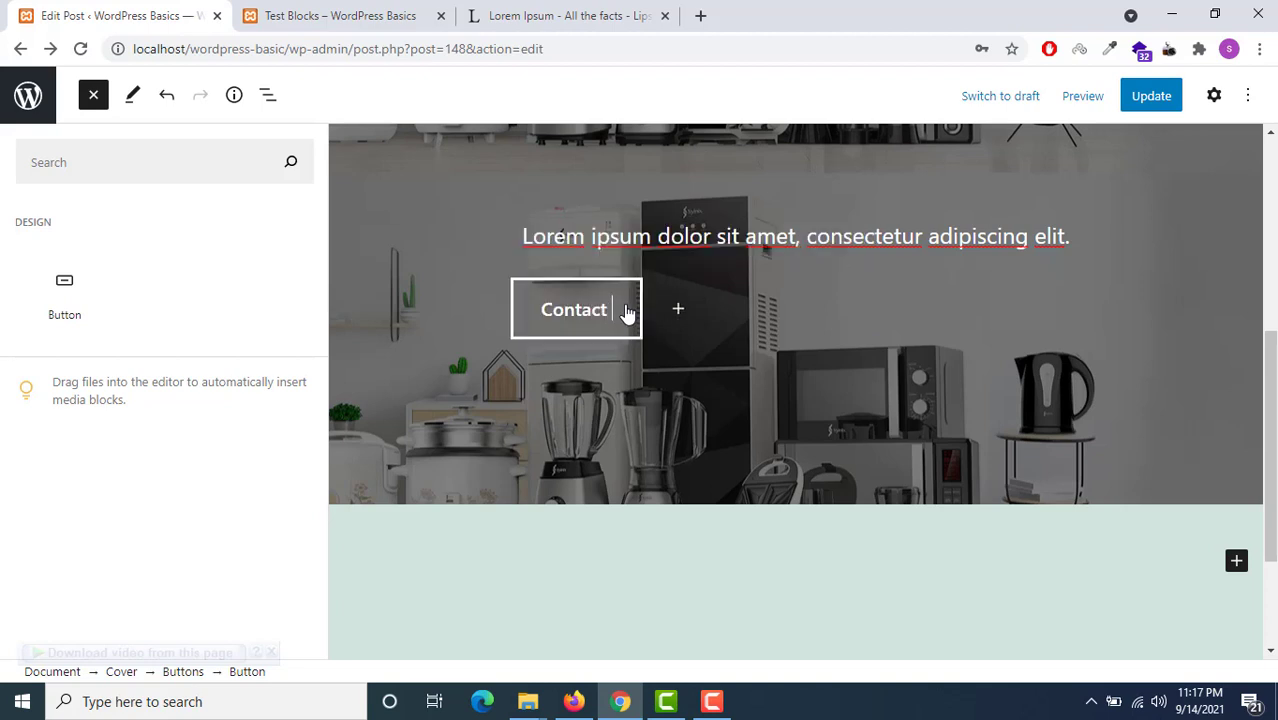
{"action": "type", "text": "Us"}
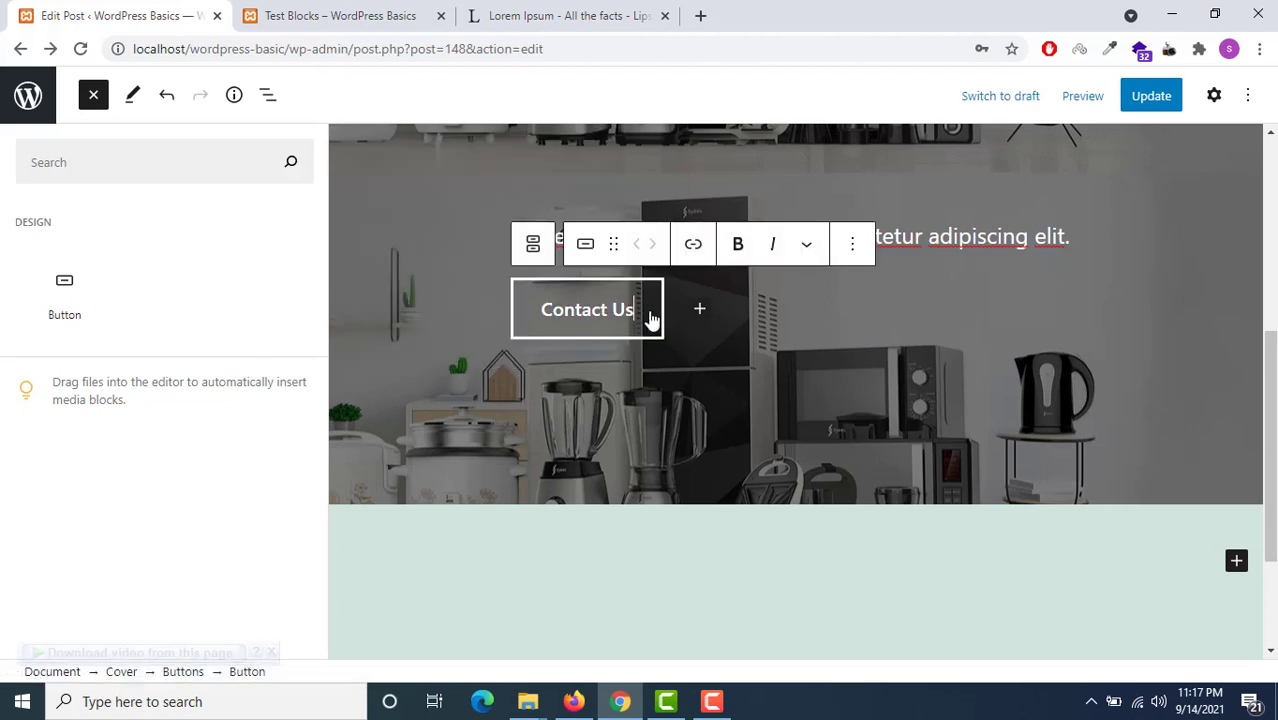
{"action": "left_click", "coordinate": [692, 247]}
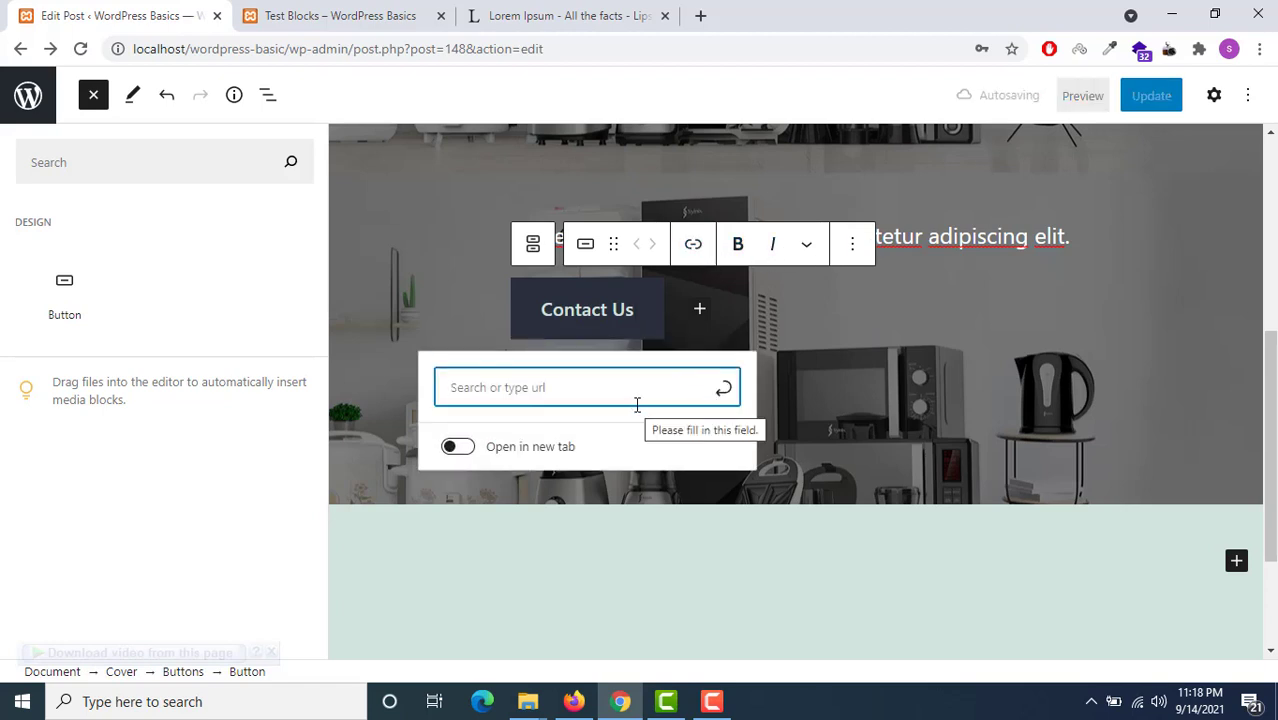
{"action": "type", "text": "https"}
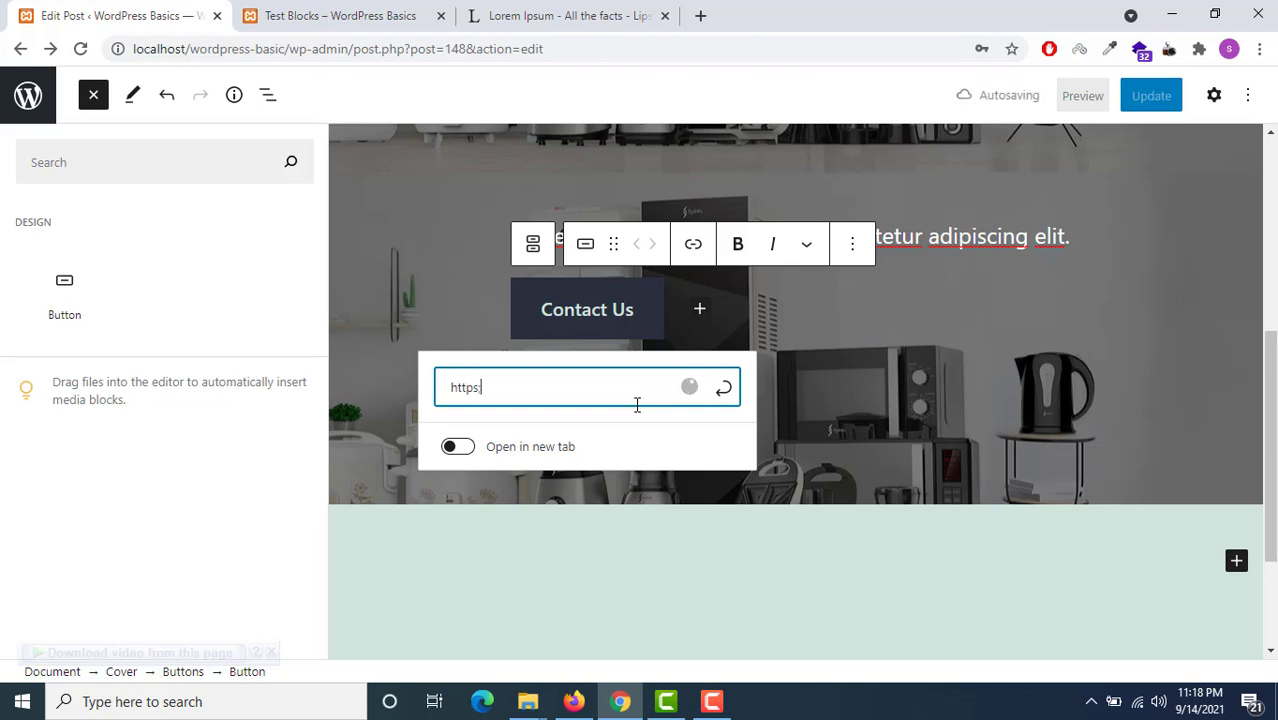
{"action": "type", "text": "://googe"}
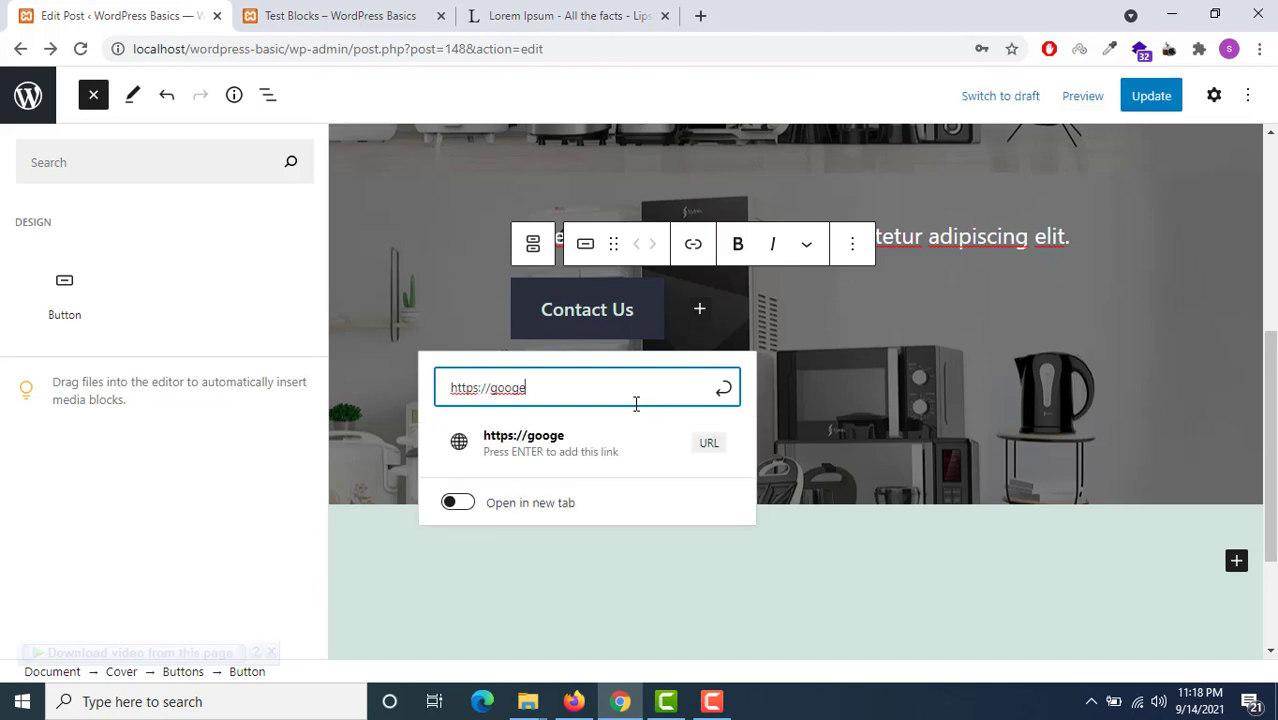
{"action": "key", "text": "BackSpace"}
{"action": "type", "text": "le.com"}
{"action": "left_click", "coordinate": [469, 507]}
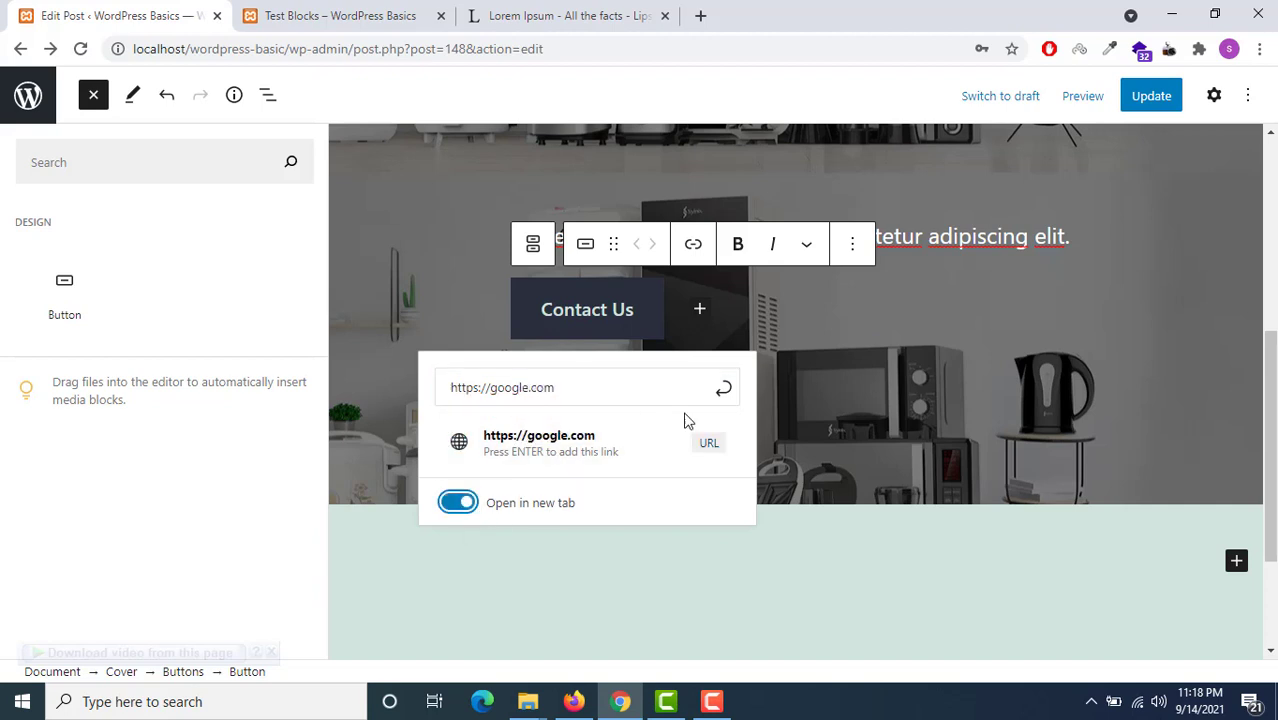
{"action": "left_click", "coordinate": [725, 391]}
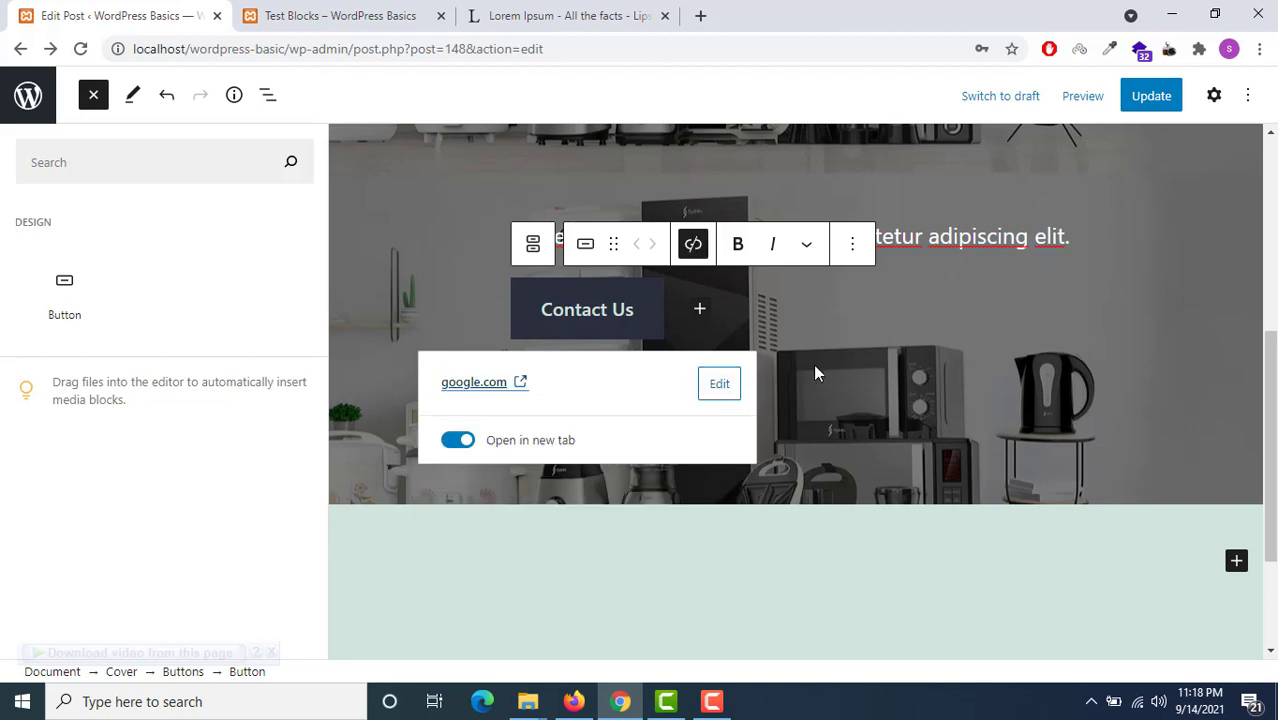
{"action": "left_click", "coordinate": [803, 311]}
{"action": "left_click", "coordinate": [800, 303]}
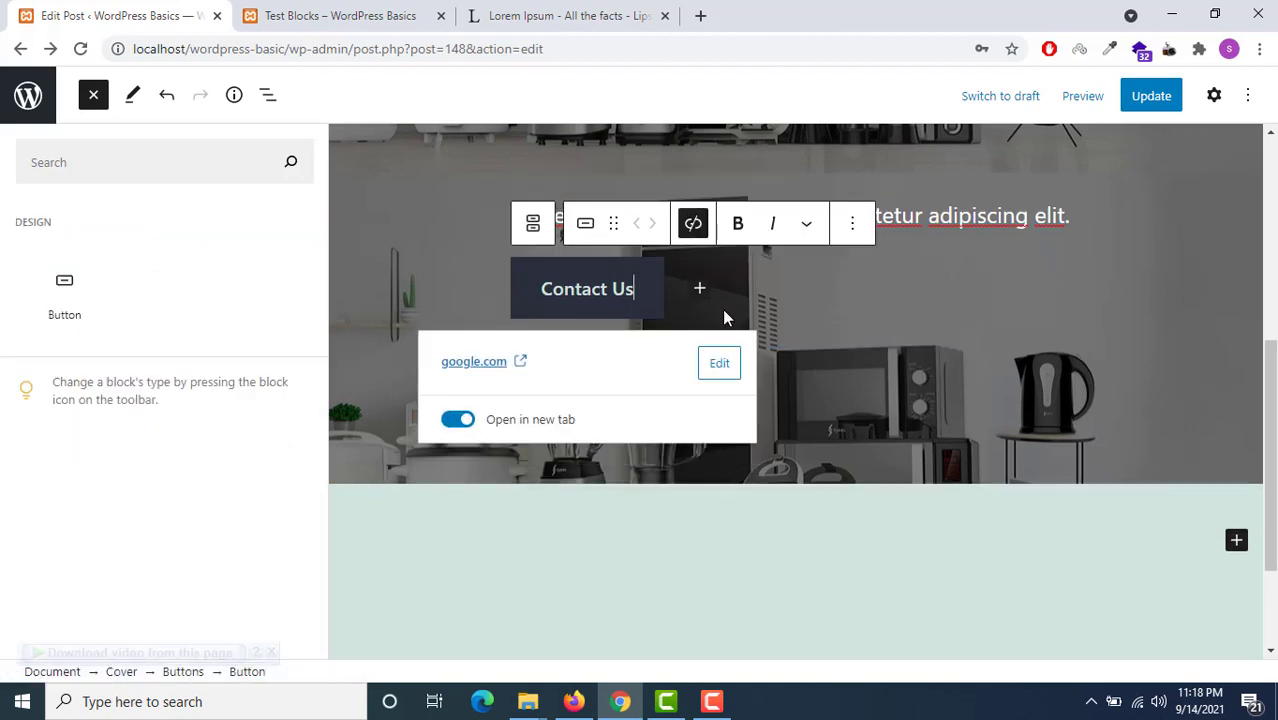
Step: Update the post and reload the published Test Blocks page to check the Contact Us button
{"action": "scroll", "coordinate": [943, 309], "scroll_direction": "up", "scroll_amount": 1}
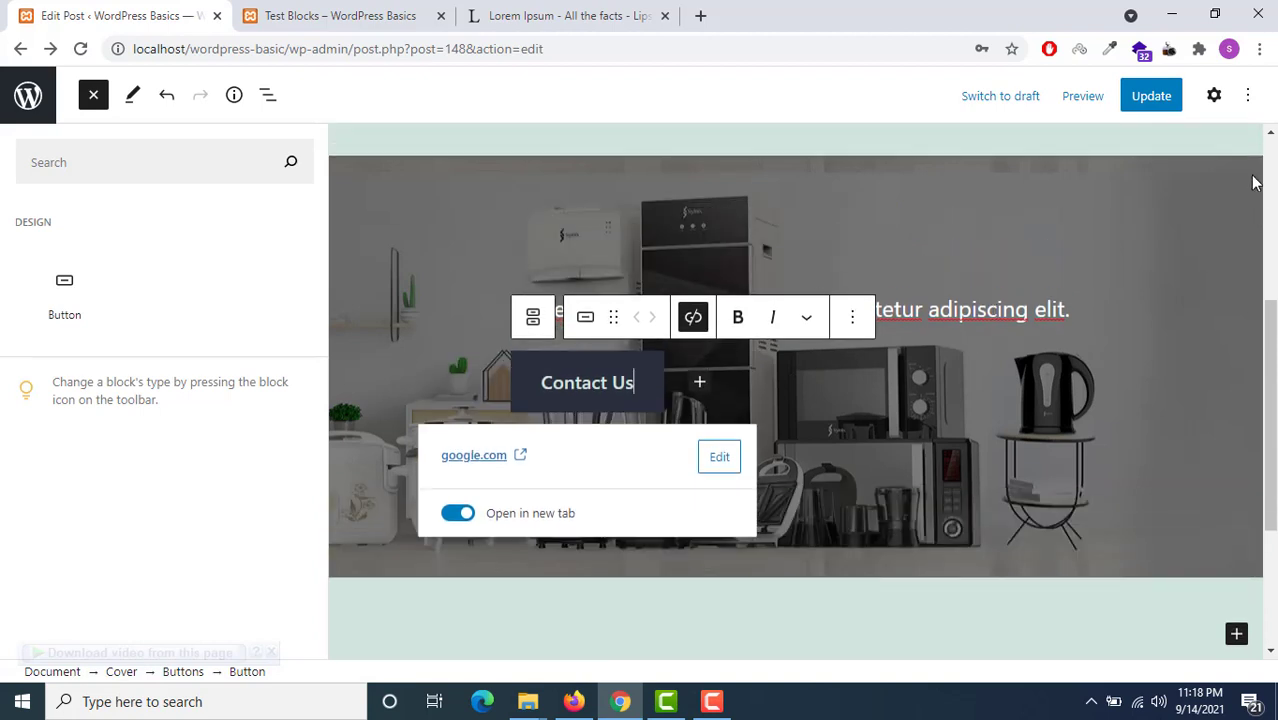
{"action": "left_click", "coordinate": [1160, 100]}
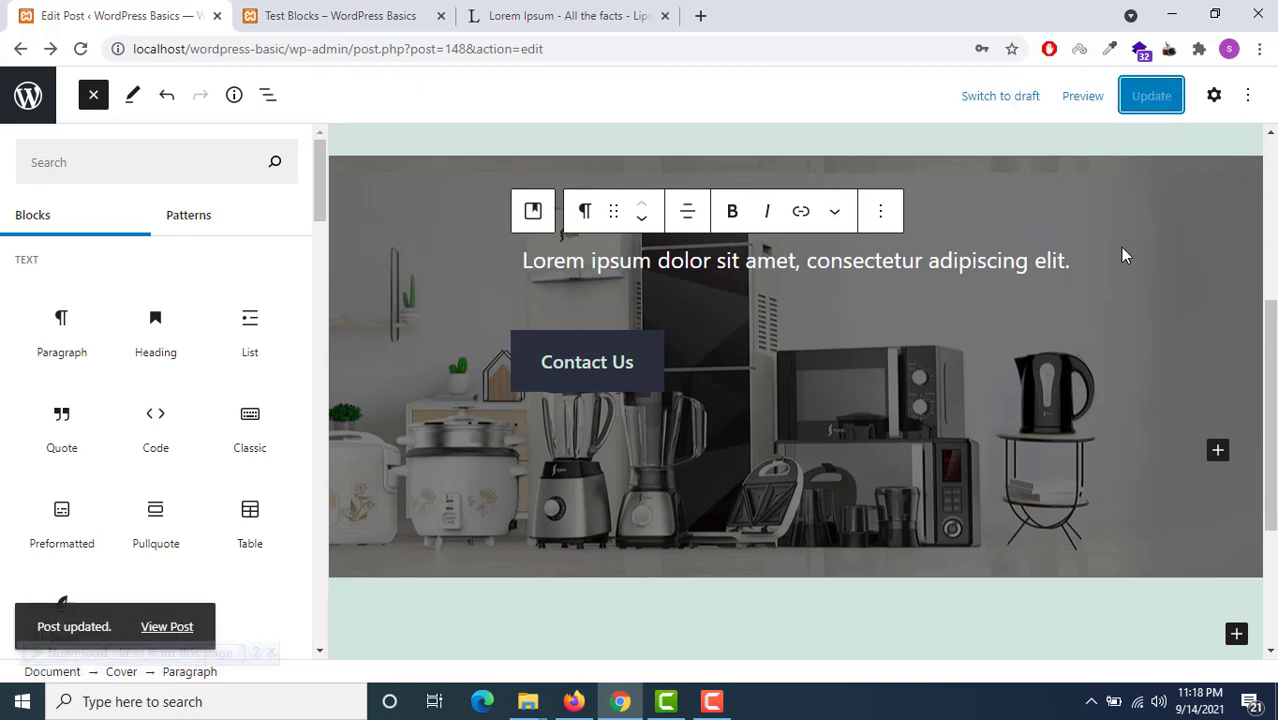
{"action": "left_click", "coordinate": [334, 12]}
{"action": "left_click", "coordinate": [81, 49]}
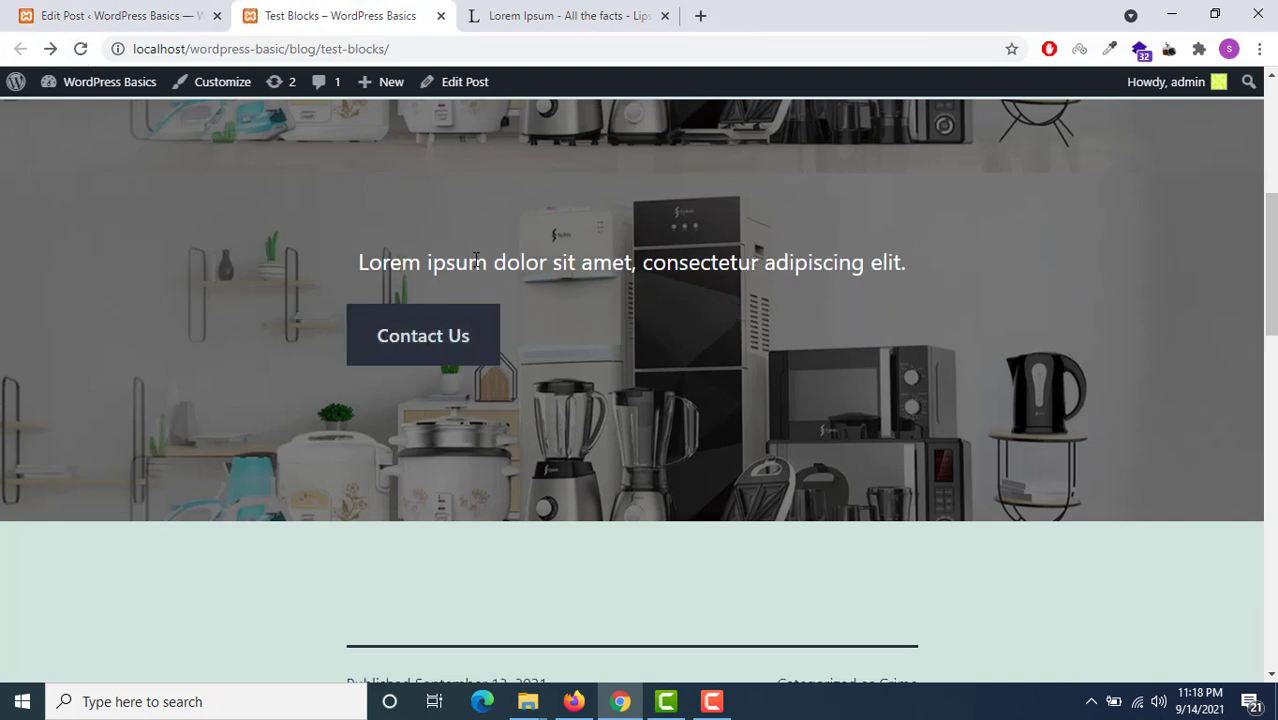
Step: Back in the post editor, insert a Heading block inside the cover and move it above the Lorem ipsum paragraph
{"action": "left_click", "coordinate": [128, 14]}
{"action": "scroll", "coordinate": [788, 518], "scroll_direction": "up", "scroll_amount": 3}
{"action": "scroll", "coordinate": [788, 518], "scroll_direction": "down", "scroll_amount": 1}
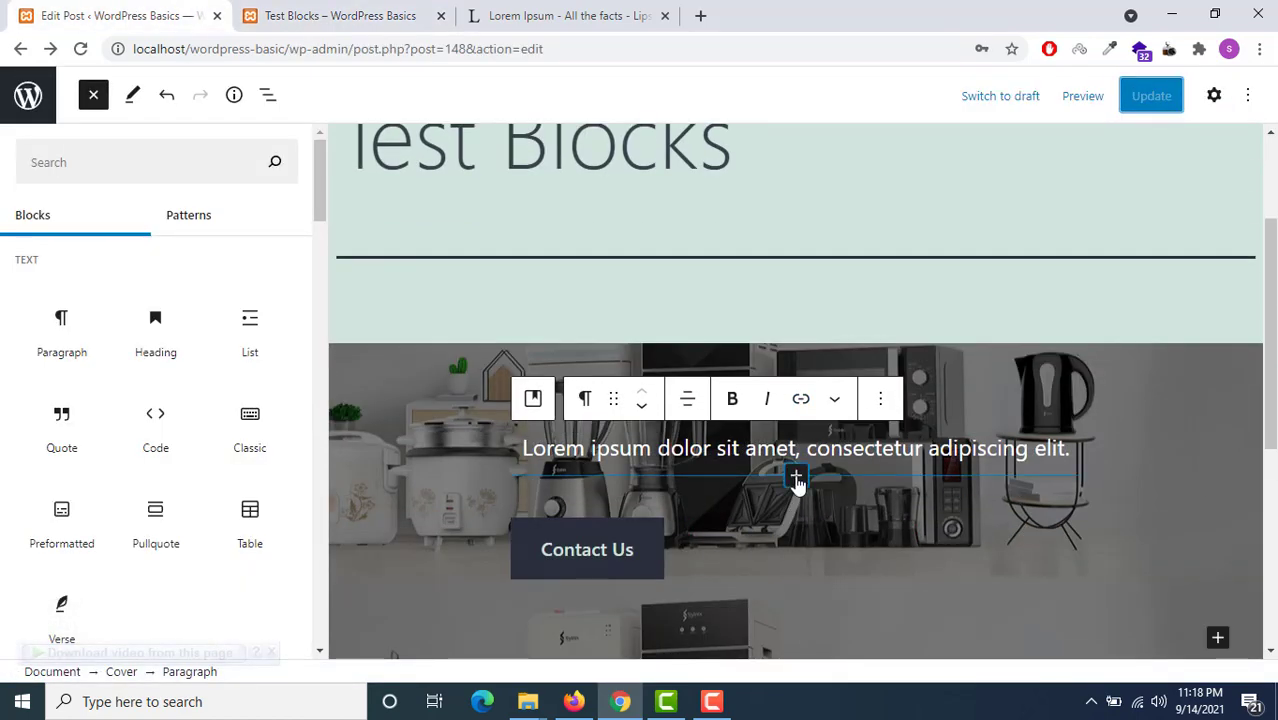
{"action": "left_click", "coordinate": [797, 478]}
{"action": "left_click", "coordinate": [624, 268]}
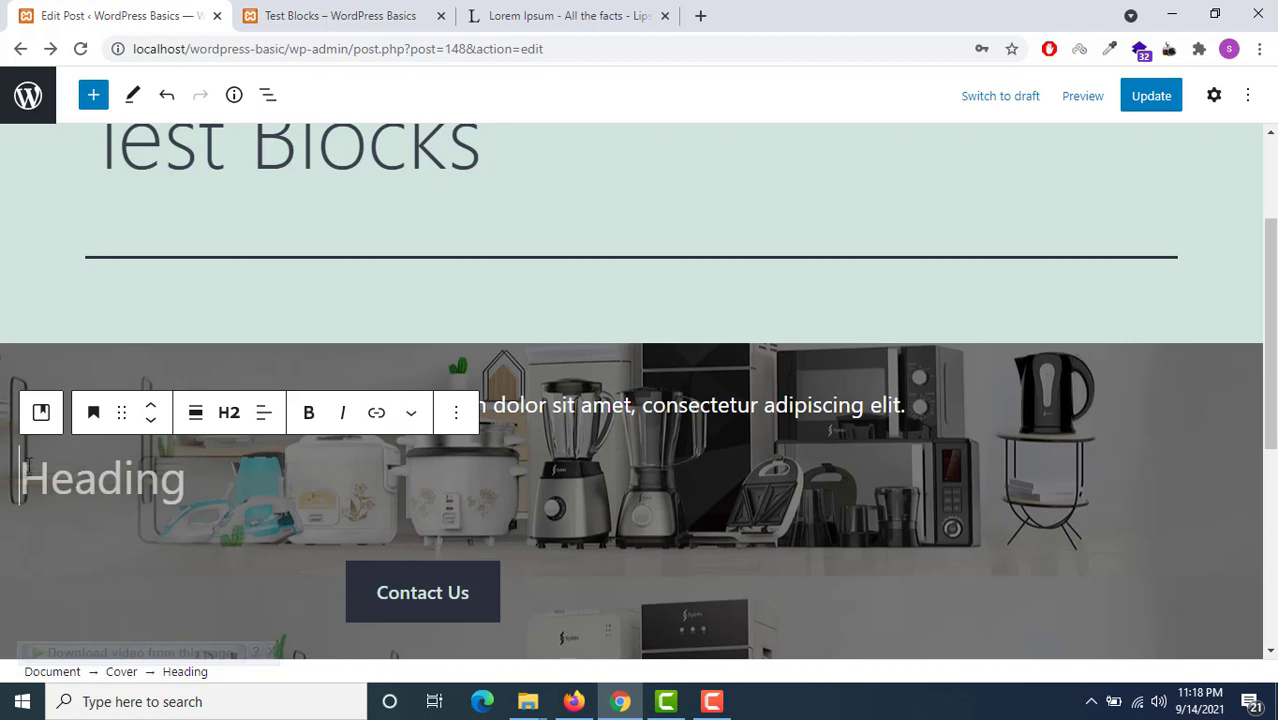
{"action": "left_click", "coordinate": [150, 406]}
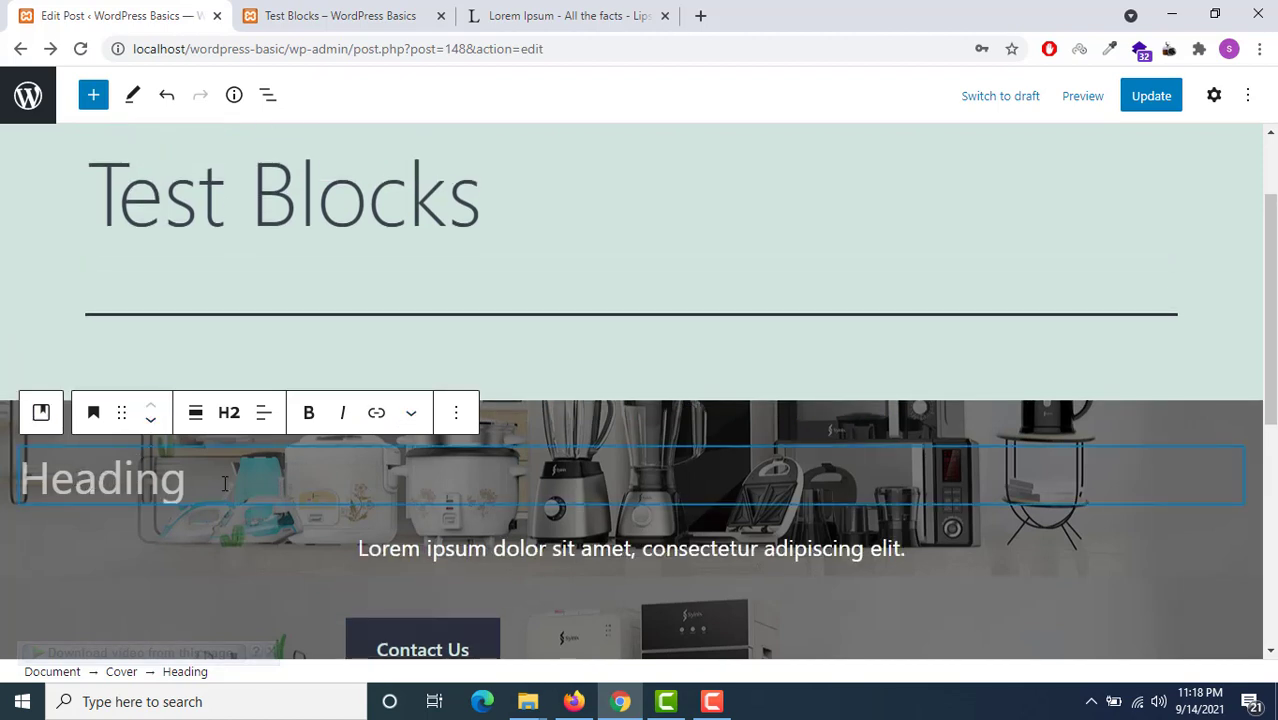
Step: Enter "Heading" as the text of the cover's heading block and center-align it
{"action": "scroll", "coordinate": [222, 484], "scroll_direction": "down", "scroll_amount": 1}
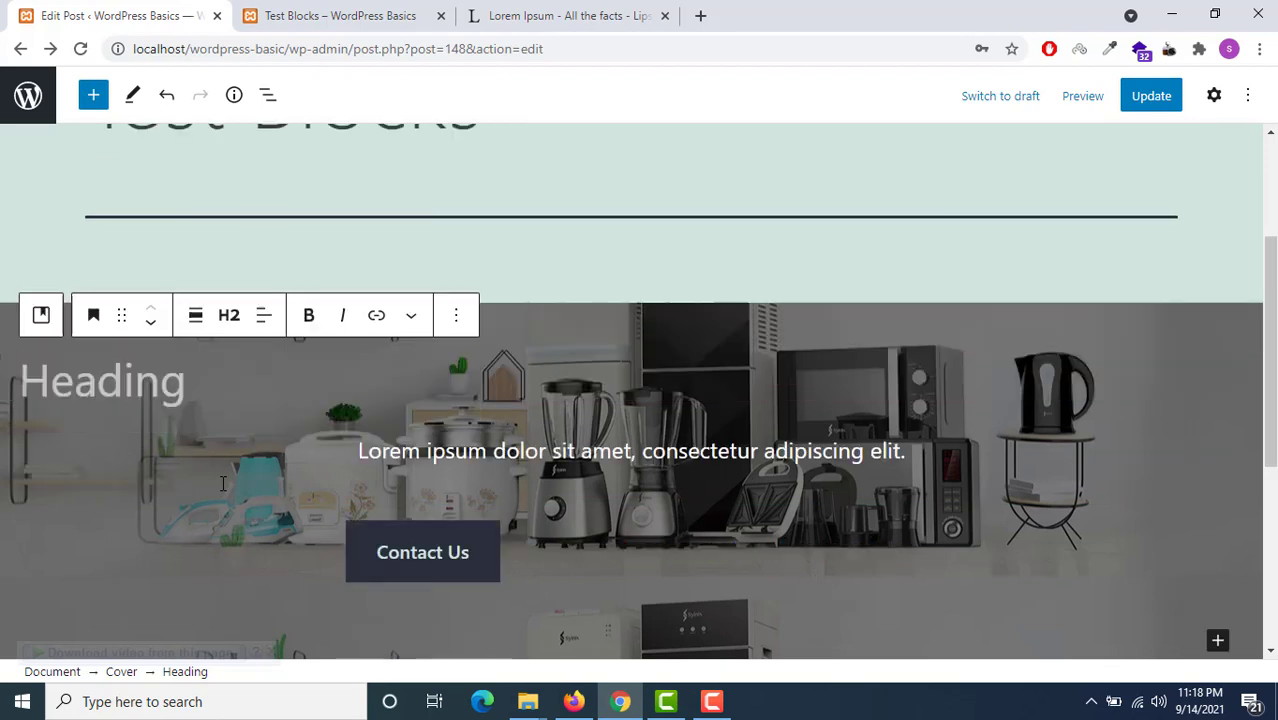
{"action": "type", "text": "Heading"}
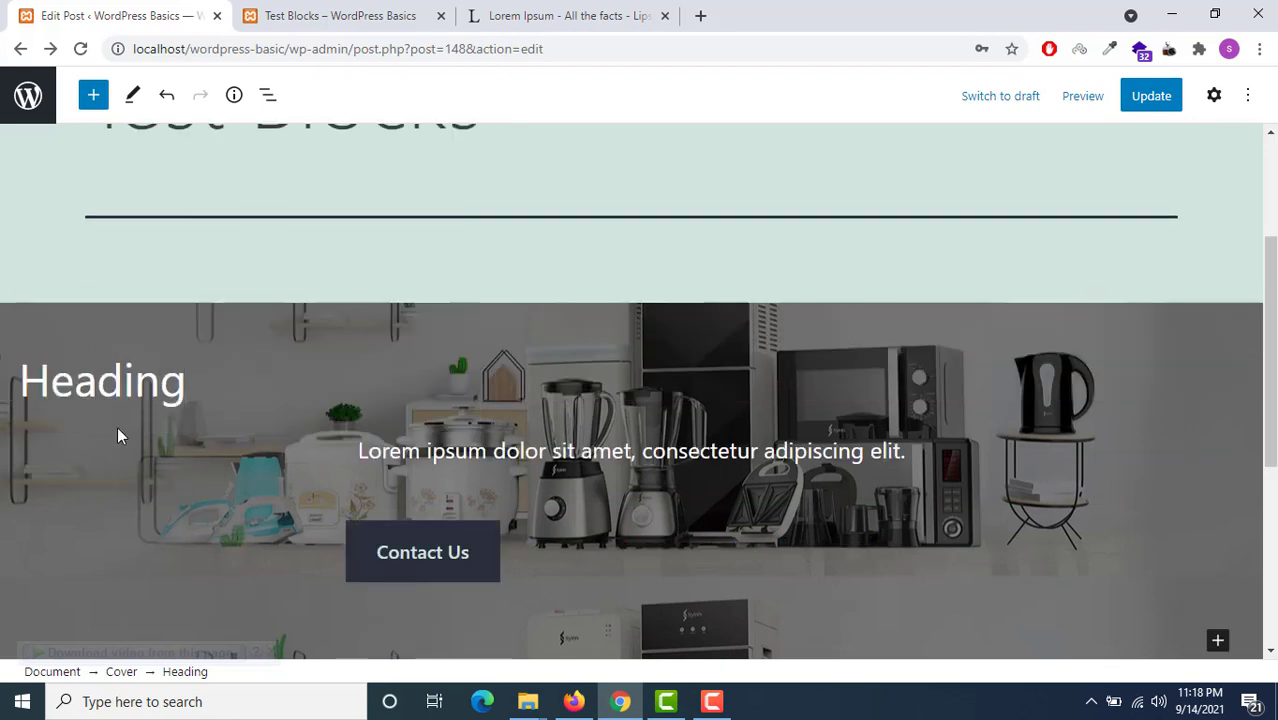
{"action": "left_click", "coordinate": [104, 387]}
{"action": "left_click_drag", "start_coordinate": [234, 378], "coordinate": [15, 385]}
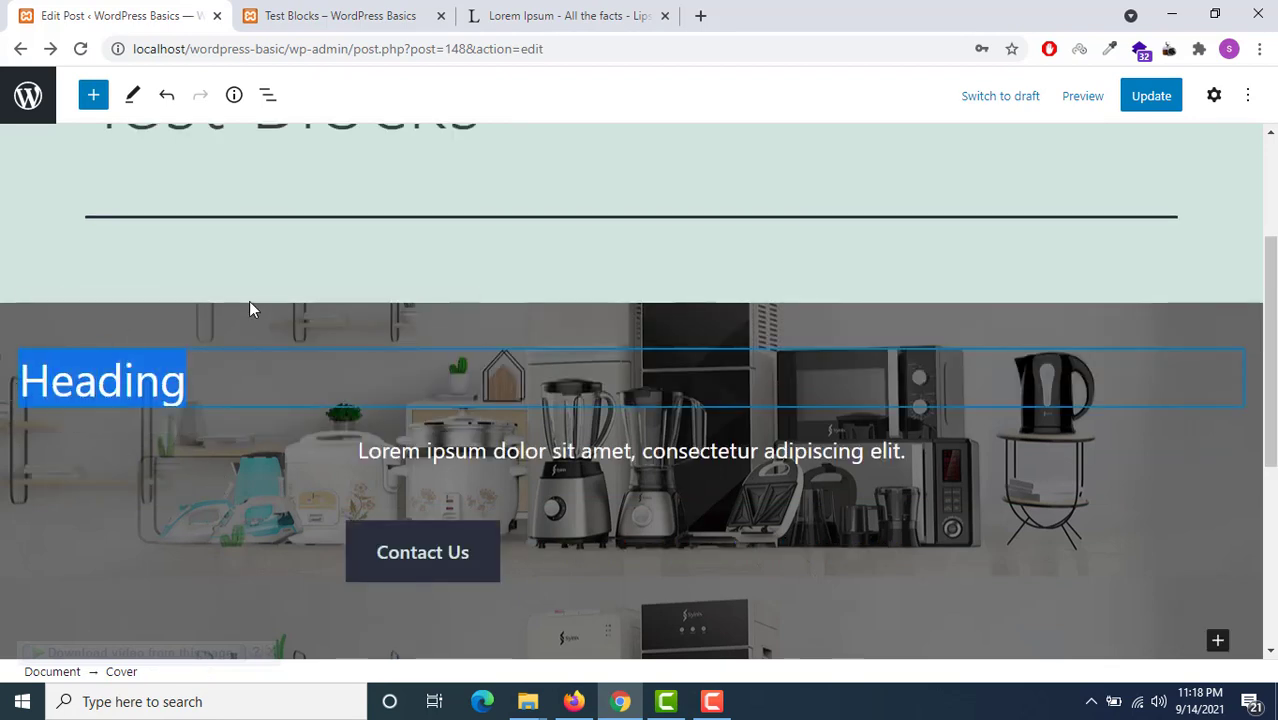
{"action": "left_click", "coordinate": [206, 368]}
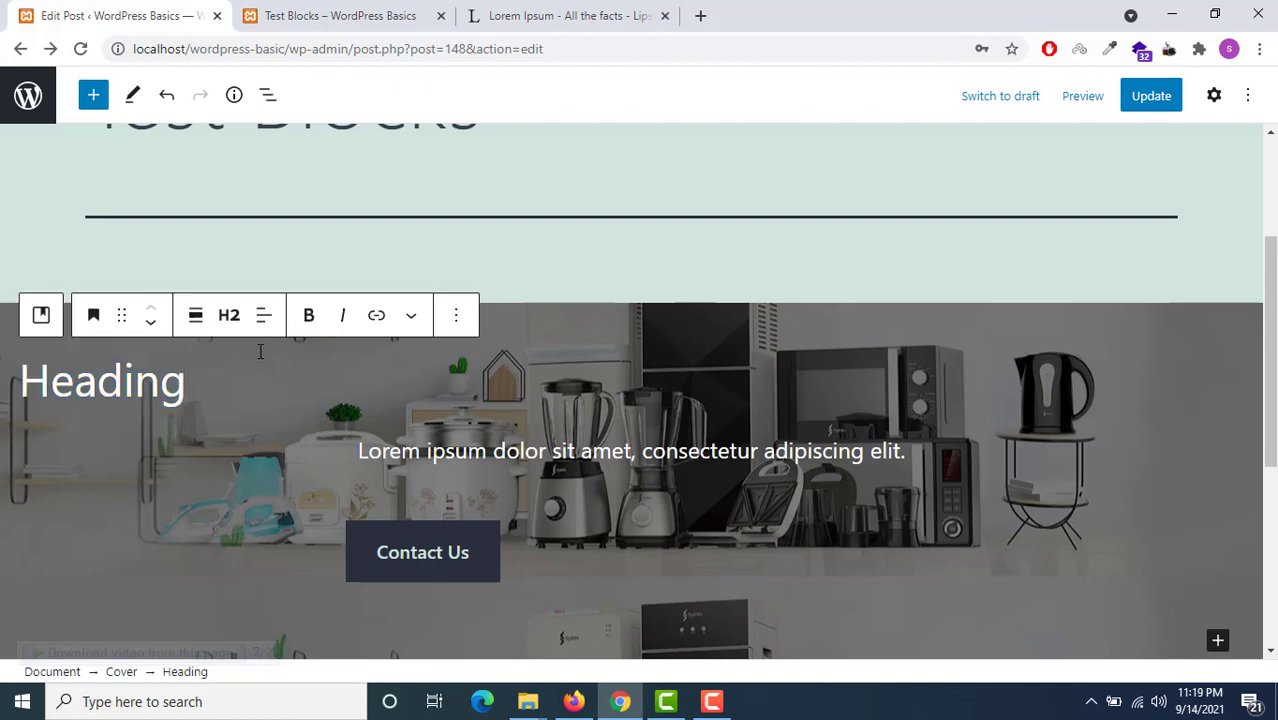
{"action": "left_click", "coordinate": [266, 317]}
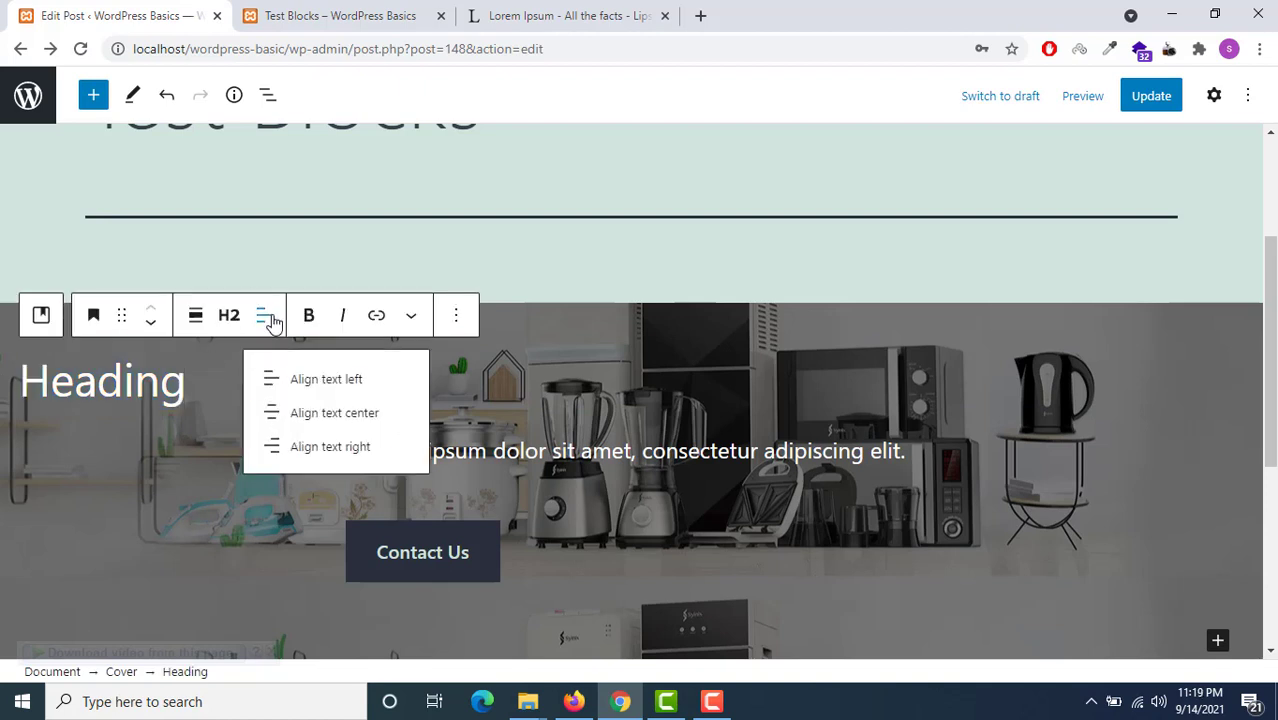
{"action": "left_click", "coordinate": [291, 414]}
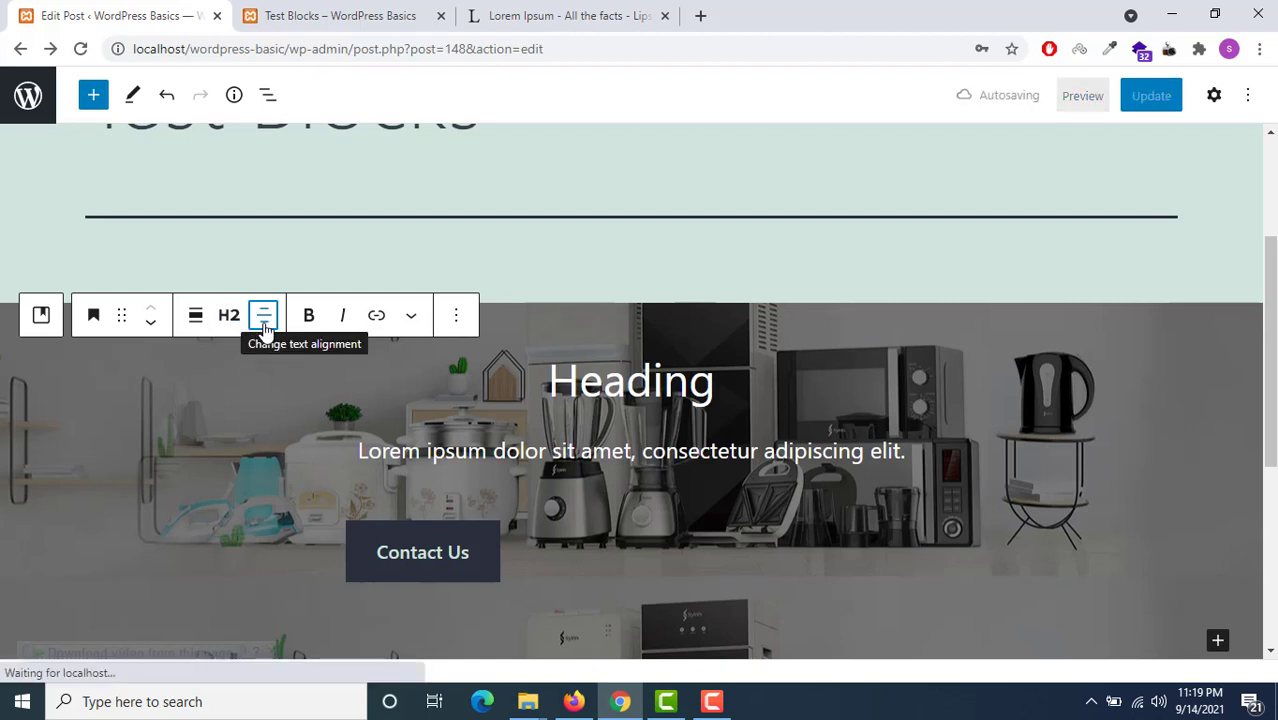
Step: Look at the heading's width options and try left text alignment on it
{"action": "left_click", "coordinate": [385, 446]}
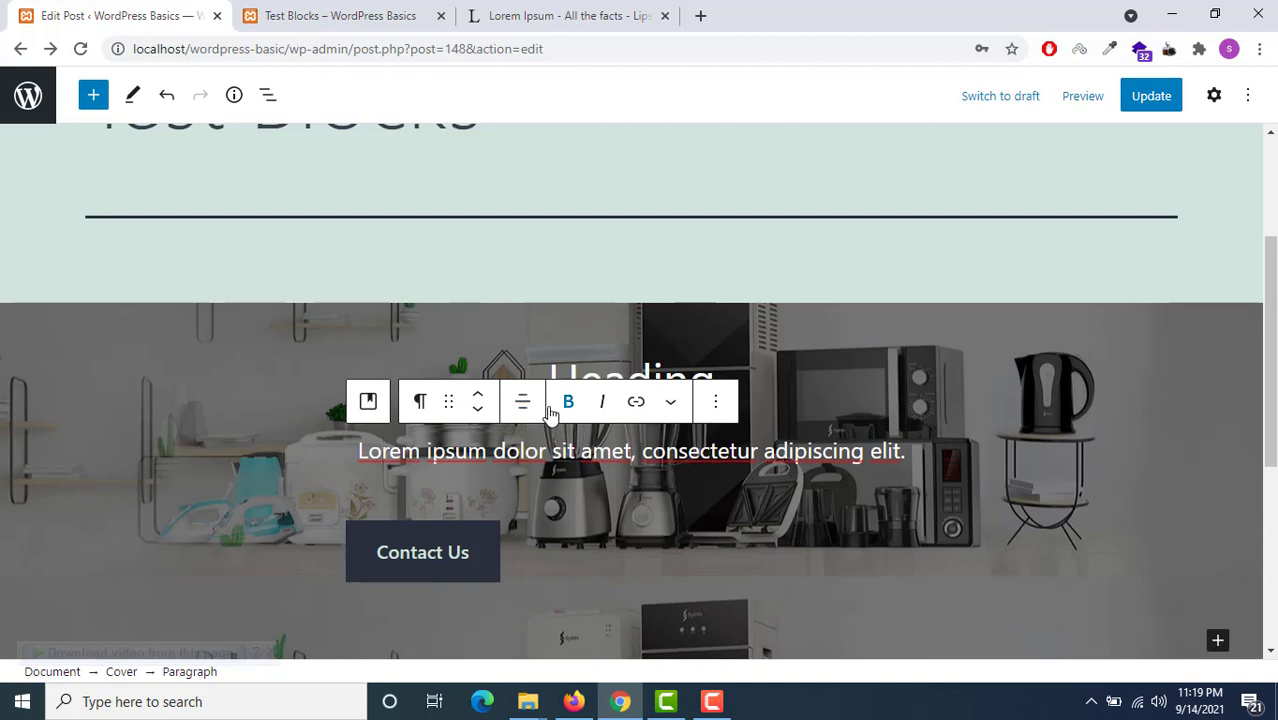
{"action": "left_click", "coordinate": [622, 372]}
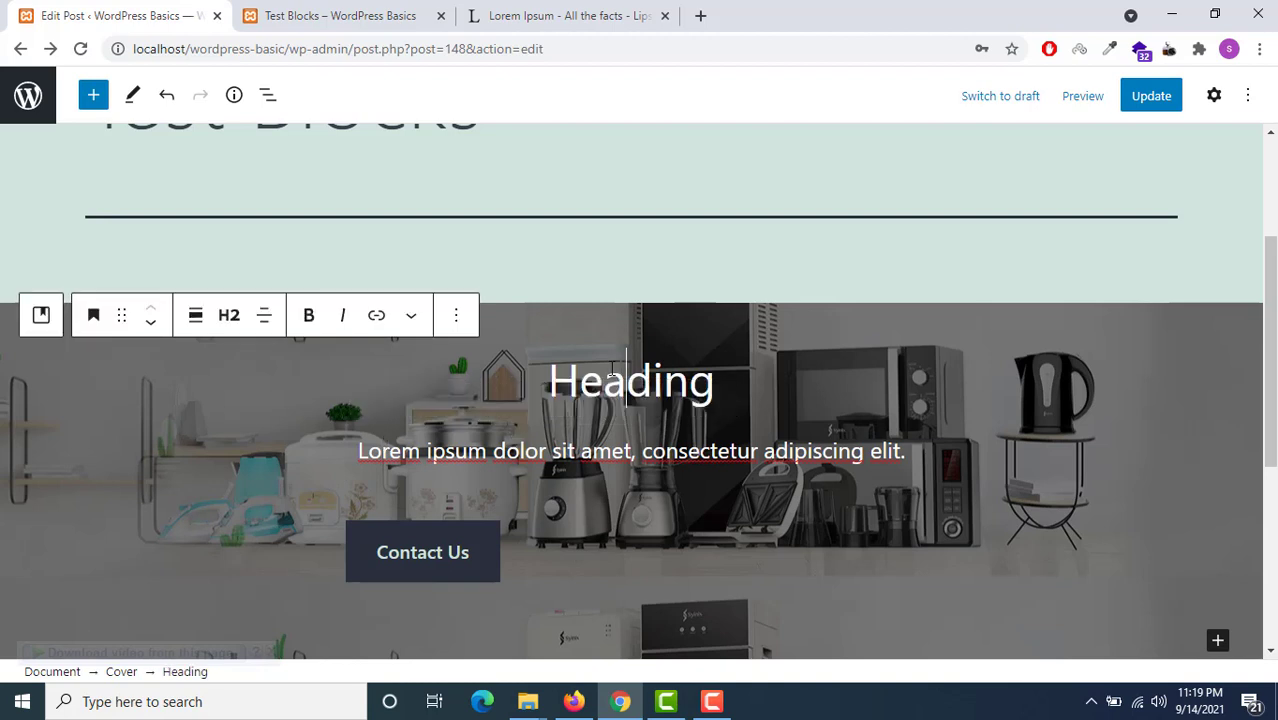
{"action": "left_click", "coordinate": [196, 318]}
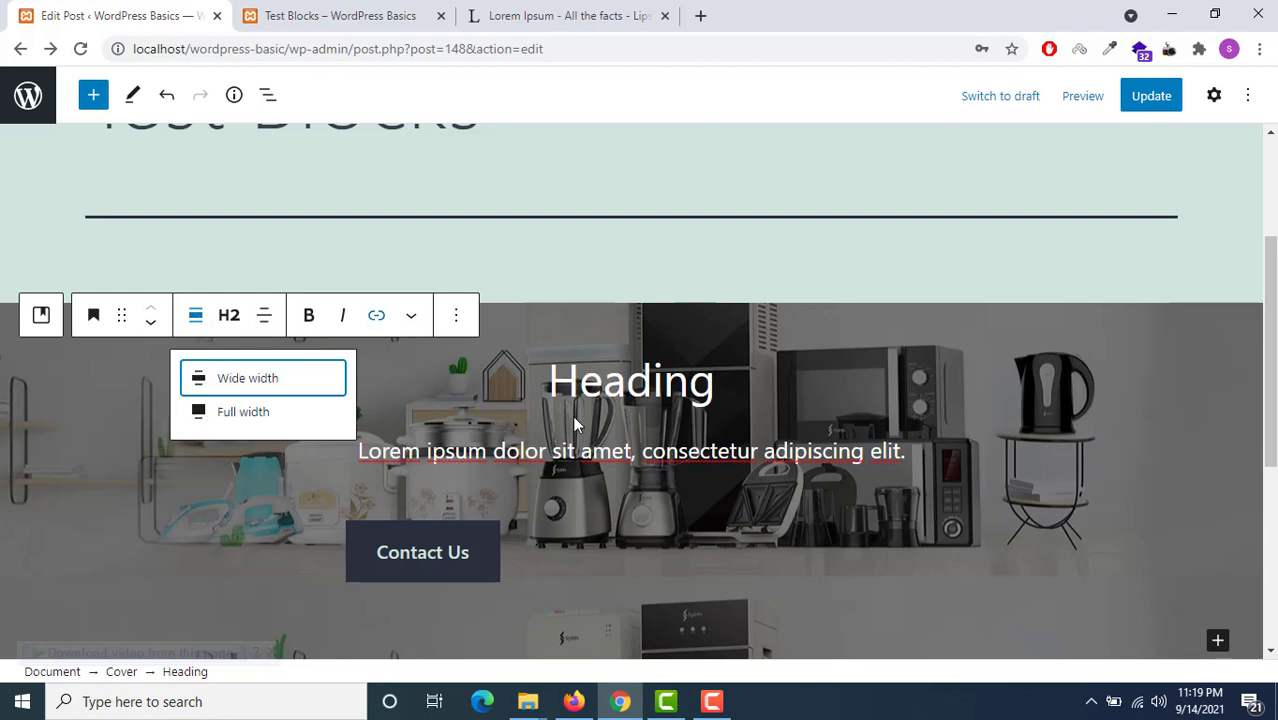
{"action": "left_click", "coordinate": [603, 360]}
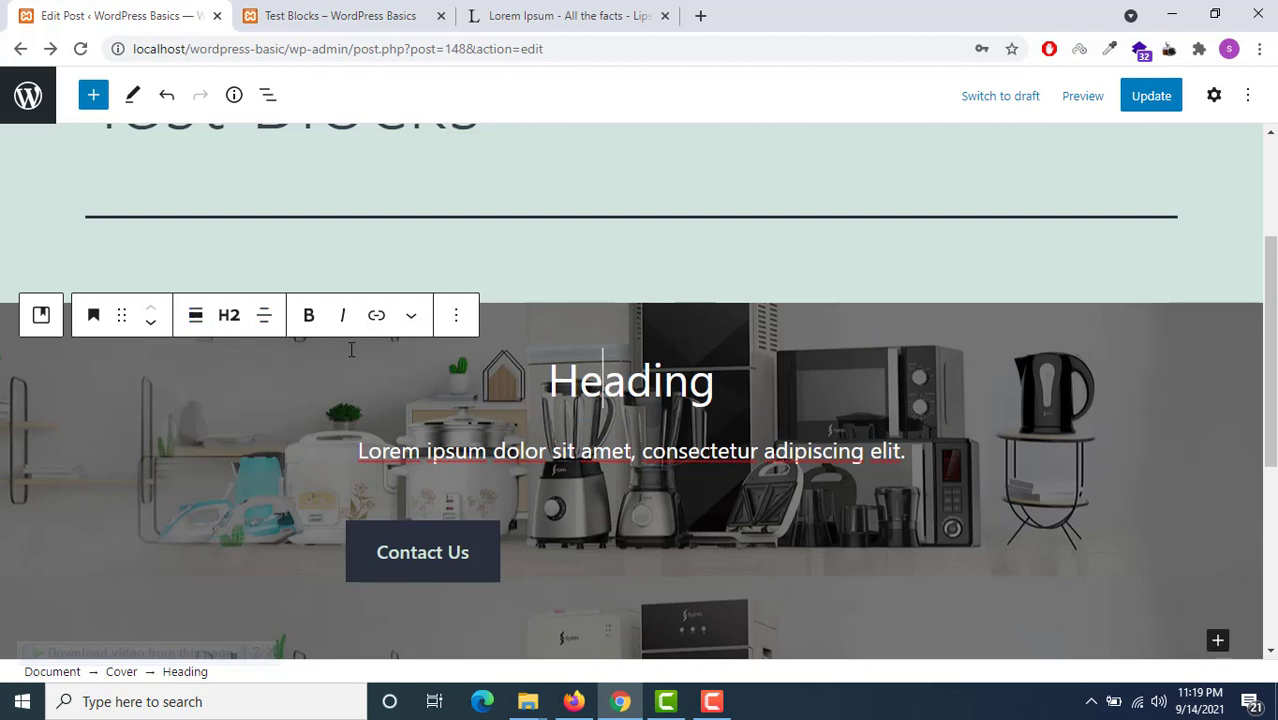
{"action": "left_click", "coordinate": [257, 330]}
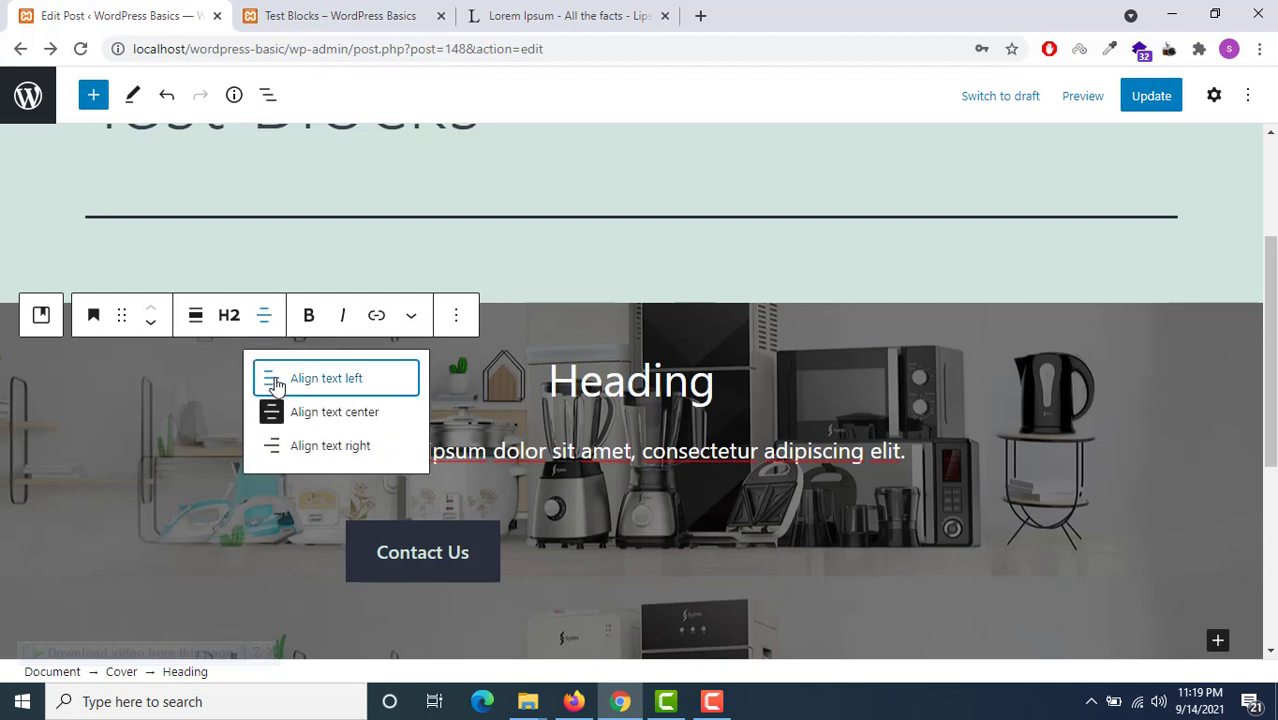
{"action": "left_click", "coordinate": [296, 378]}
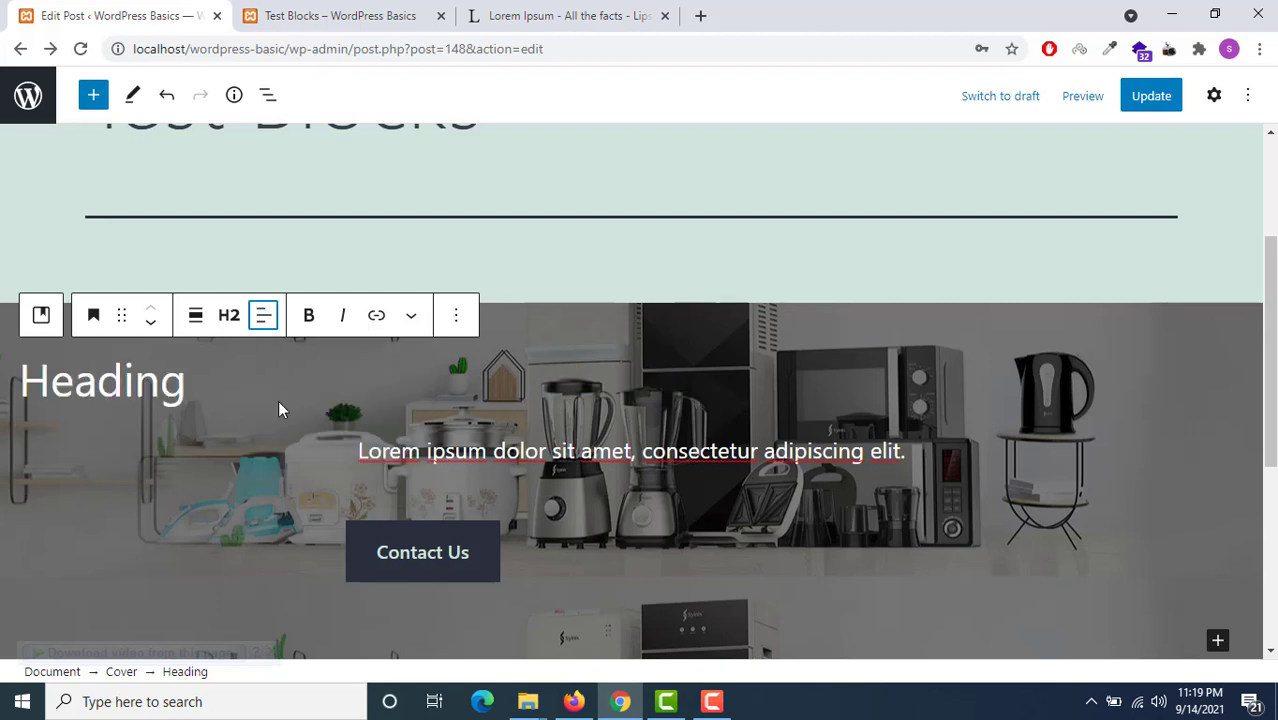
{"action": "left_click", "coordinate": [263, 317]}
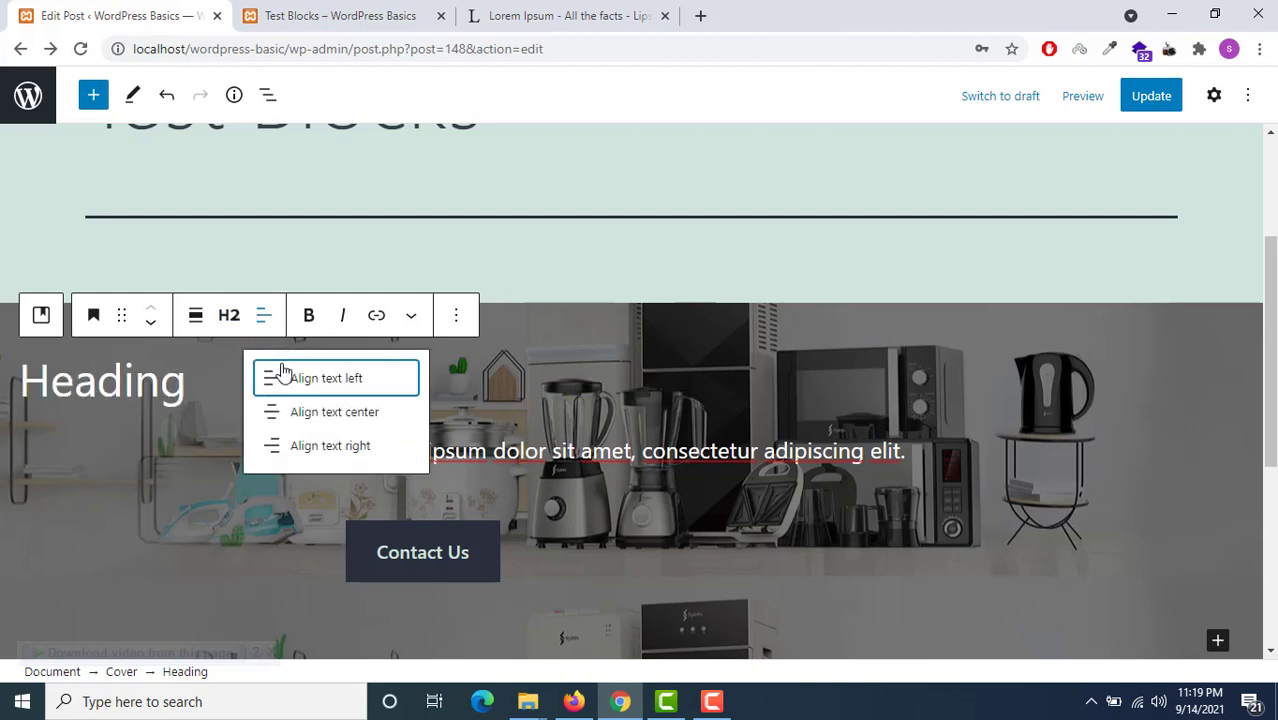
{"action": "left_click", "coordinate": [284, 373]}
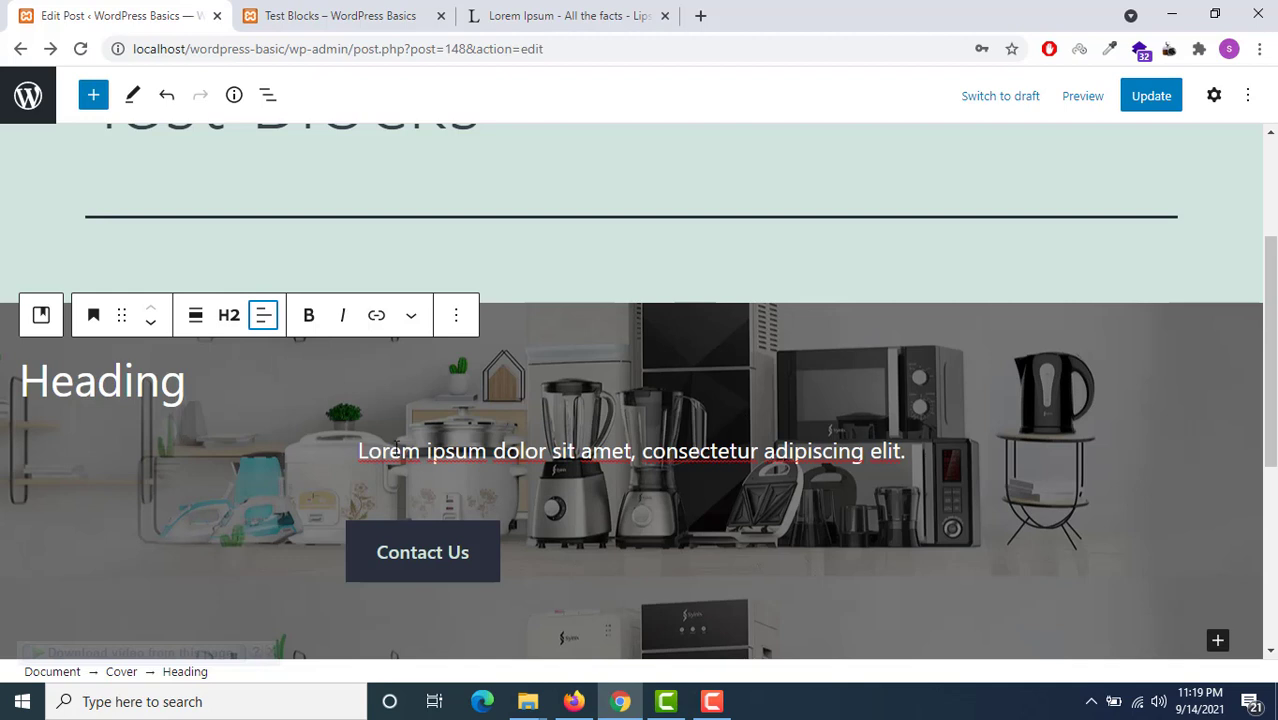
Step: Left-align the Lorem ipsum paragraph inside the cover
{"action": "left_click", "coordinate": [397, 449]}
{"action": "left_click", "coordinate": [522, 406]}
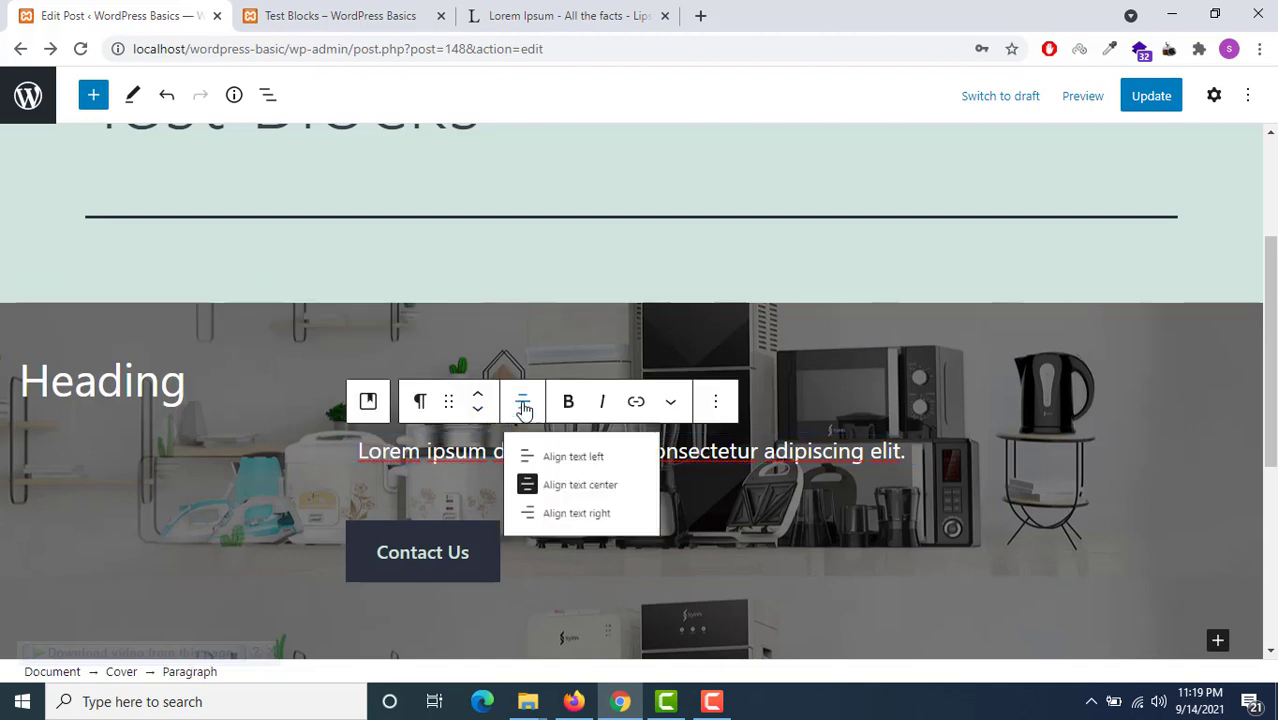
{"action": "left_click", "coordinate": [532, 462]}
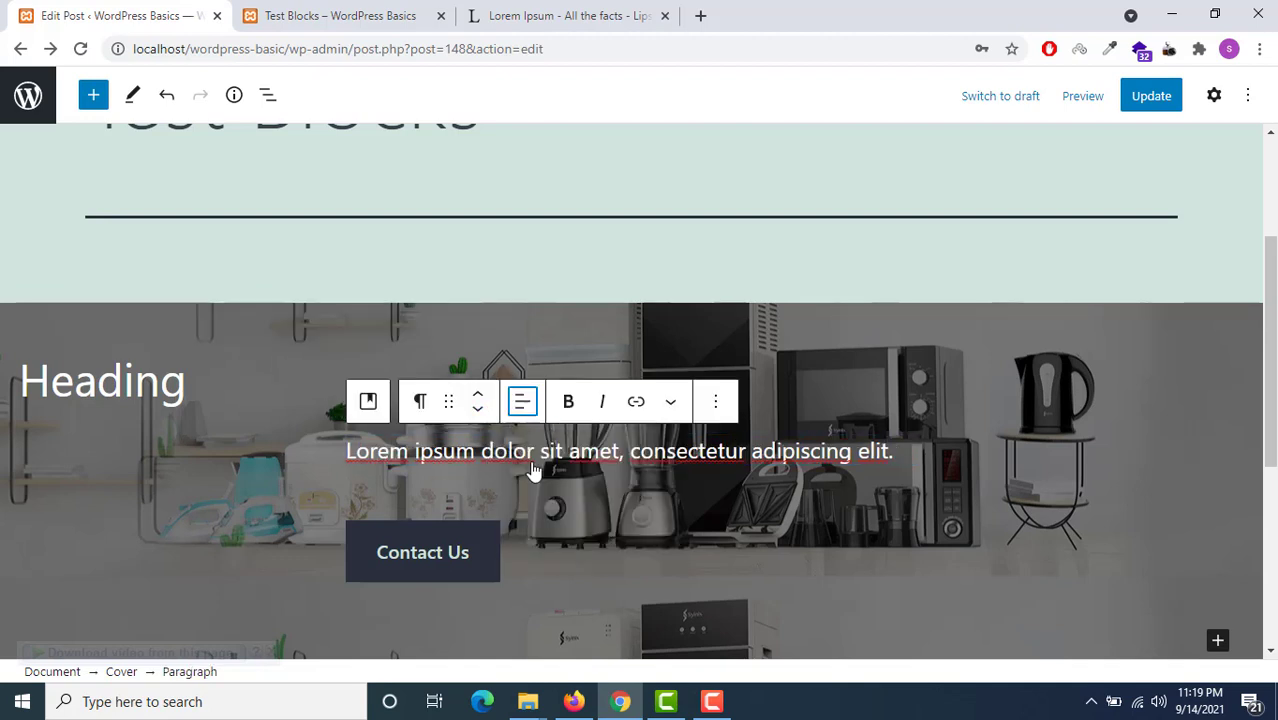
Step: Set the cover heading's text alignment back to center
{"action": "left_click", "coordinate": [93, 393]}
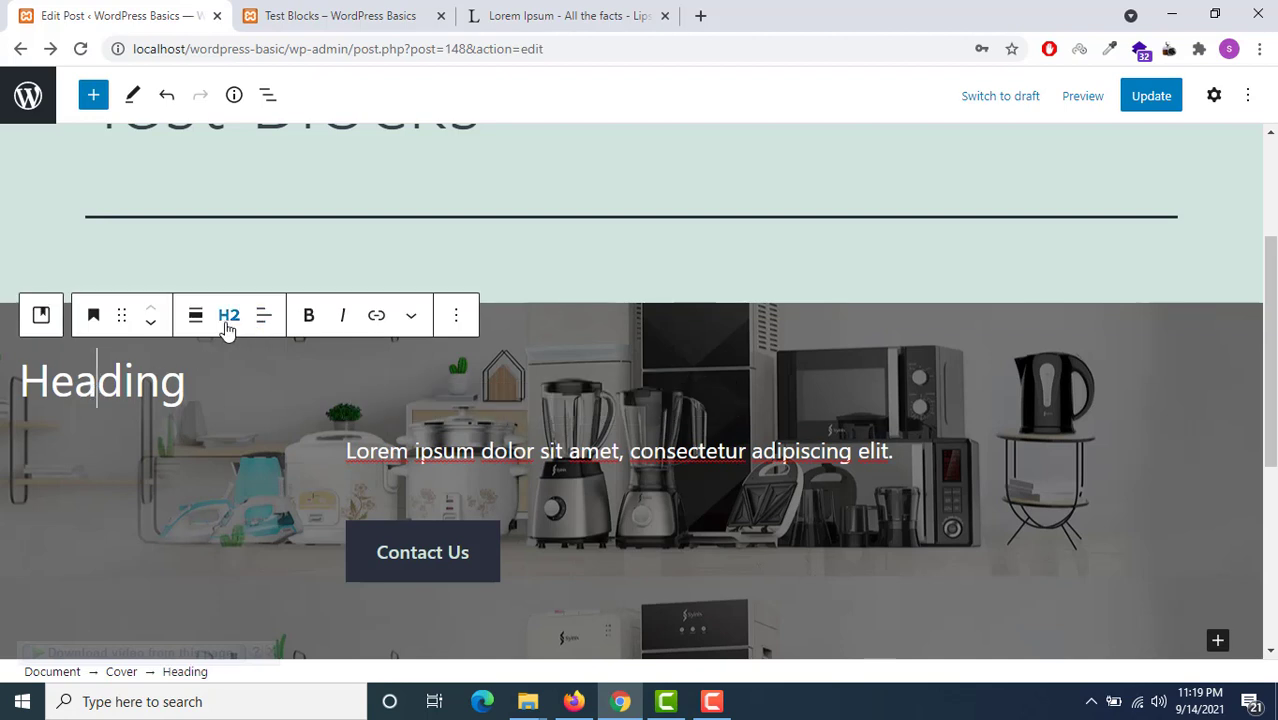
{"action": "left_click", "coordinate": [262, 318]}
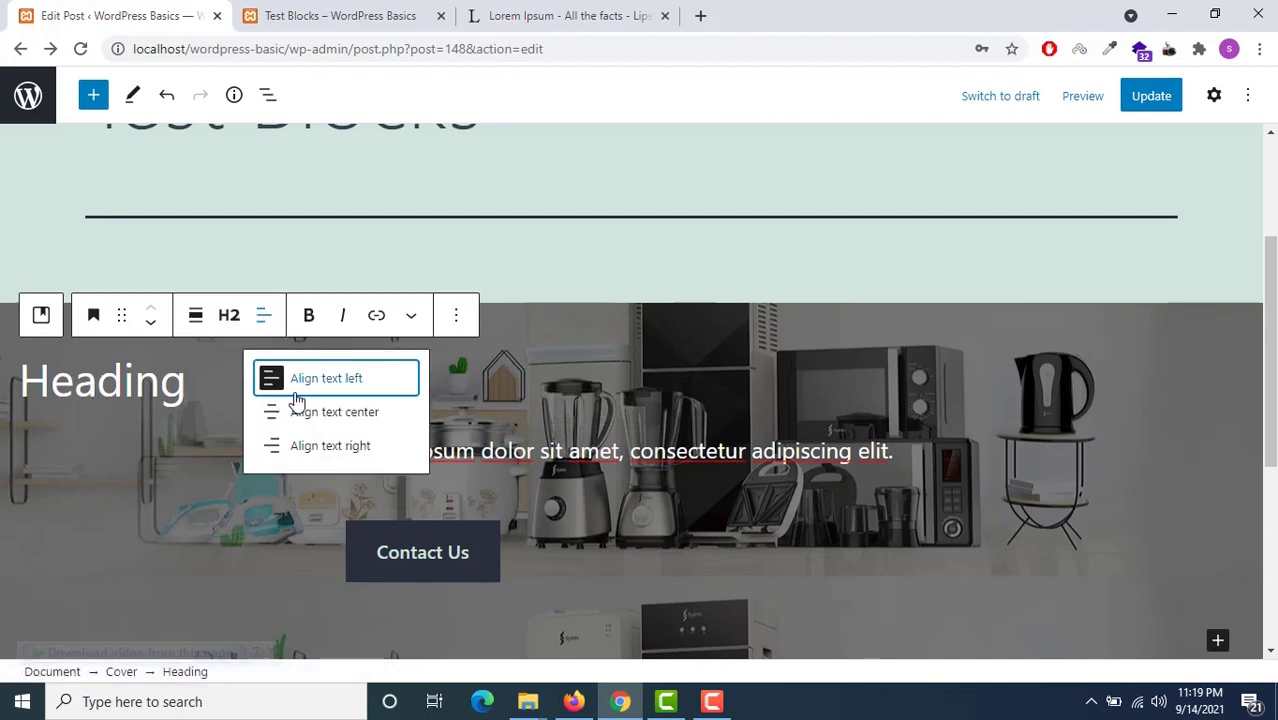
{"action": "left_click", "coordinate": [297, 413]}
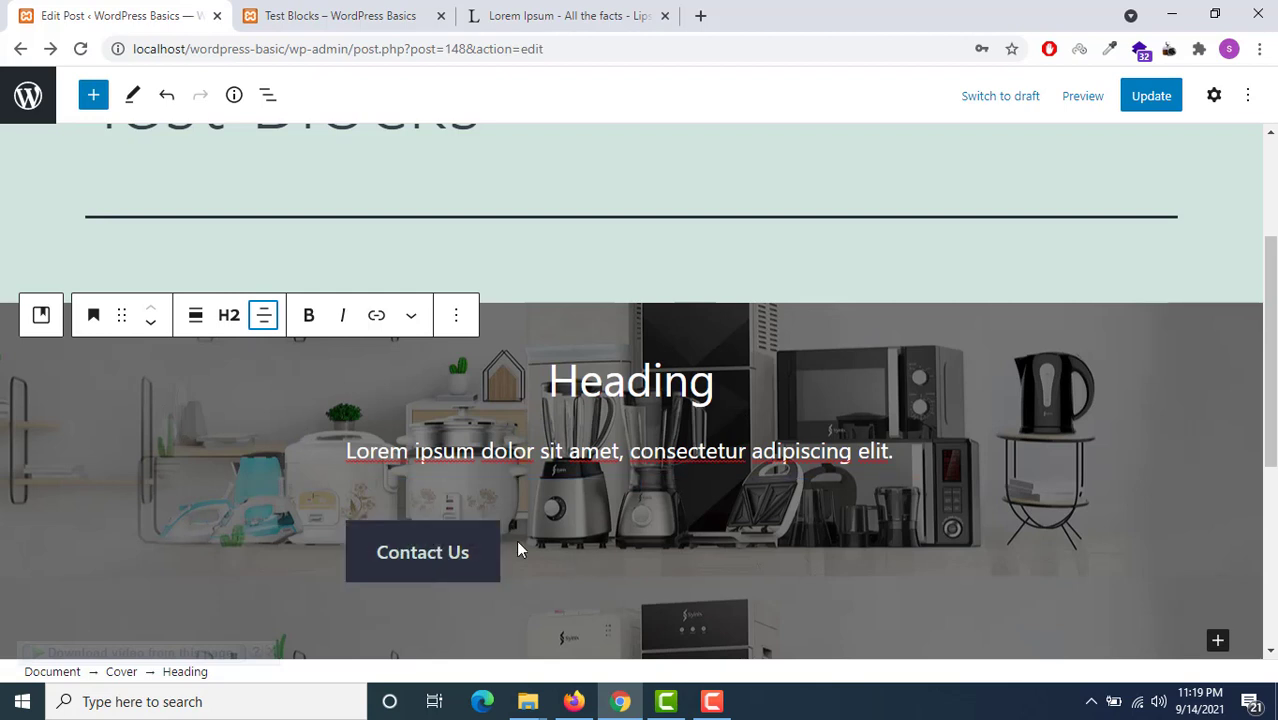
Step: Look through the Buttons block's additional options, width choices and transform choices in the cover
{"action": "left_click", "coordinate": [470, 553]}
{"action": "left_click", "coordinate": [595, 540]}
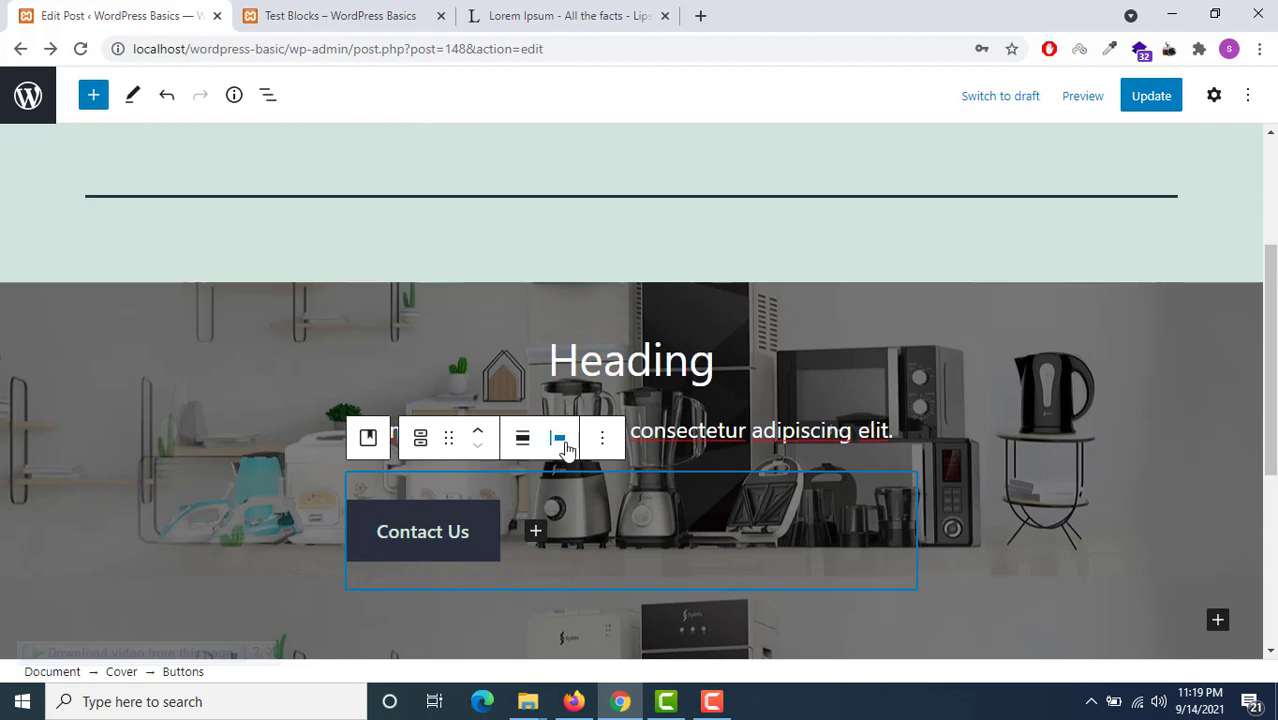
{"action": "left_click", "coordinate": [599, 447]}
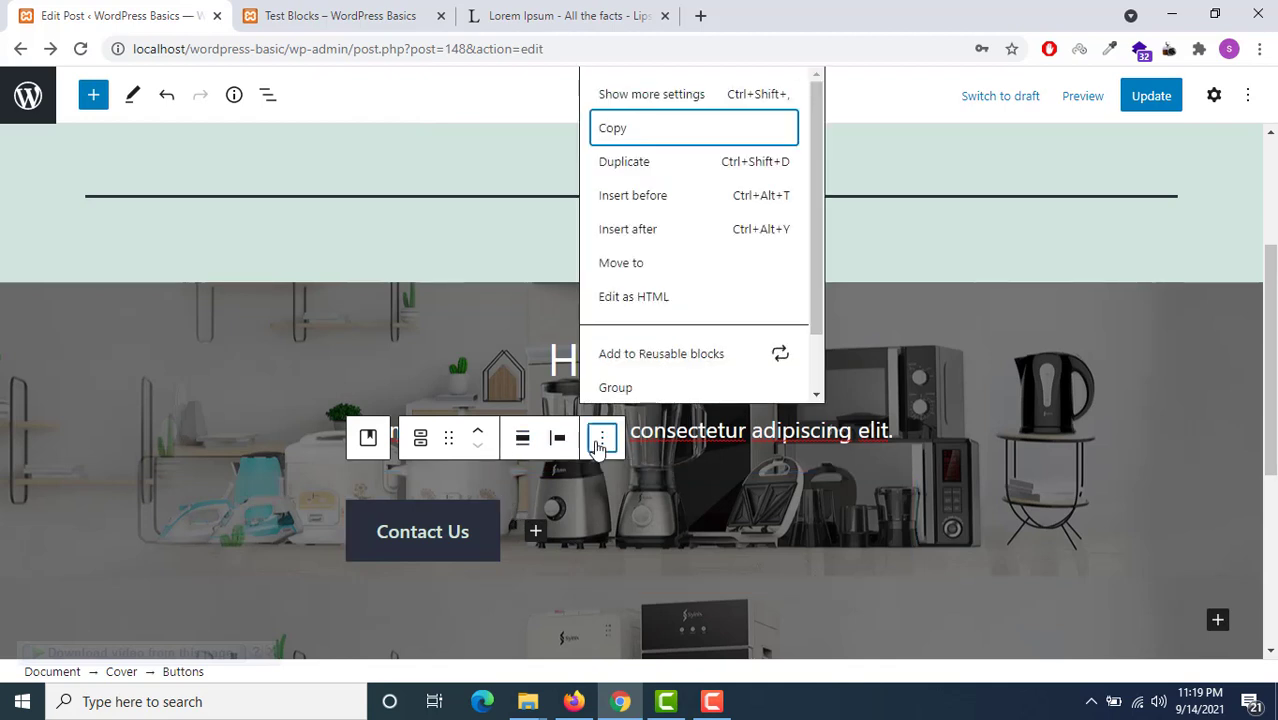
{"action": "left_click", "coordinate": [599, 440]}
{"action": "left_click", "coordinate": [523, 442]}
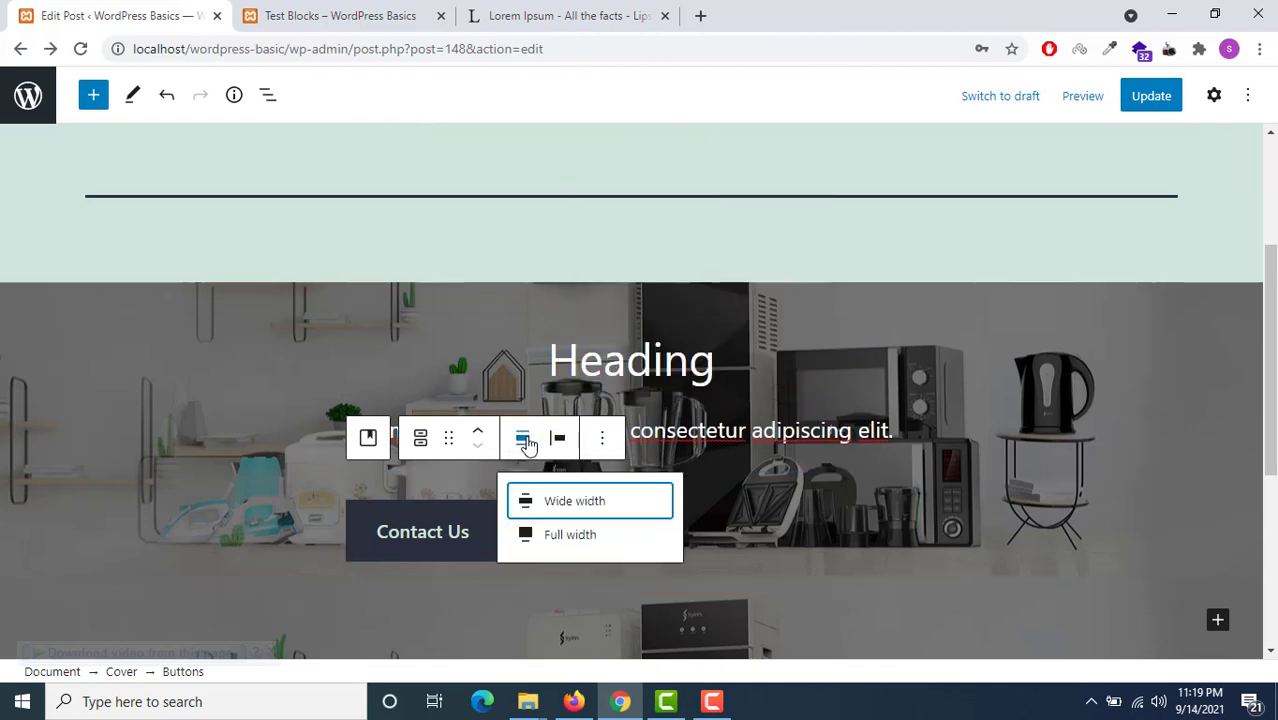
{"action": "left_click", "coordinate": [421, 440]}
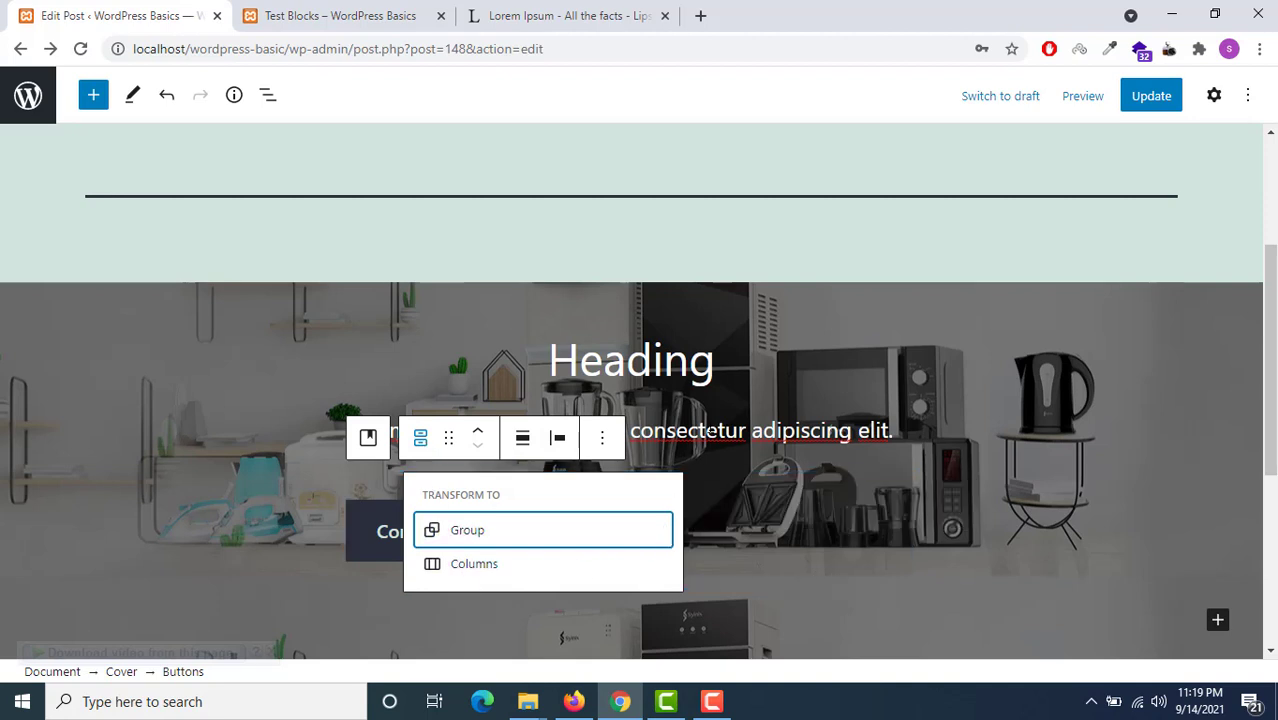
{"action": "left_click", "coordinate": [705, 430]}
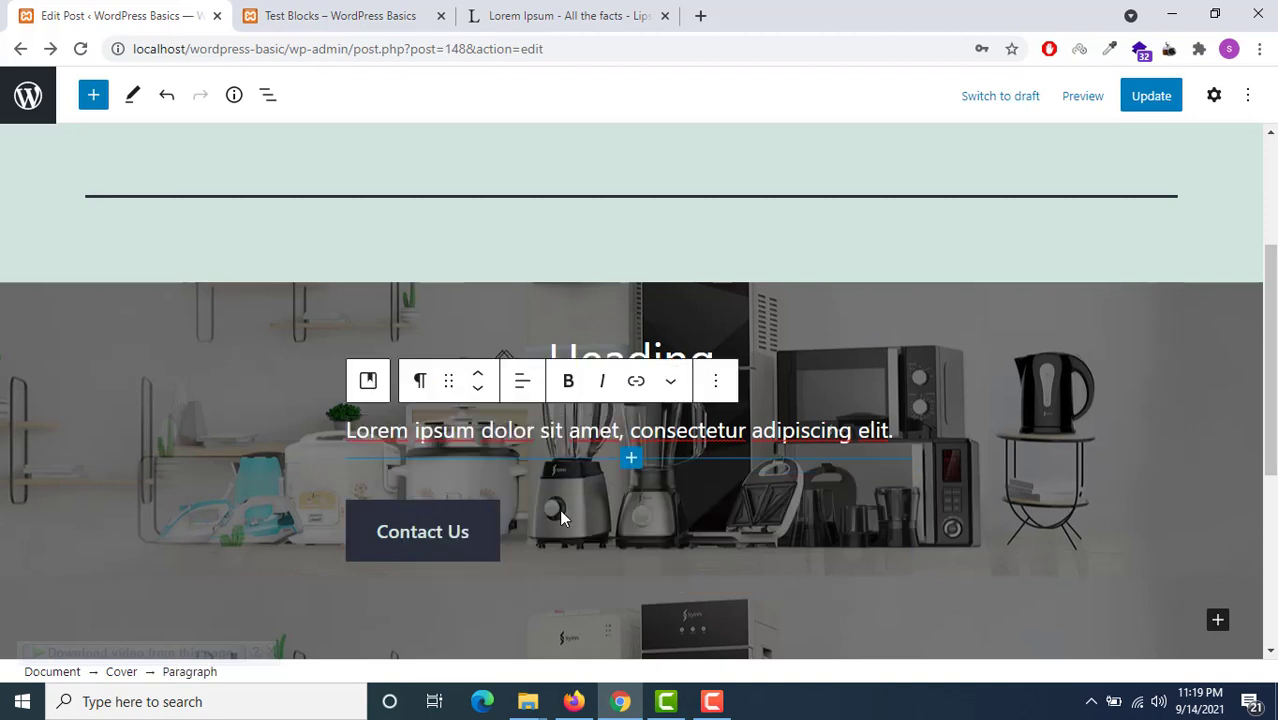
Step: Check the Contact Us button's link settings and update the post
{"action": "left_click", "coordinate": [410, 538]}
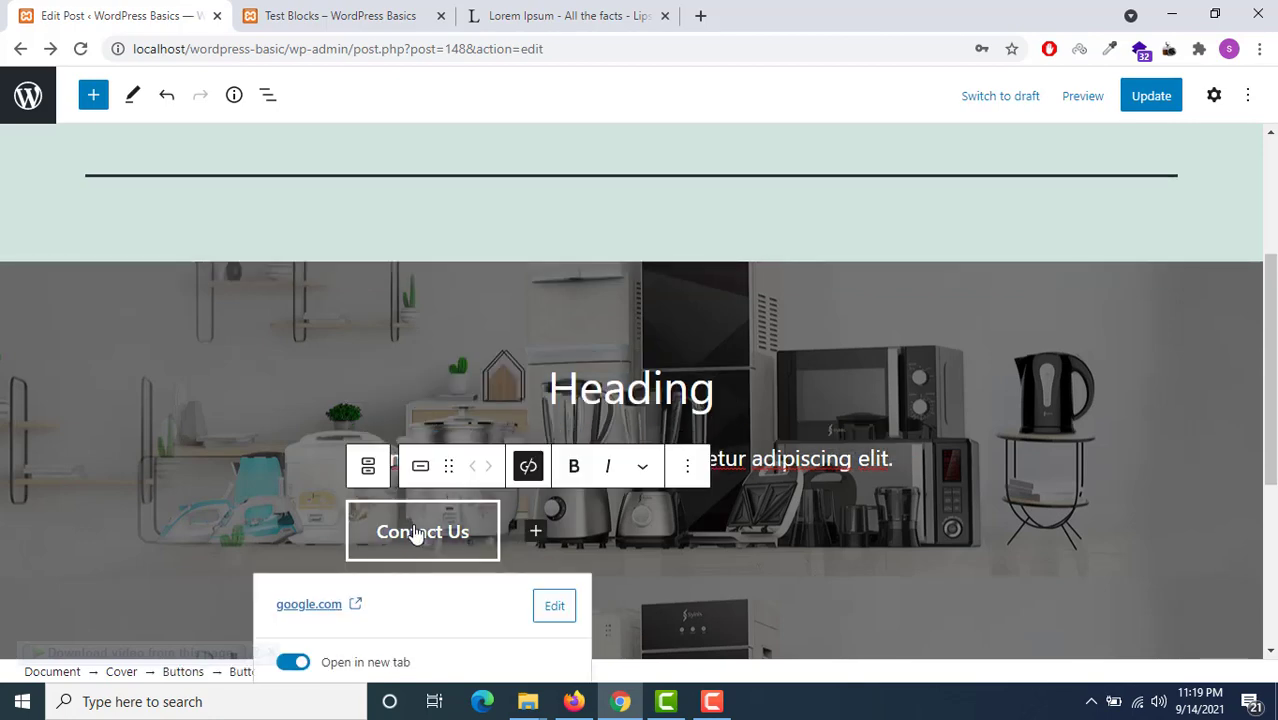
{"action": "scroll", "coordinate": [415, 535], "scroll_direction": "down", "scroll_amount": 3}
{"action": "scroll", "coordinate": [419, 416], "scroll_direction": "up", "scroll_amount": 2}
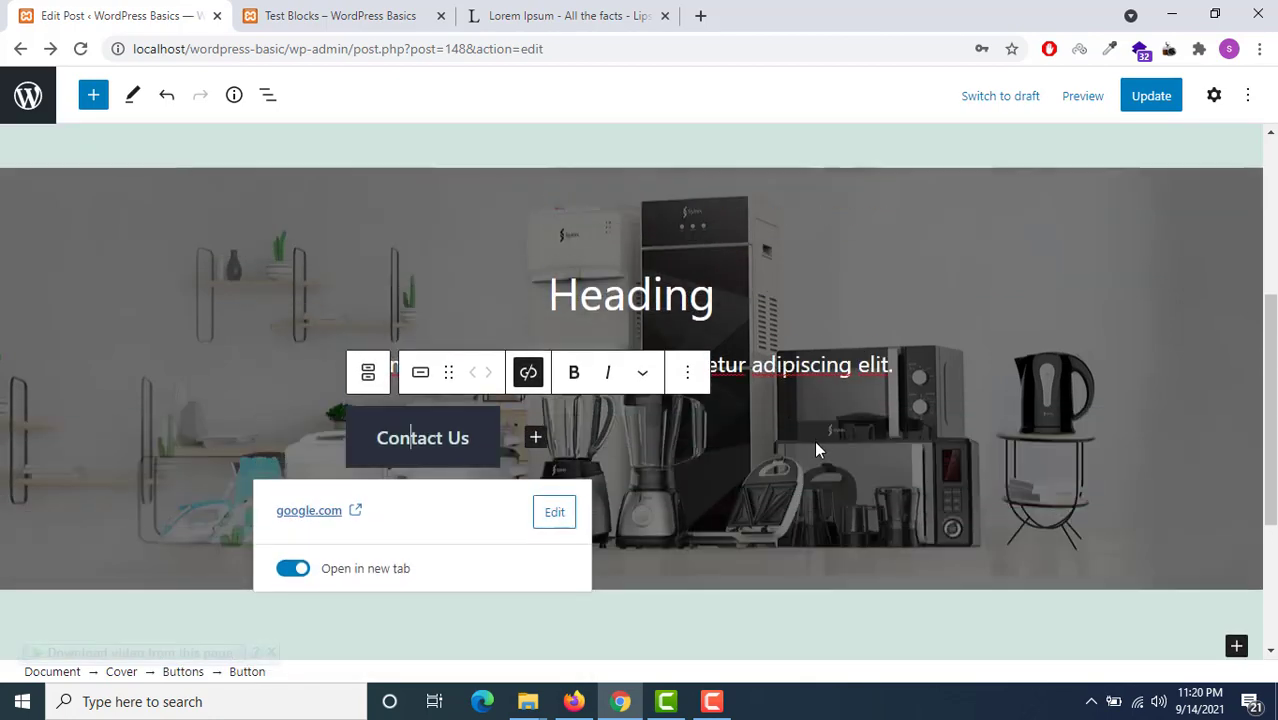
{"action": "left_click", "coordinate": [1157, 94]}
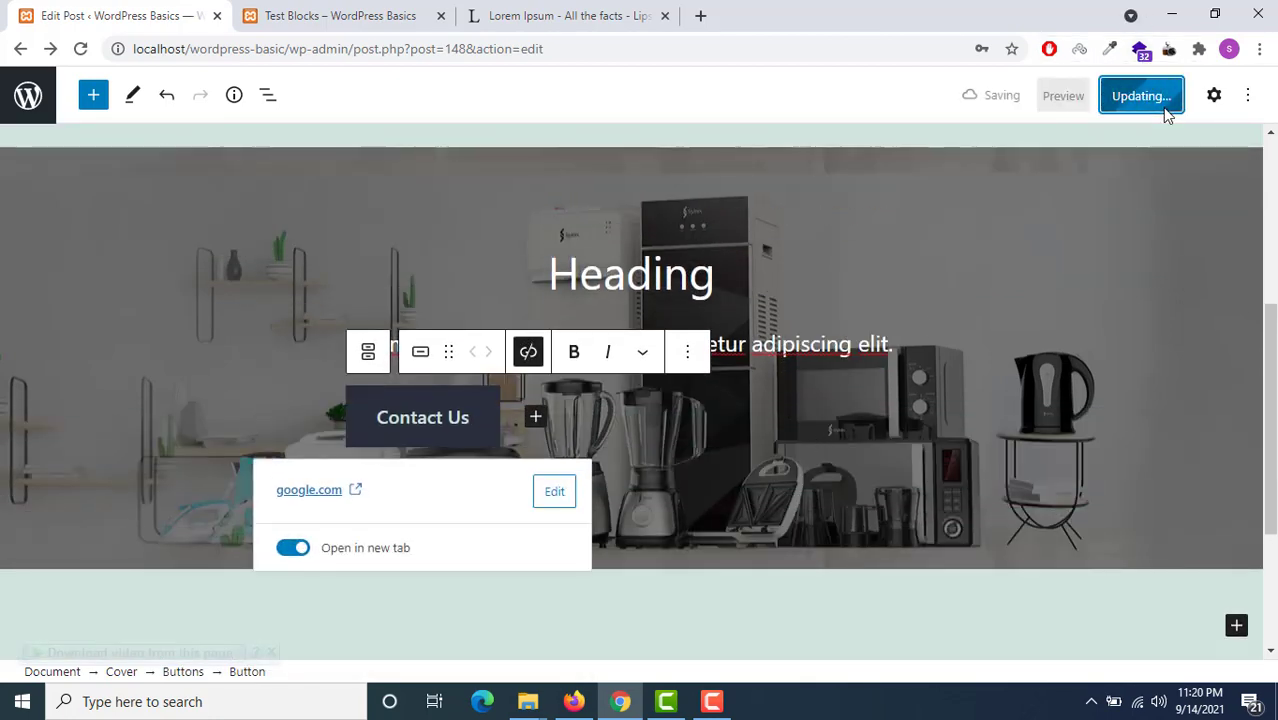
Step: Justify the Contact Us button to the center of its Buttons block and update the post
{"action": "left_click", "coordinate": [878, 247]}
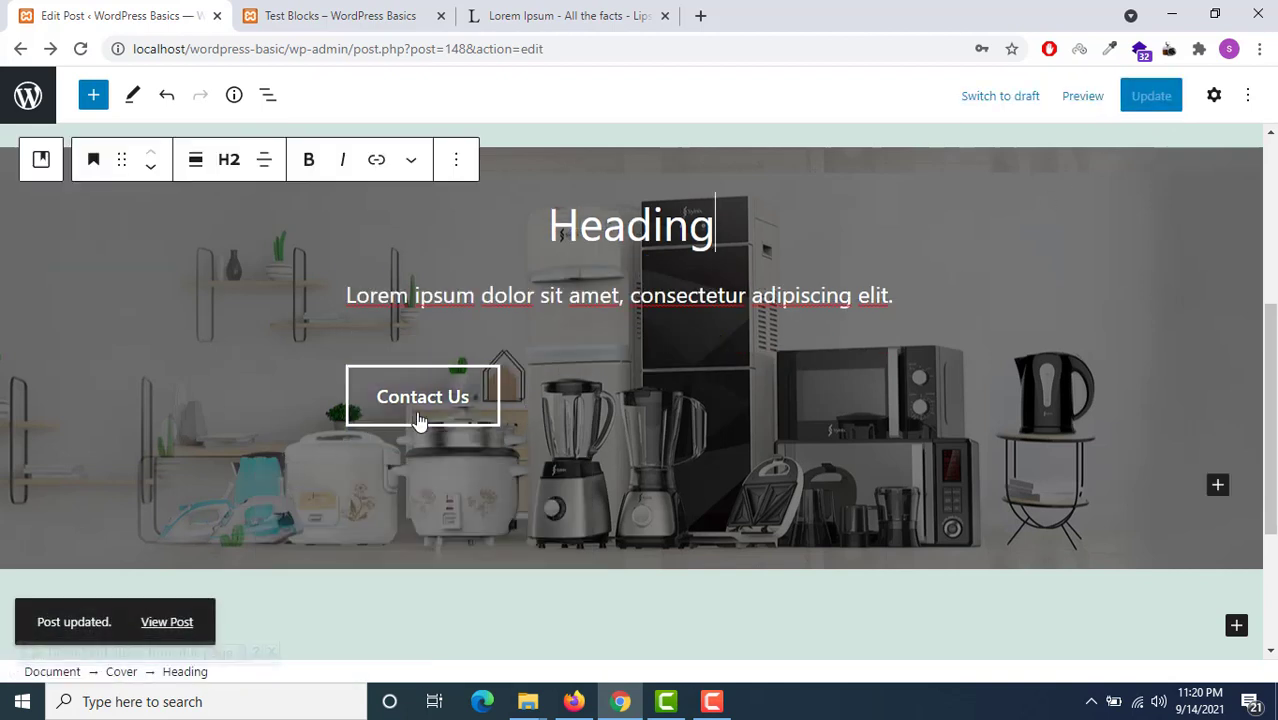
{"action": "left_click", "coordinate": [534, 399]}
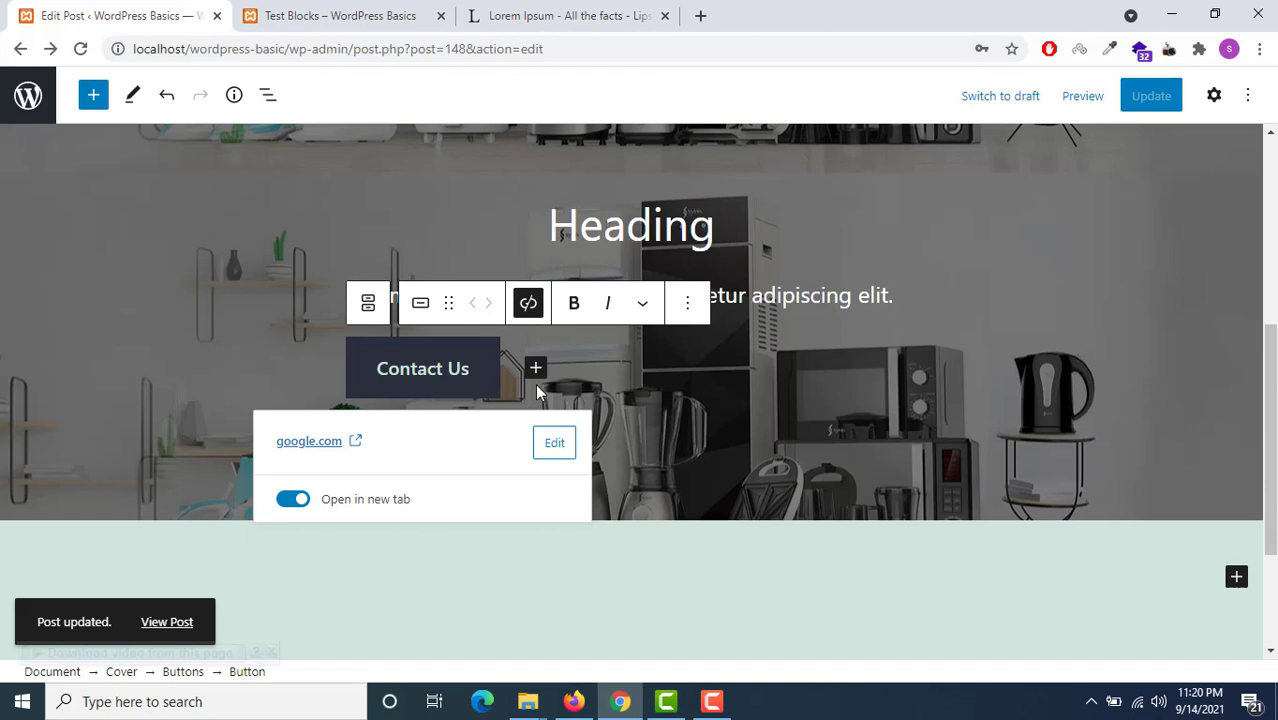
{"action": "left_click", "coordinate": [611, 365]}
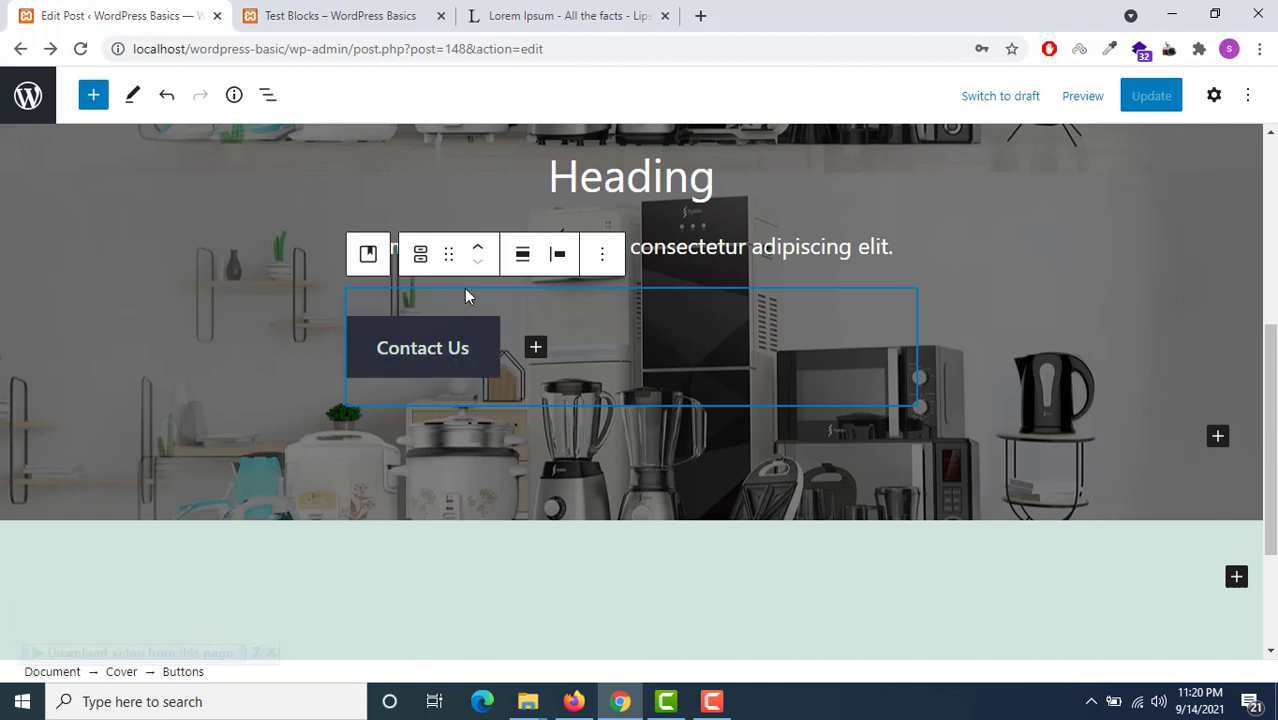
{"action": "left_click", "coordinate": [446, 255]}
{"action": "left_click", "coordinate": [556, 258]}
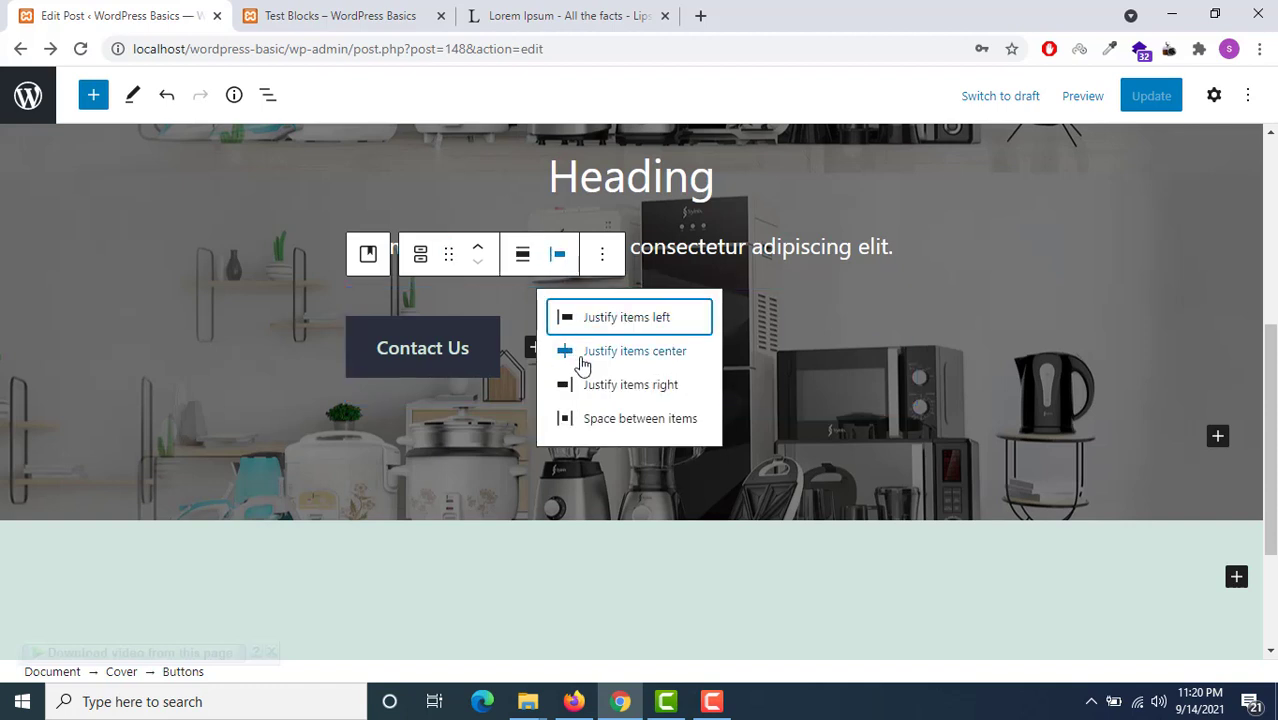
{"action": "left_click", "coordinate": [583, 352]}
{"action": "left_click", "coordinate": [829, 349]}
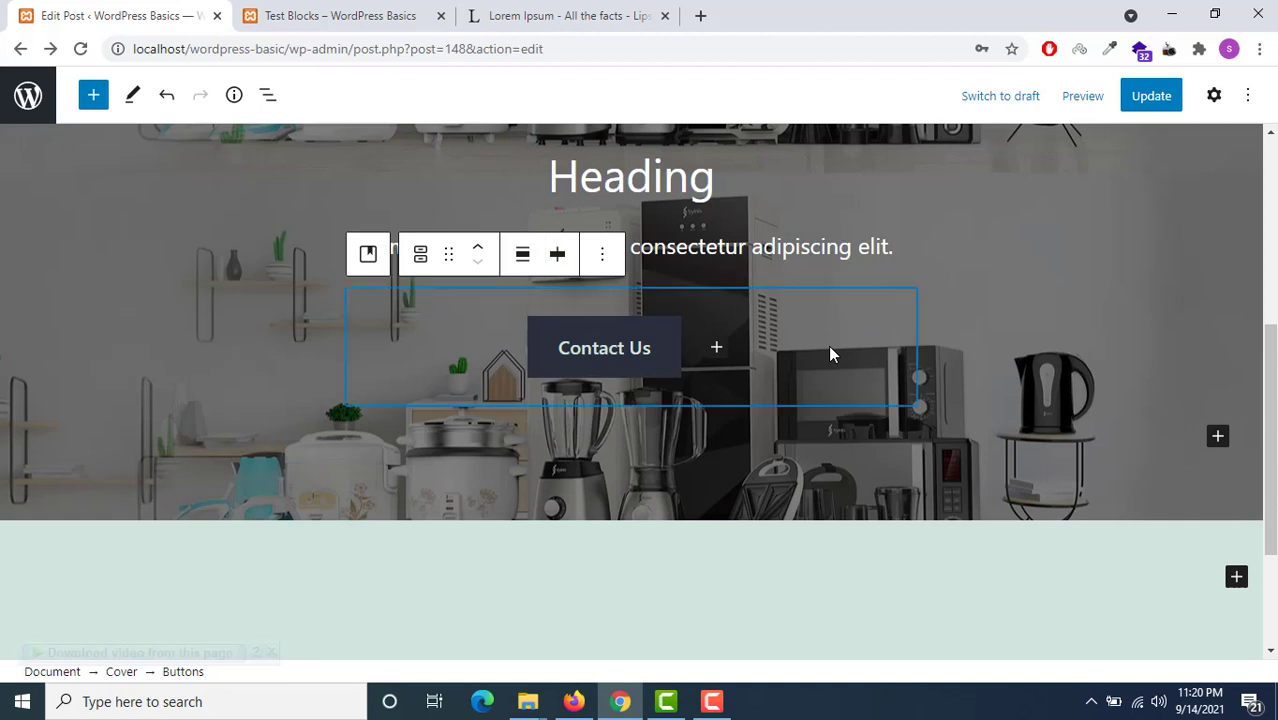
{"action": "left_click", "coordinate": [1150, 100]}
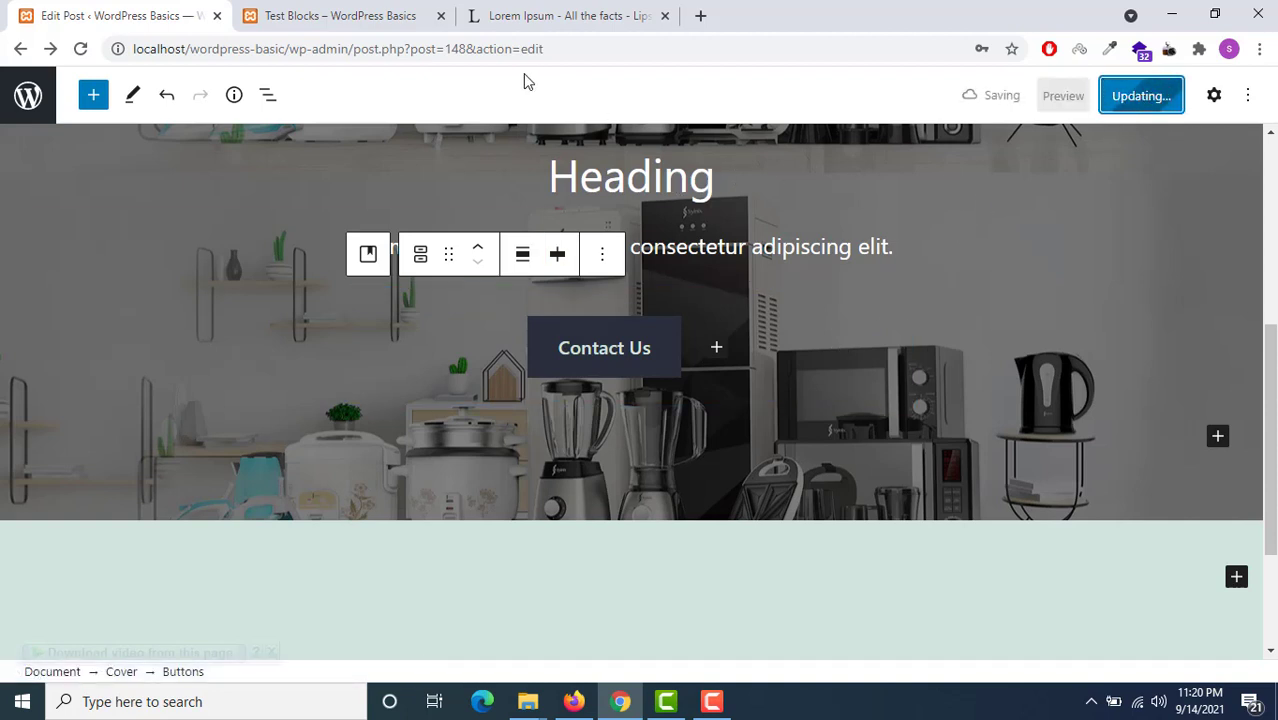
Step: Reload the published Test Blocks page and examine the cover's content alignment and how its background behaves during scrolling
{"action": "left_click", "coordinate": [340, 16]}
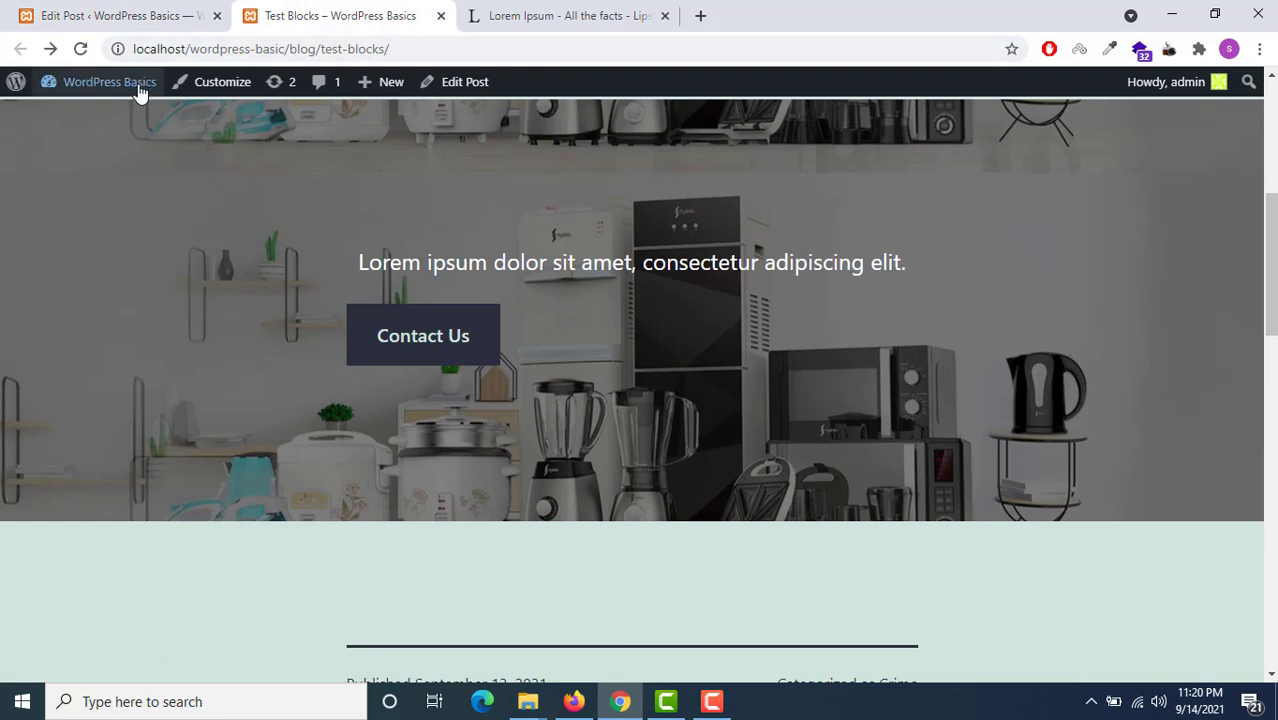
{"action": "left_click", "coordinate": [93, 61]}
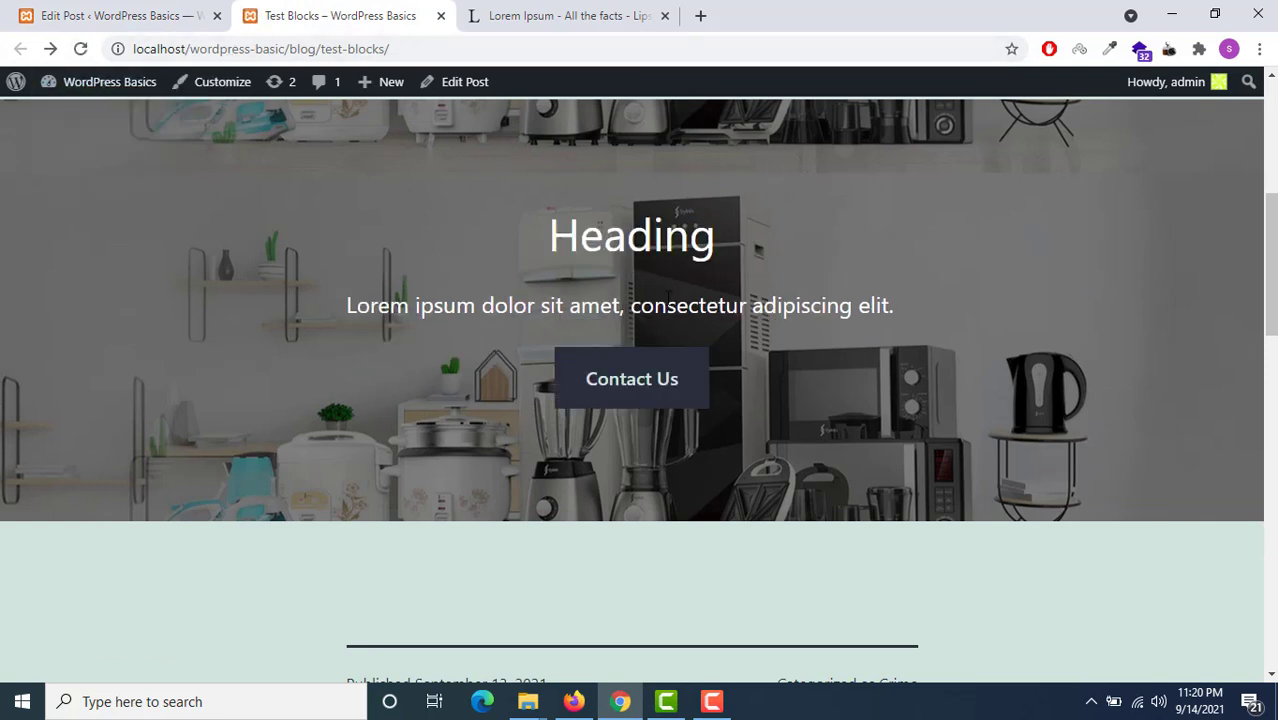
{"action": "scroll", "coordinate": [668, 297], "scroll_direction": "up", "scroll_amount": 2}
{"action": "scroll", "coordinate": [666, 298], "scroll_direction": "down", "scroll_amount": 5}
{"action": "scroll", "coordinate": [666, 298], "scroll_direction": "up", "scroll_amount": 2}
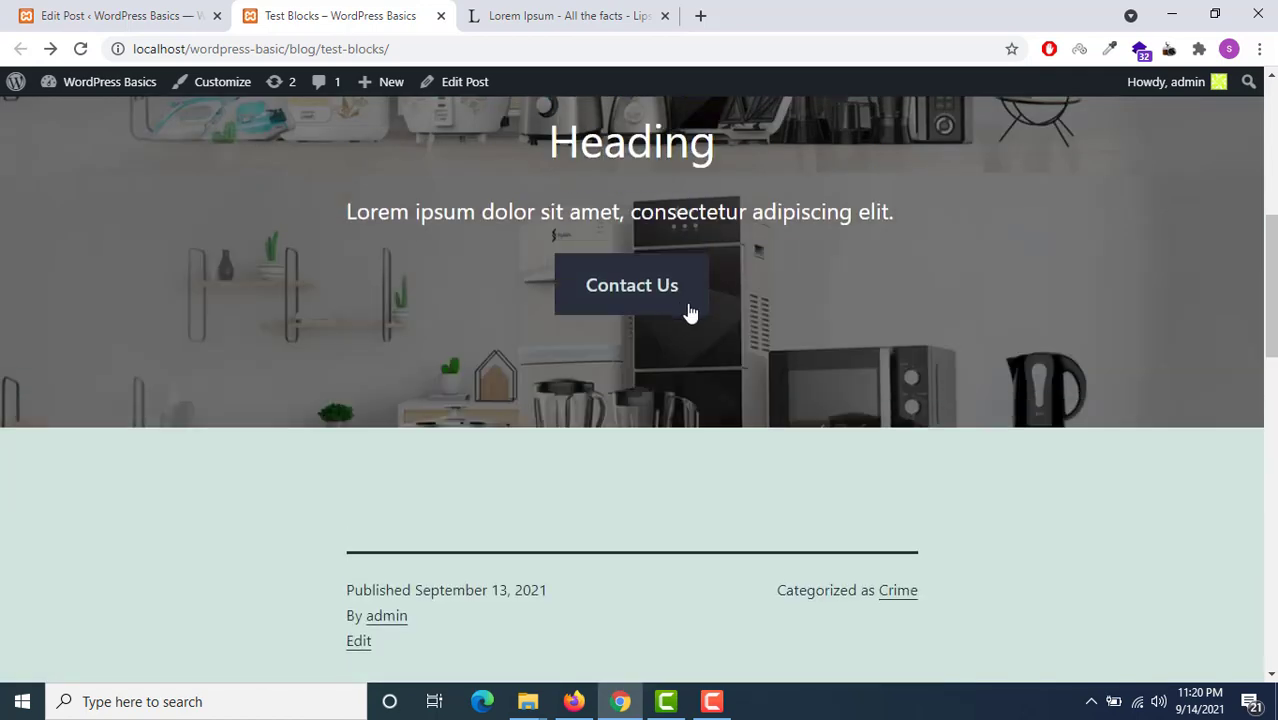
{"action": "scroll", "coordinate": [690, 313], "scroll_direction": "up", "scroll_amount": 4}
{"action": "scroll", "coordinate": [690, 313], "scroll_direction": "down", "scroll_amount": 7}
{"action": "scroll", "coordinate": [690, 313], "scroll_direction": "up", "scroll_amount": 3}
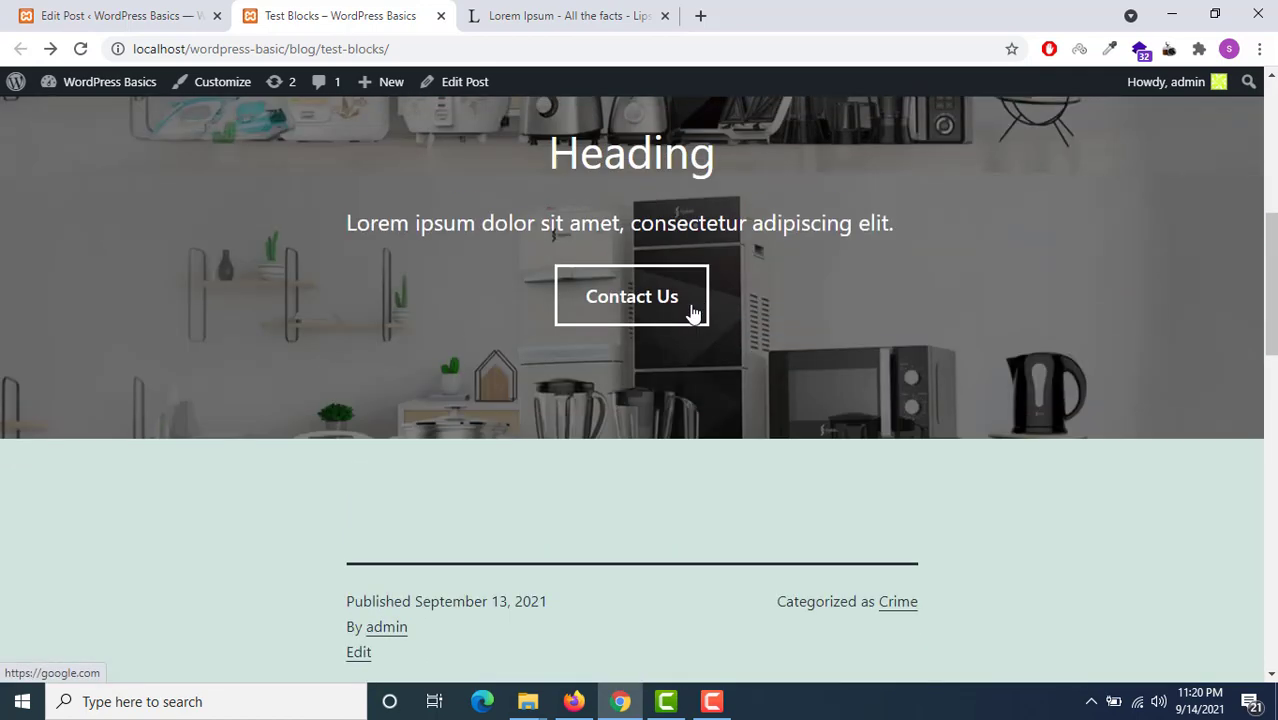
{"action": "scroll", "coordinate": [690, 313], "scroll_direction": "up", "scroll_amount": 4}
{"action": "scroll", "coordinate": [690, 313], "scroll_direction": "down", "scroll_amount": 6}
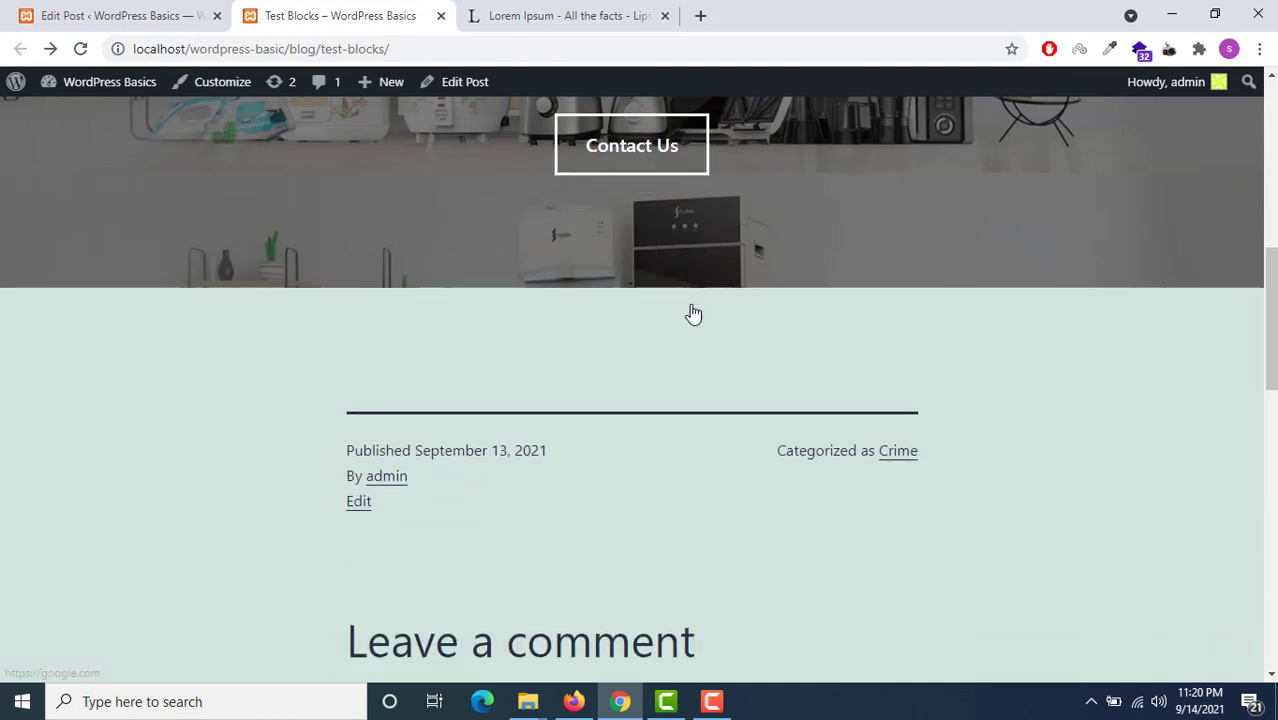
{"action": "scroll", "coordinate": [700, 313], "scroll_direction": "up", "scroll_amount": 4}
{"action": "scroll", "coordinate": [958, 355], "scroll_direction": "down", "scroll_amount": 2}
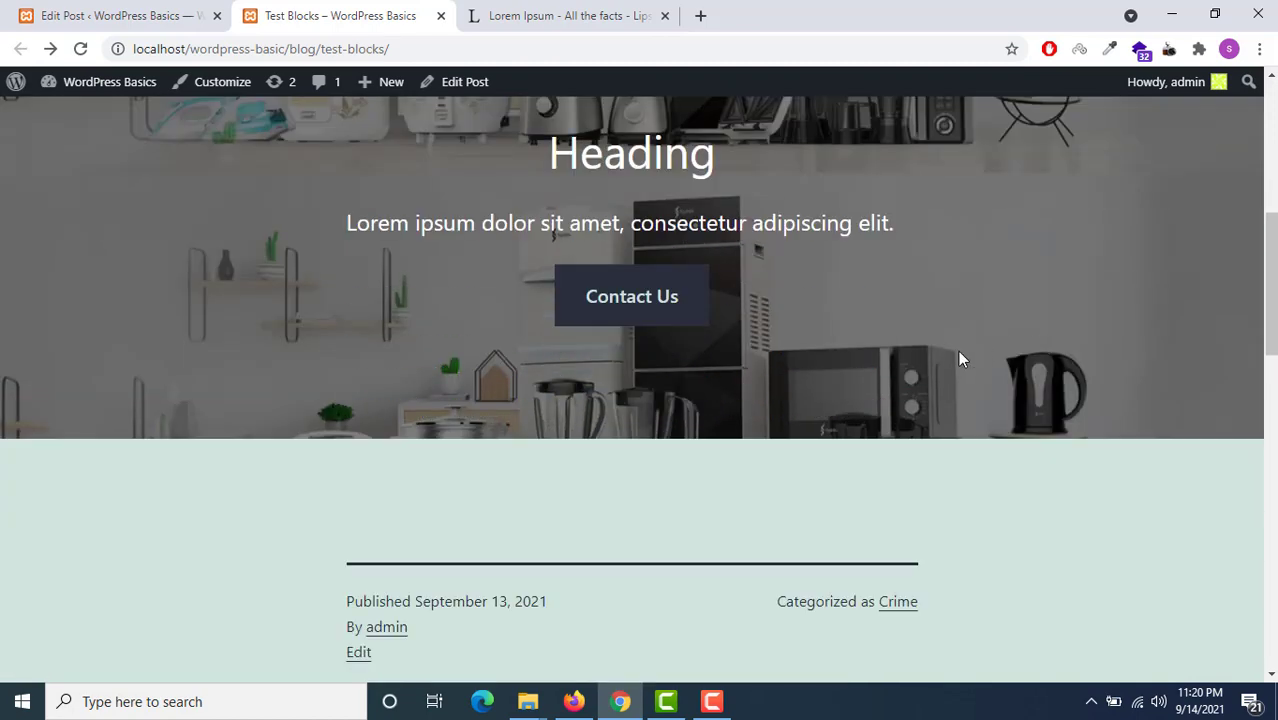
{"action": "scroll", "coordinate": [958, 358], "scroll_direction": "down", "scroll_amount": 6}
{"action": "scroll", "coordinate": [957, 357], "scroll_direction": "up", "scroll_amount": 11}
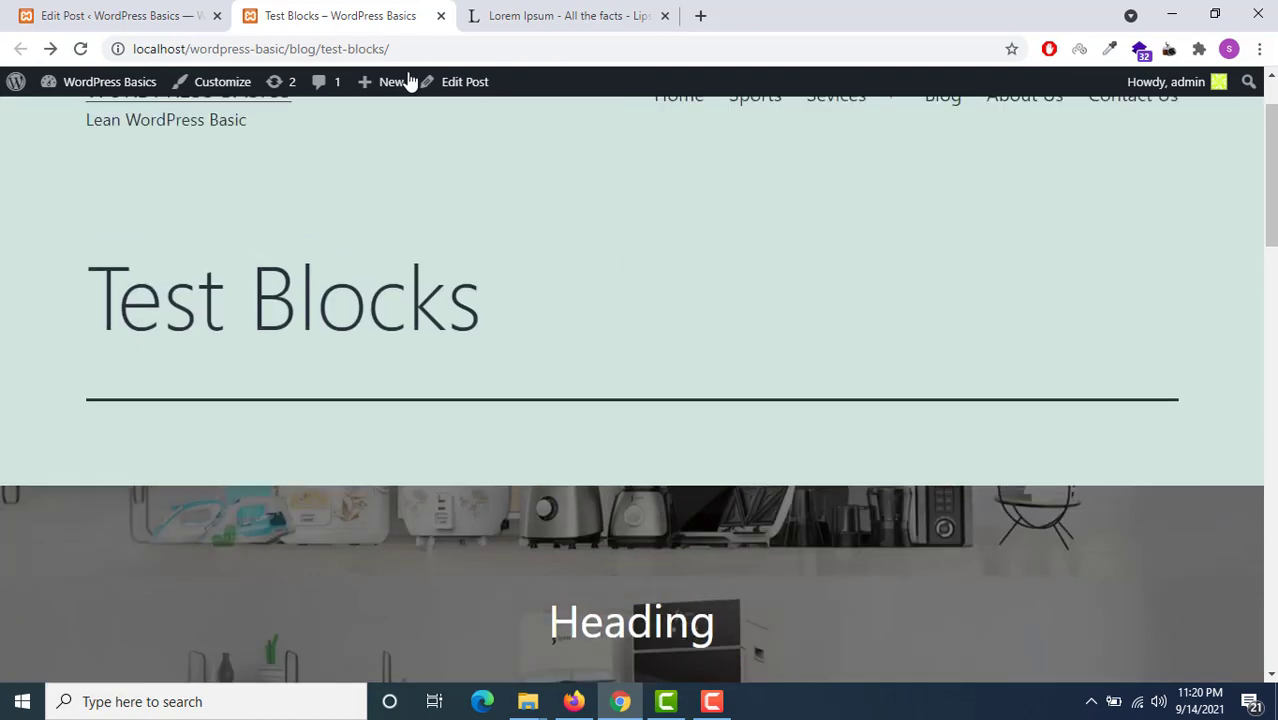
Step: Return to the post editor and open the Cover block's media settings
{"action": "left_click", "coordinate": [130, 14]}
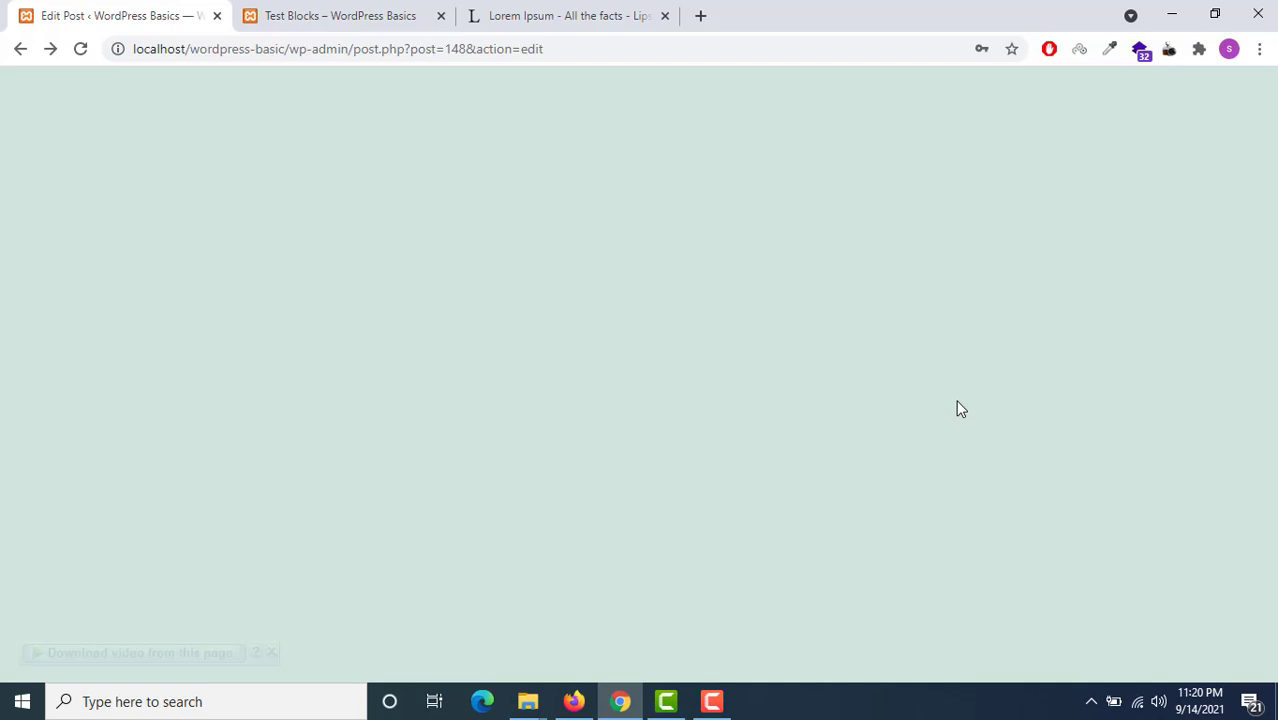
{"action": "scroll", "coordinate": [290, 237], "scroll_direction": "down", "scroll_amount": 2}
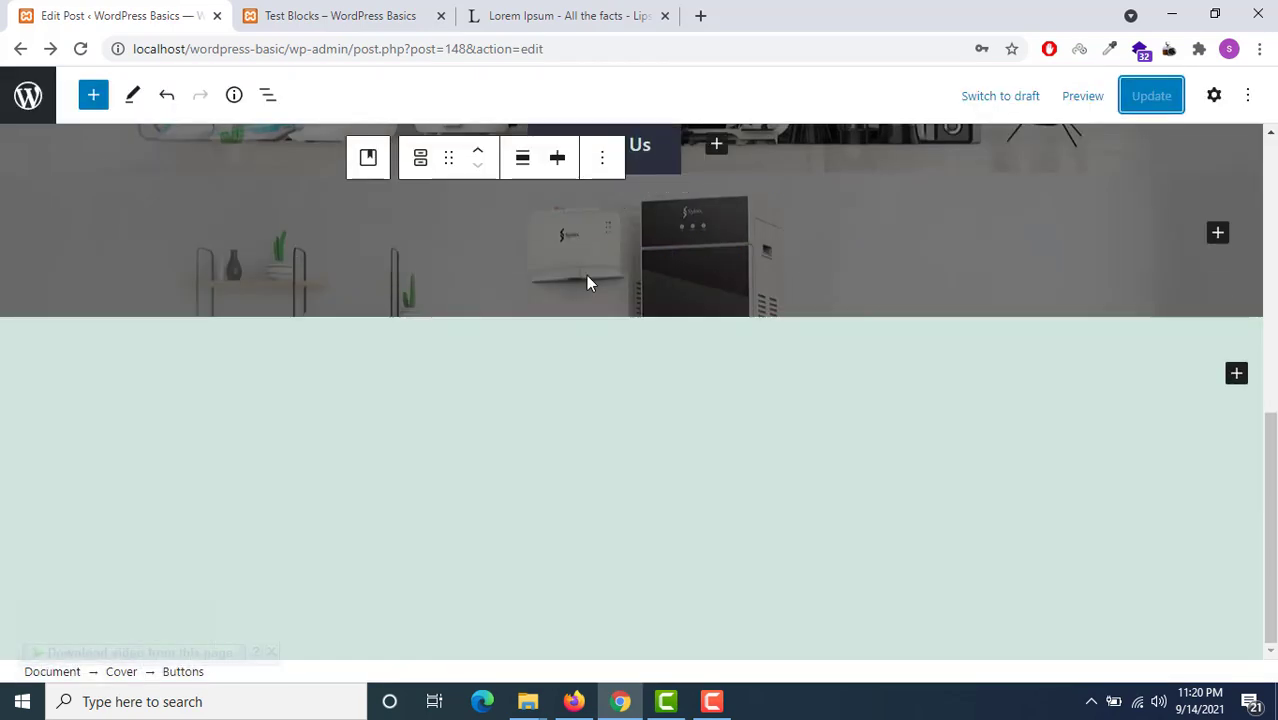
{"action": "scroll", "coordinate": [586, 275], "scroll_direction": "up", "scroll_amount": 5}
{"action": "scroll", "coordinate": [843, 336], "scroll_direction": "down", "scroll_amount": 1}
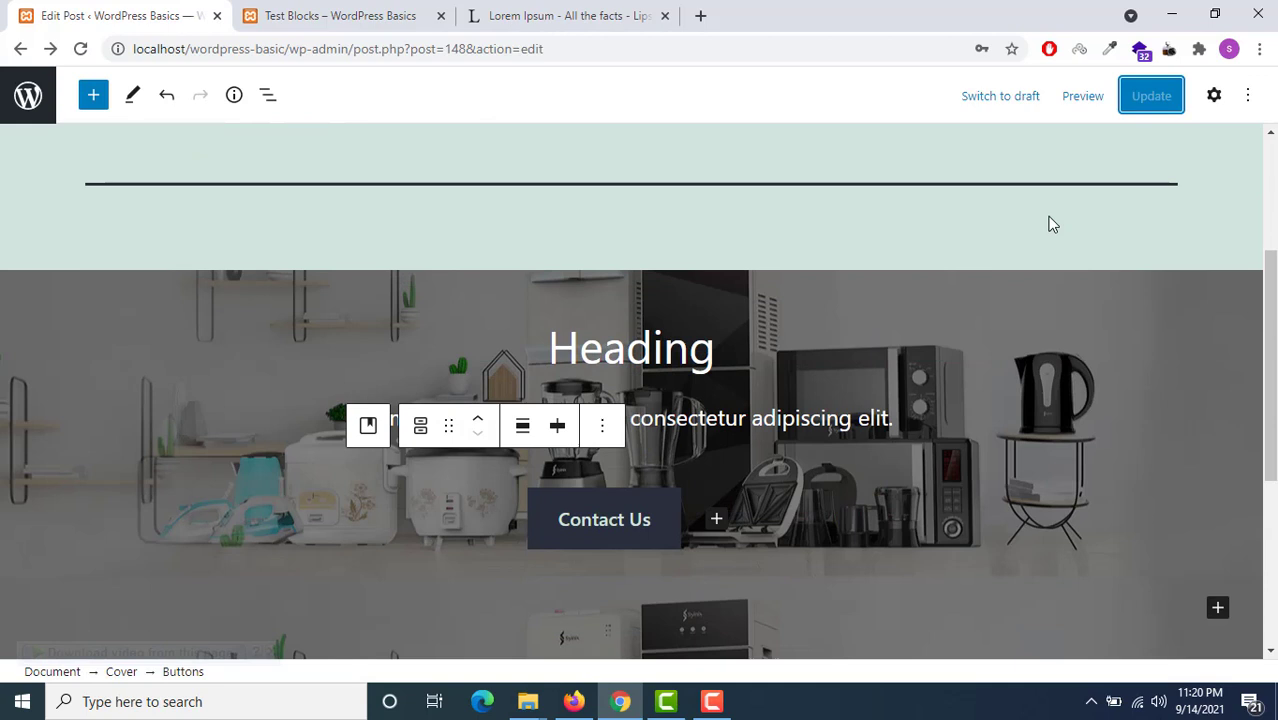
{"action": "left_click", "coordinate": [1213, 95]}
{"action": "left_click", "coordinate": [578, 348]}
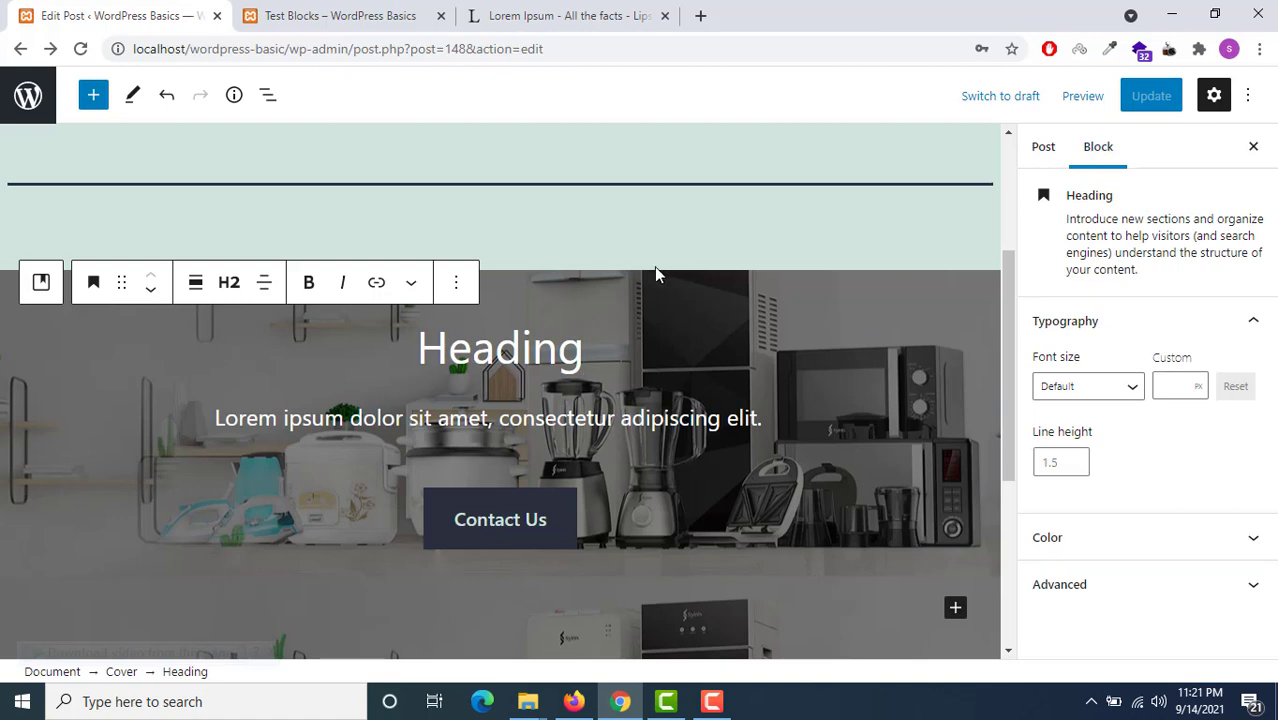
{"action": "left_click", "coordinate": [612, 273]}
{"action": "left_click", "coordinate": [391, 241]}
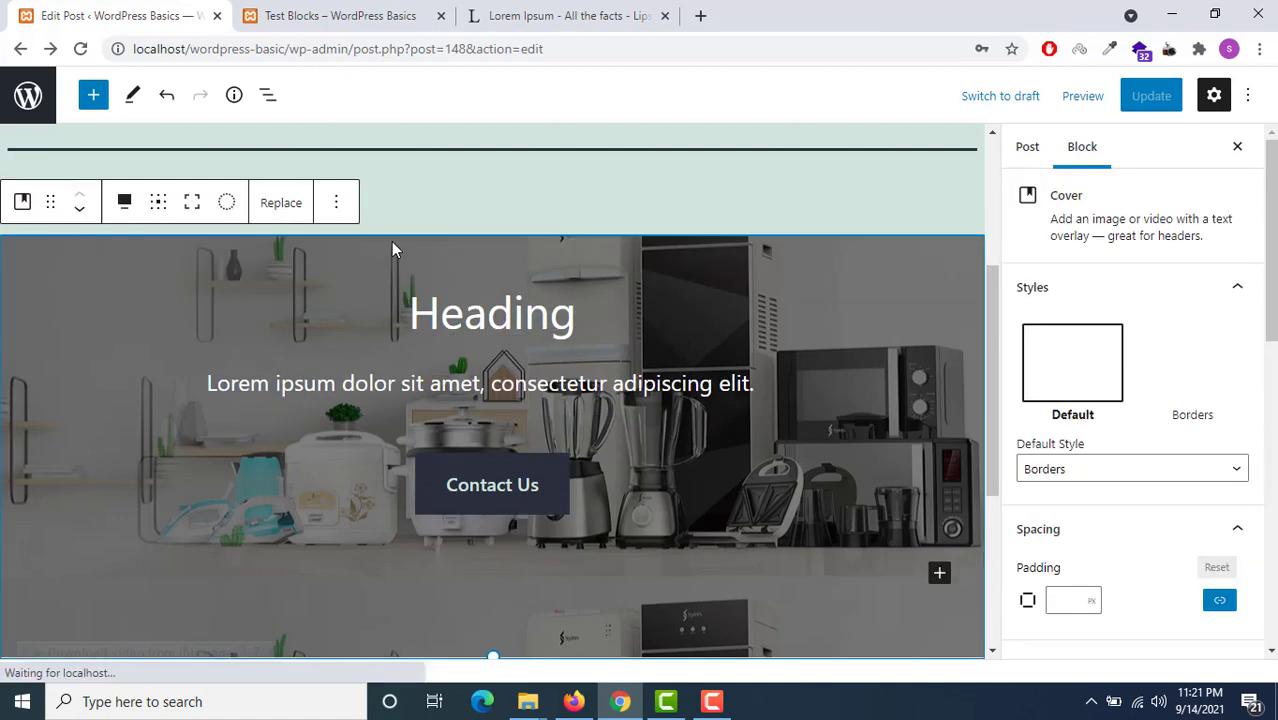
{"action": "scroll", "coordinate": [1073, 408], "scroll_direction": "down", "scroll_amount": 3}
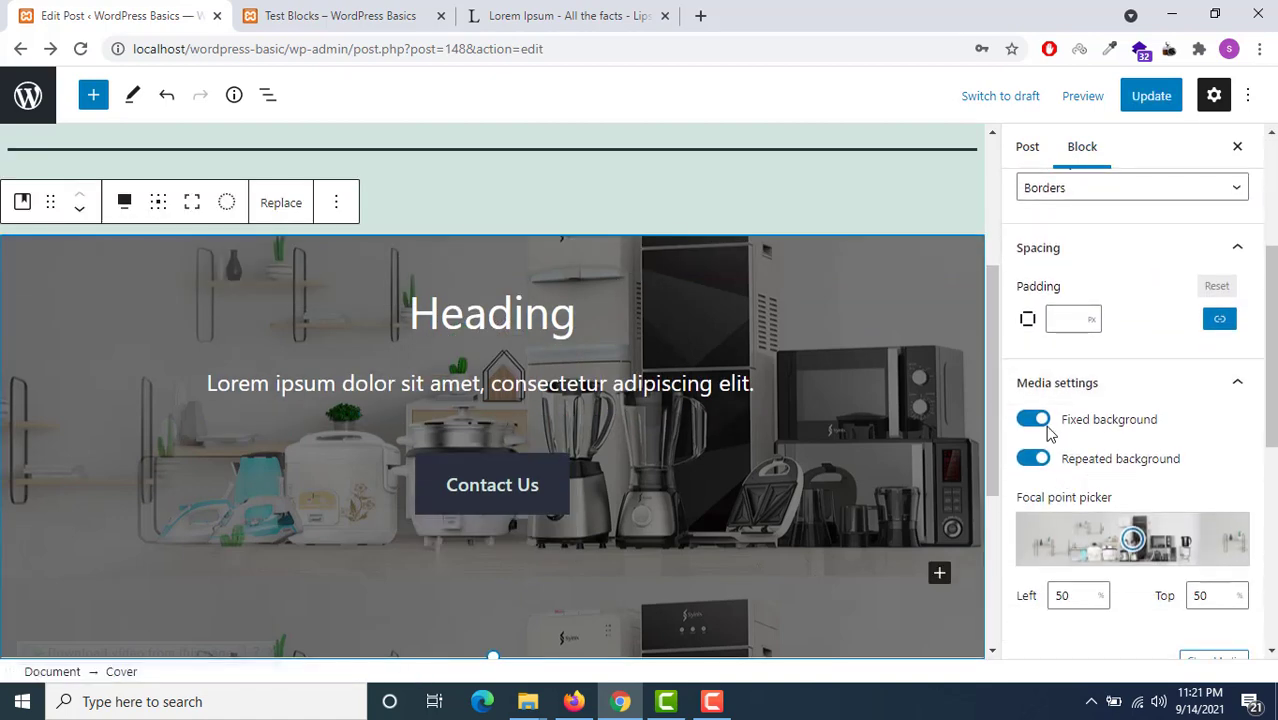
Step: Turn off the fixed background for the Cover block and update the post
{"action": "left_click", "coordinate": [1028, 420]}
{"action": "left_click", "coordinate": [1028, 420]}
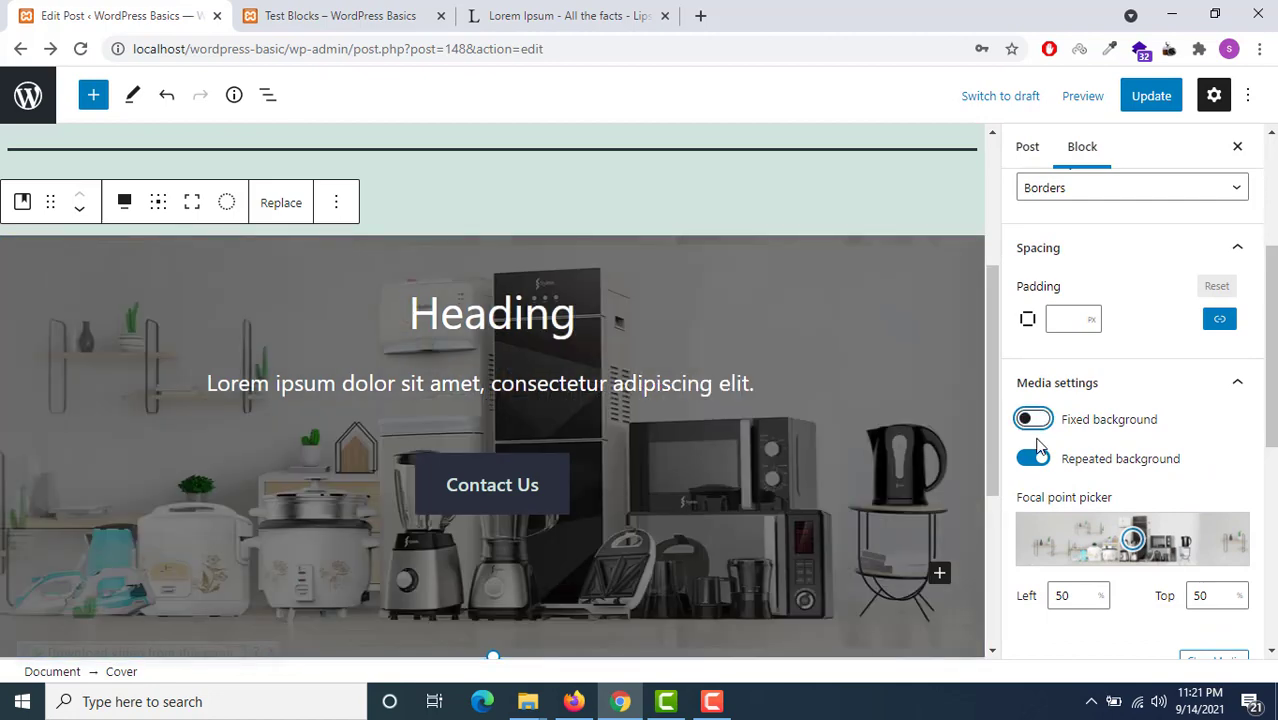
{"action": "left_click", "coordinate": [1033, 420]}
{"action": "left_click", "coordinate": [1030, 421]}
{"action": "left_click", "coordinate": [1150, 96]}
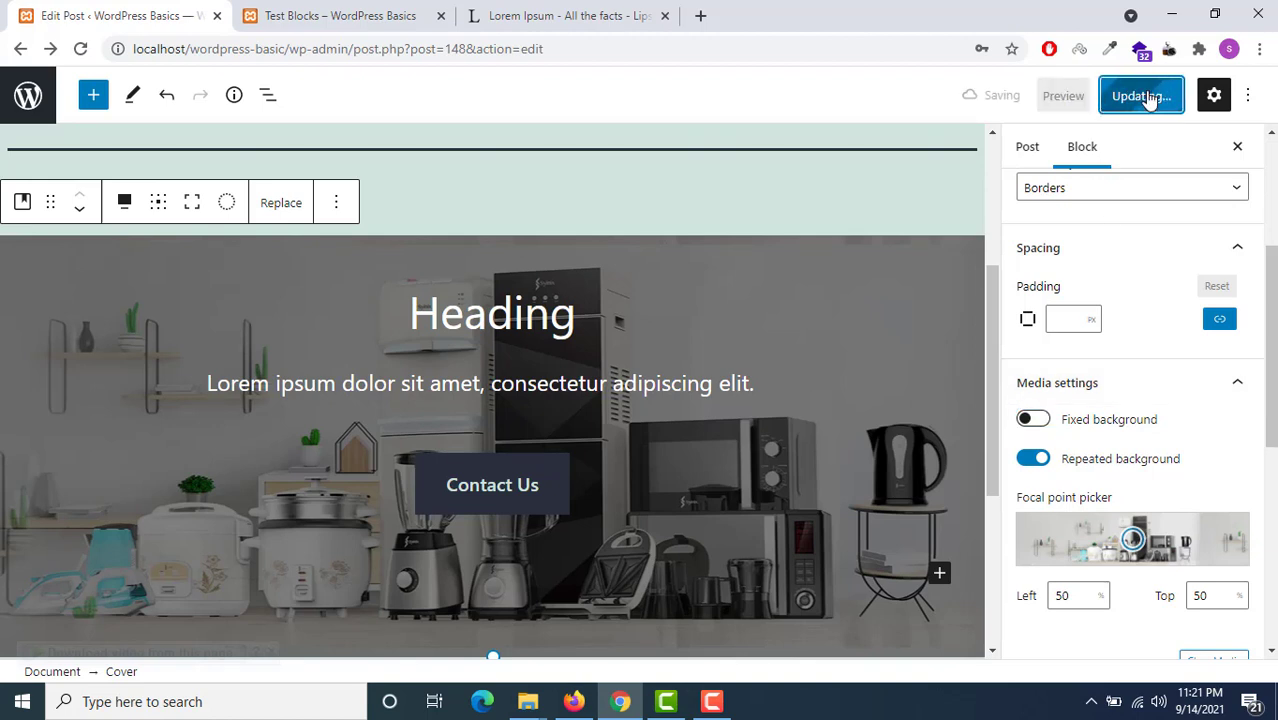
Step: Reload the published Test Blocks page and examine how the cover scrolls without a fixed background
{"action": "left_click", "coordinate": [352, 14]}
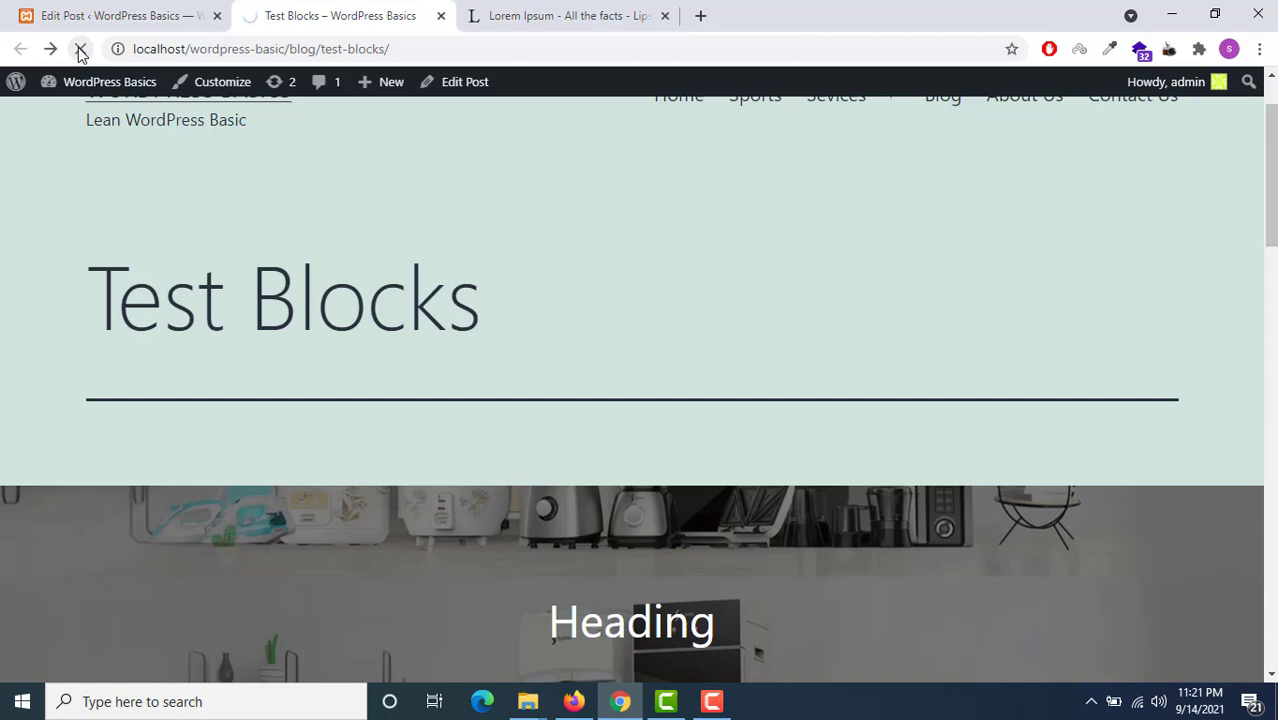
{"action": "left_click", "coordinate": [130, 12]}
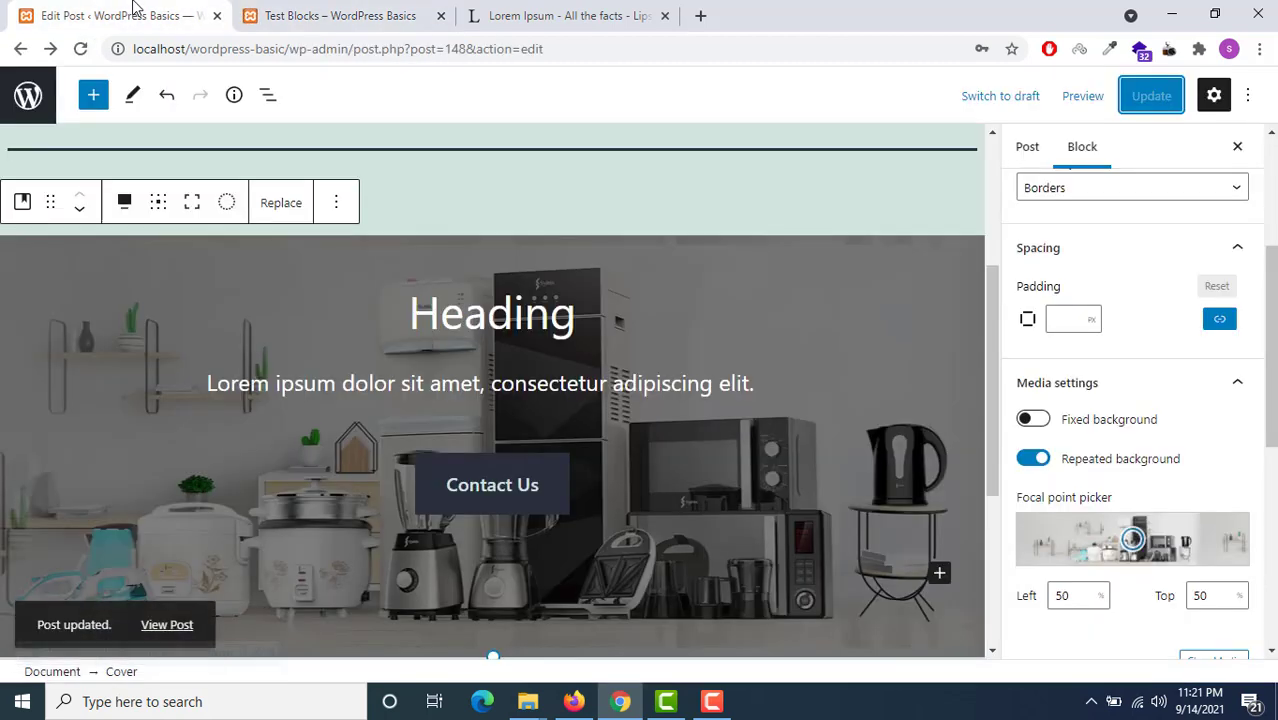
{"action": "left_click", "coordinate": [288, 10]}
{"action": "left_click", "coordinate": [80, 48]}
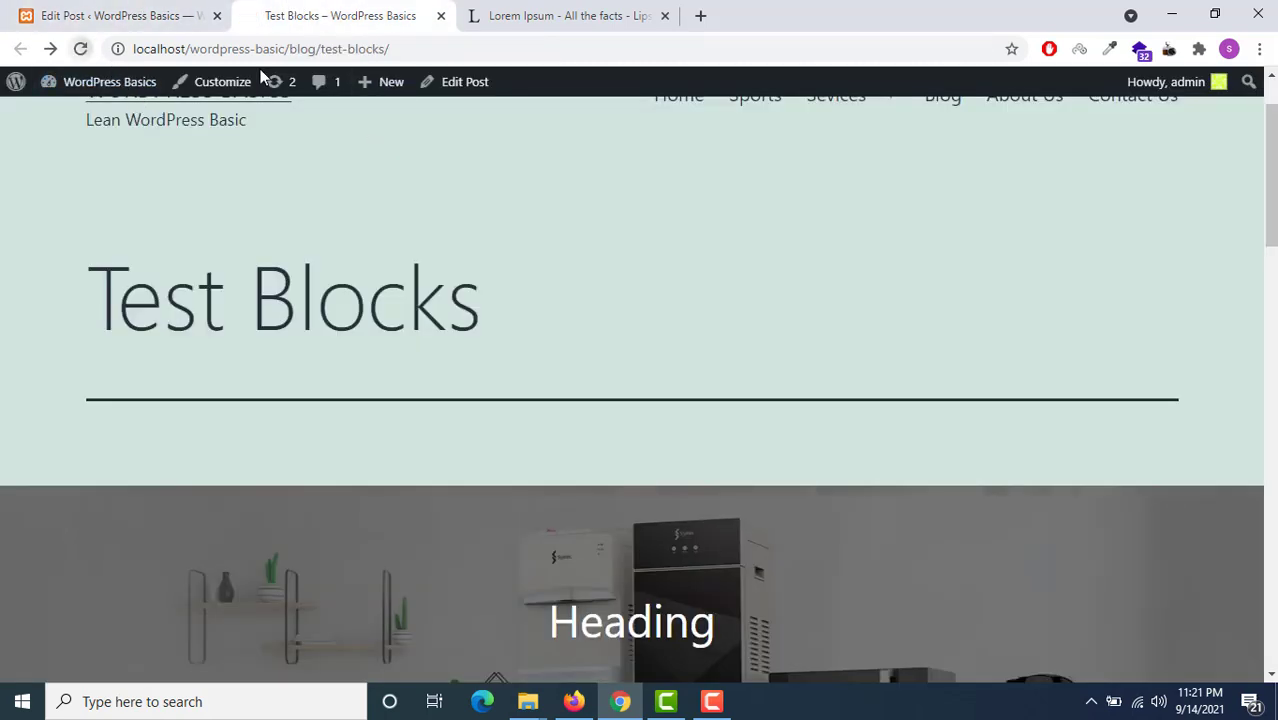
{"action": "scroll", "coordinate": [590, 246], "scroll_direction": "down", "scroll_amount": 5}
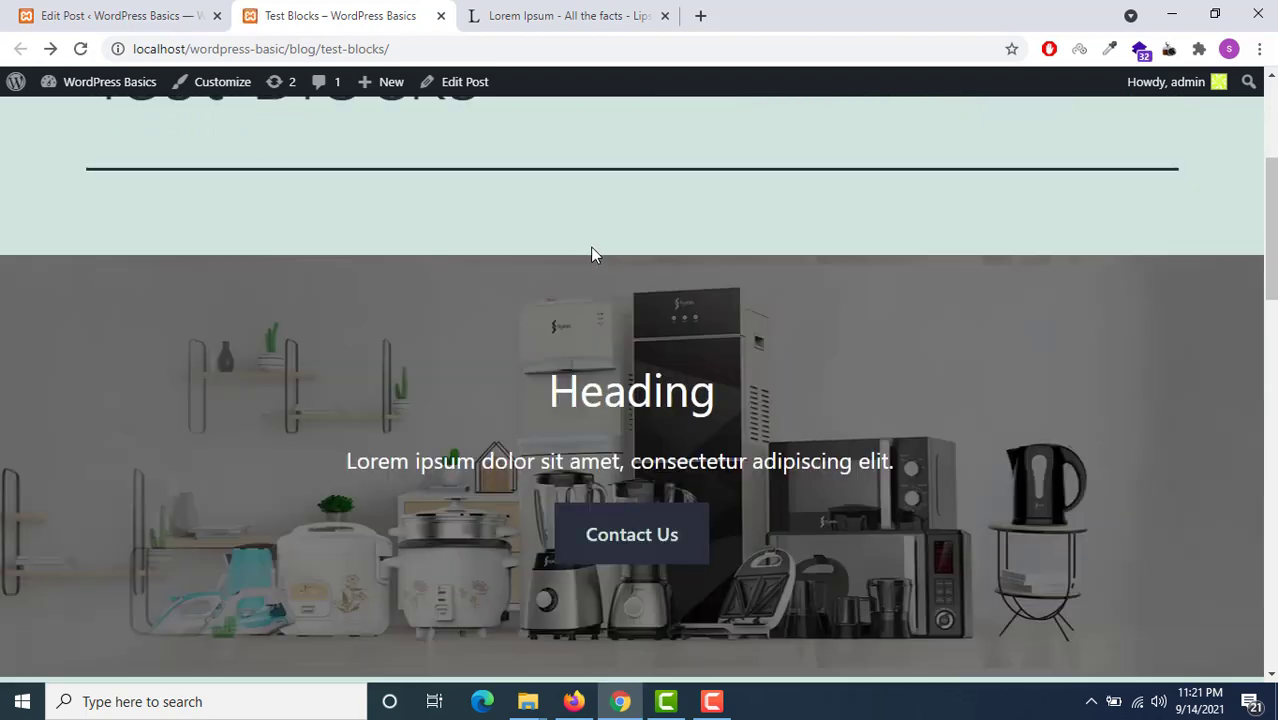
{"action": "scroll", "coordinate": [590, 250], "scroll_direction": "up", "scroll_amount": 4}
{"action": "scroll", "coordinate": [340, 191], "scroll_direction": "down", "scroll_amount": 4}
{"action": "scroll", "coordinate": [434, 206], "scroll_direction": "up", "scroll_amount": 2}
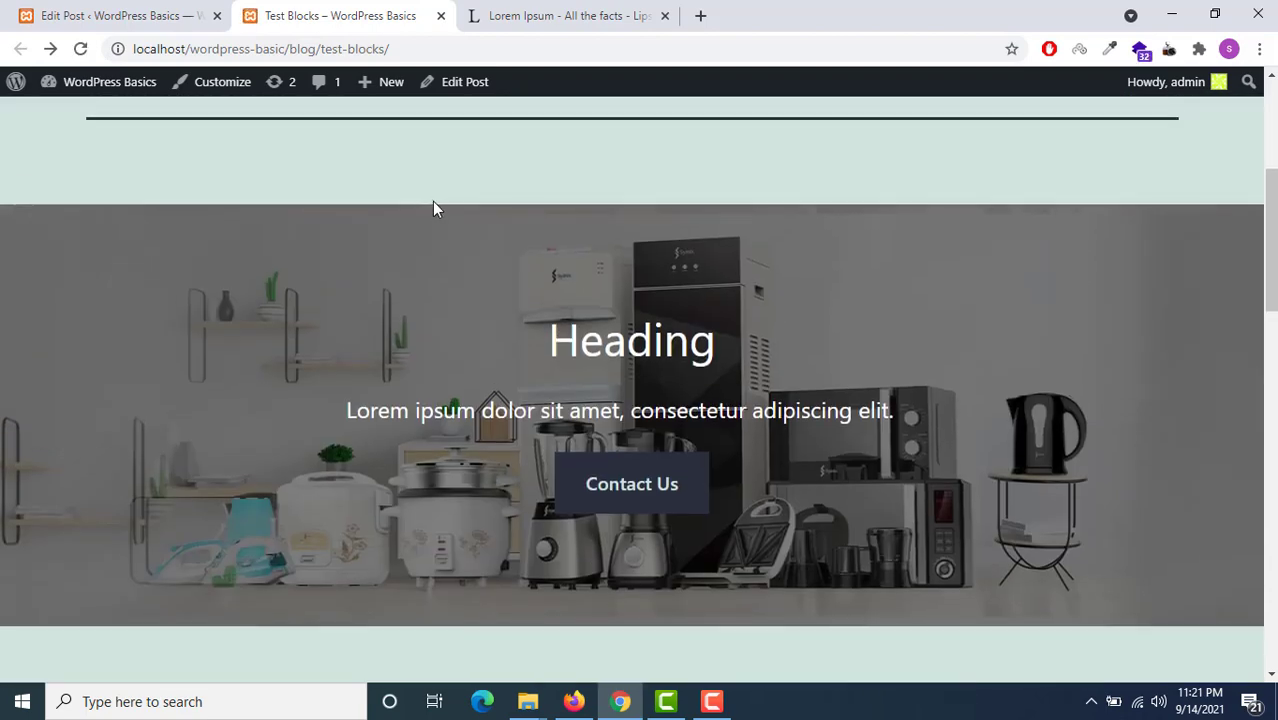
{"action": "scroll", "coordinate": [623, 256], "scroll_direction": "down", "scroll_amount": 1}
{"action": "scroll", "coordinate": [623, 256], "scroll_direction": "up", "scroll_amount": 4}
{"action": "scroll", "coordinate": [430, 240], "scroll_direction": "down", "scroll_amount": 5}
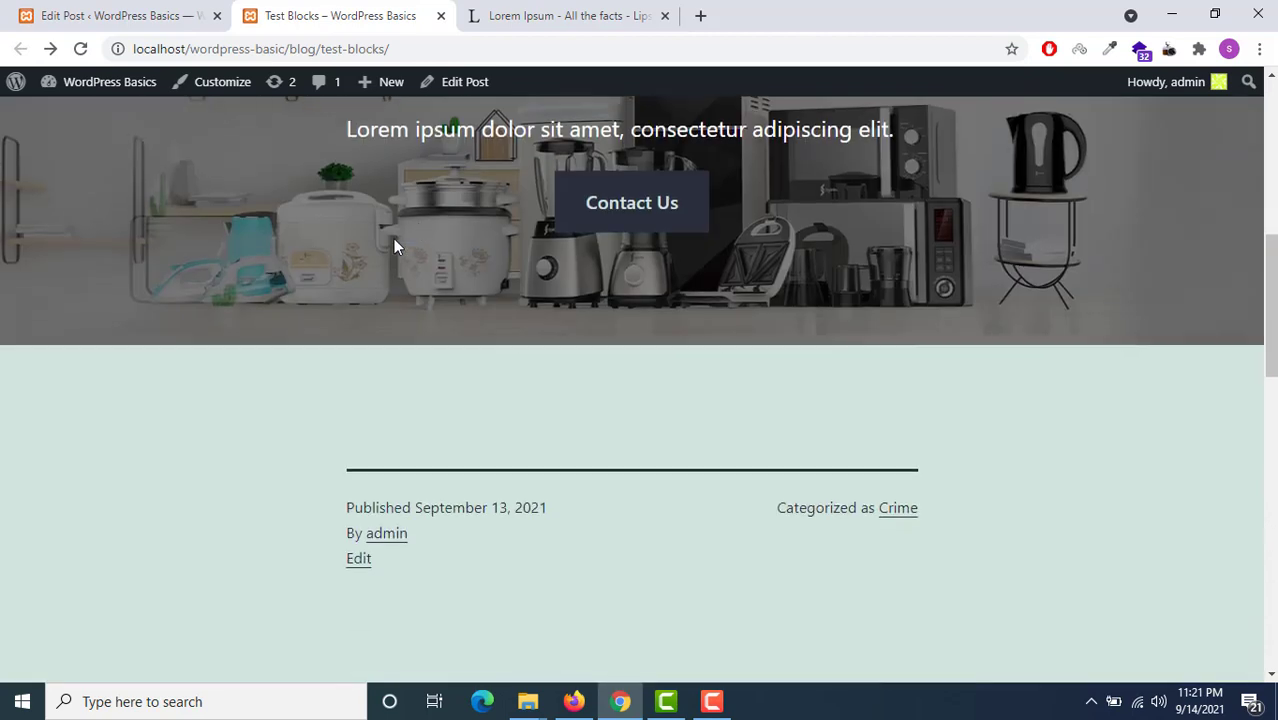
Step: Test the Contact Us button's link on the published Test Blocks page and close the page it opens
{"action": "left_click", "coordinate": [93, 7]}
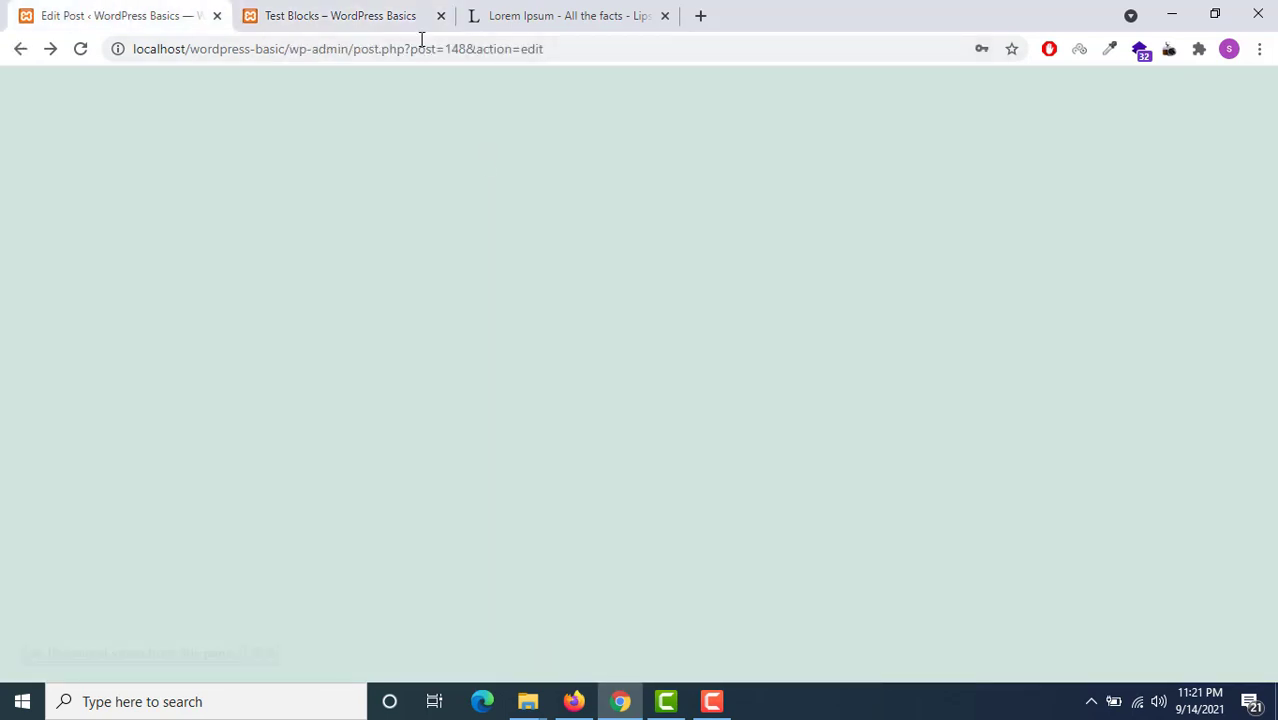
{"action": "left_click", "coordinate": [355, 7]}
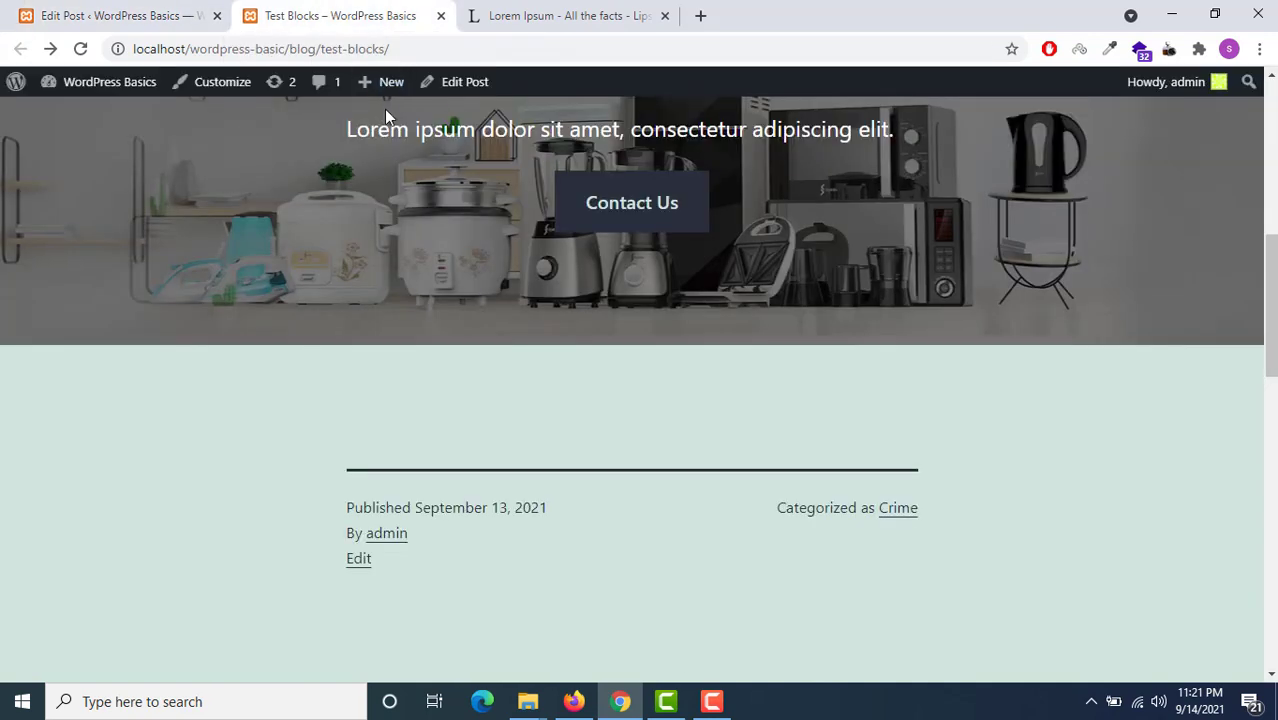
{"action": "scroll", "coordinate": [384, 109], "scroll_direction": "up", "scroll_amount": 4}
{"action": "scroll", "coordinate": [593, 385], "scroll_direction": "down", "scroll_amount": 2}
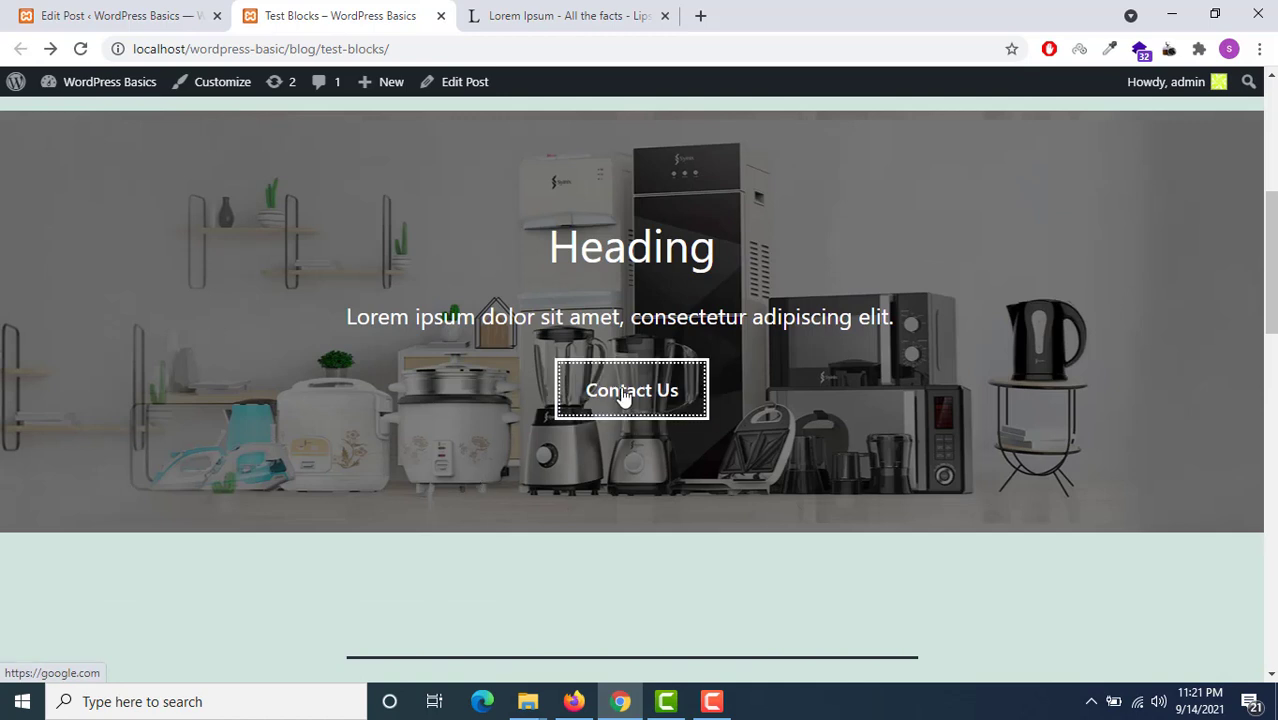
{"action": "left_click", "coordinate": [622, 392]}
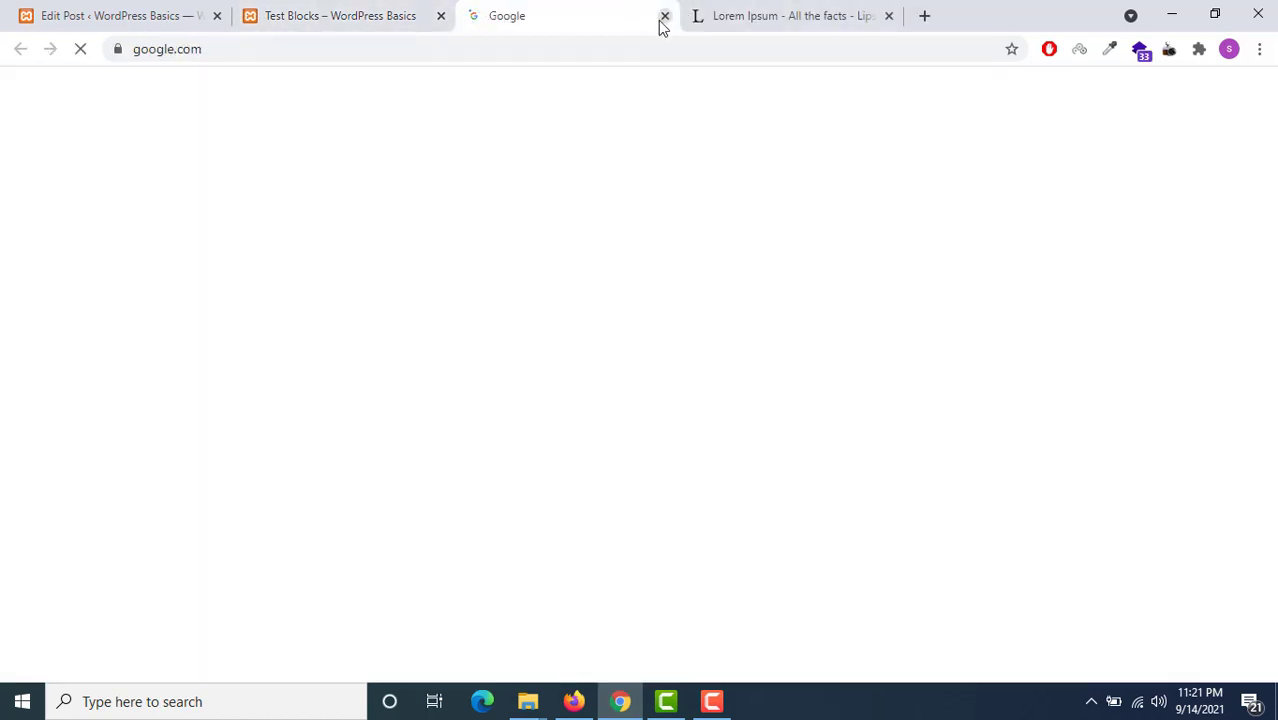
{"action": "left_click", "coordinate": [664, 17]}
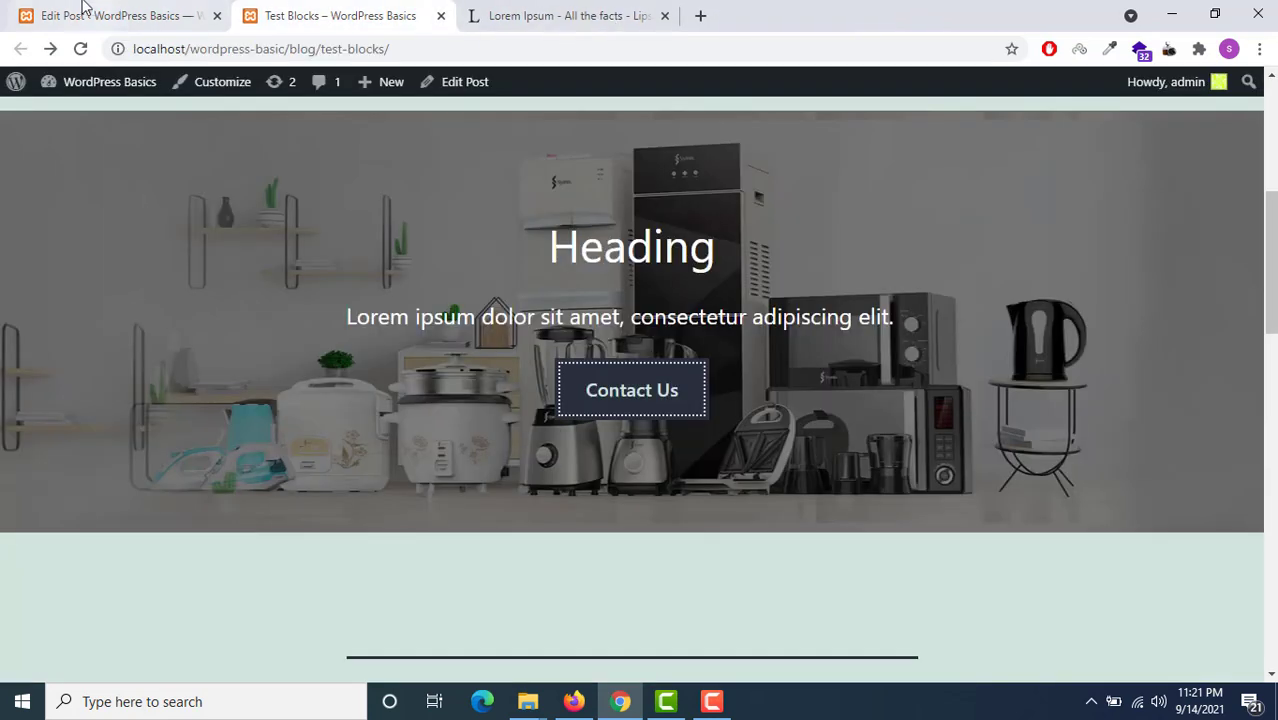
Step: Turn the Cover block's fixed background back on in the post editor and update the post
{"action": "left_click", "coordinate": [88, 15]}
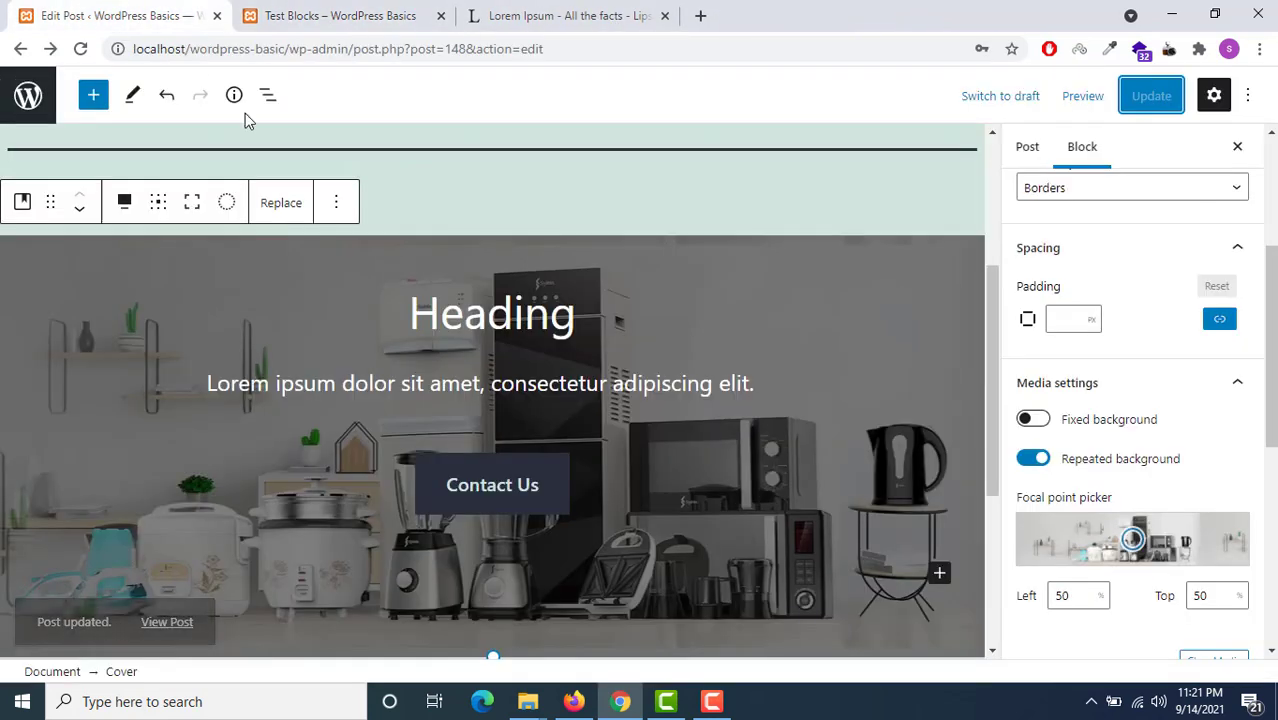
{"action": "left_click", "coordinate": [1040, 420]}
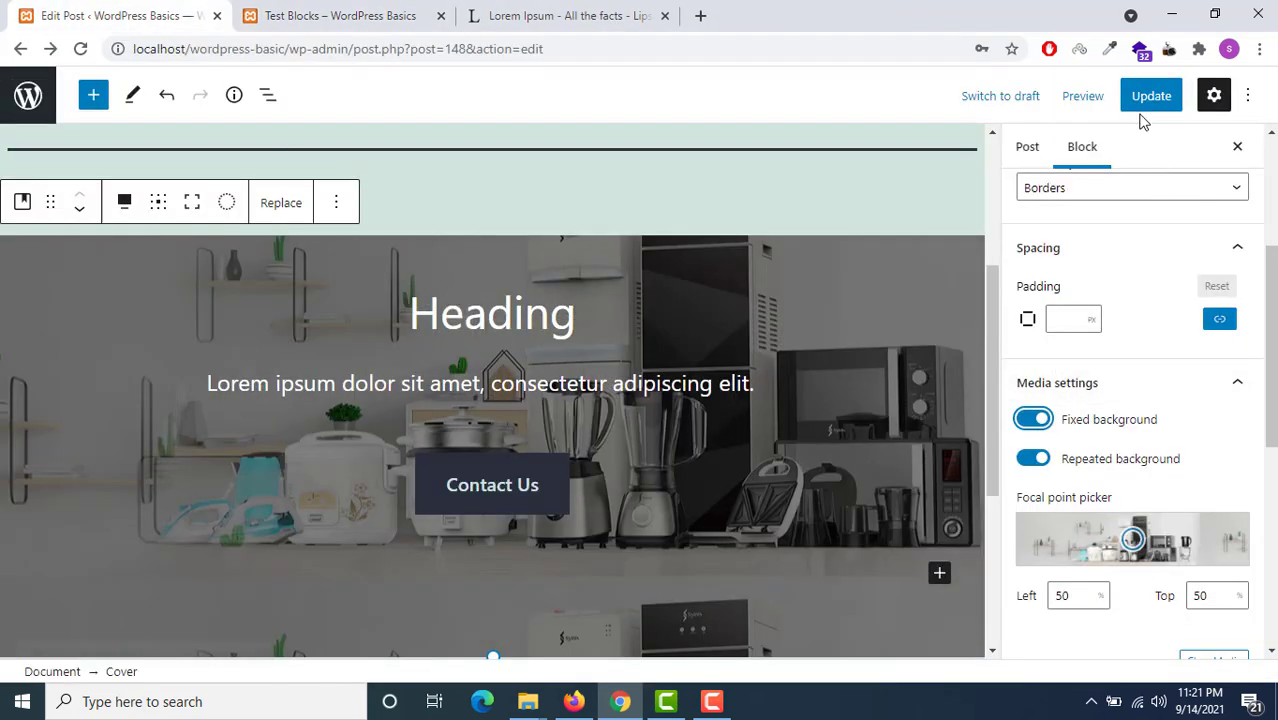
{"action": "left_click", "coordinate": [1152, 97]}
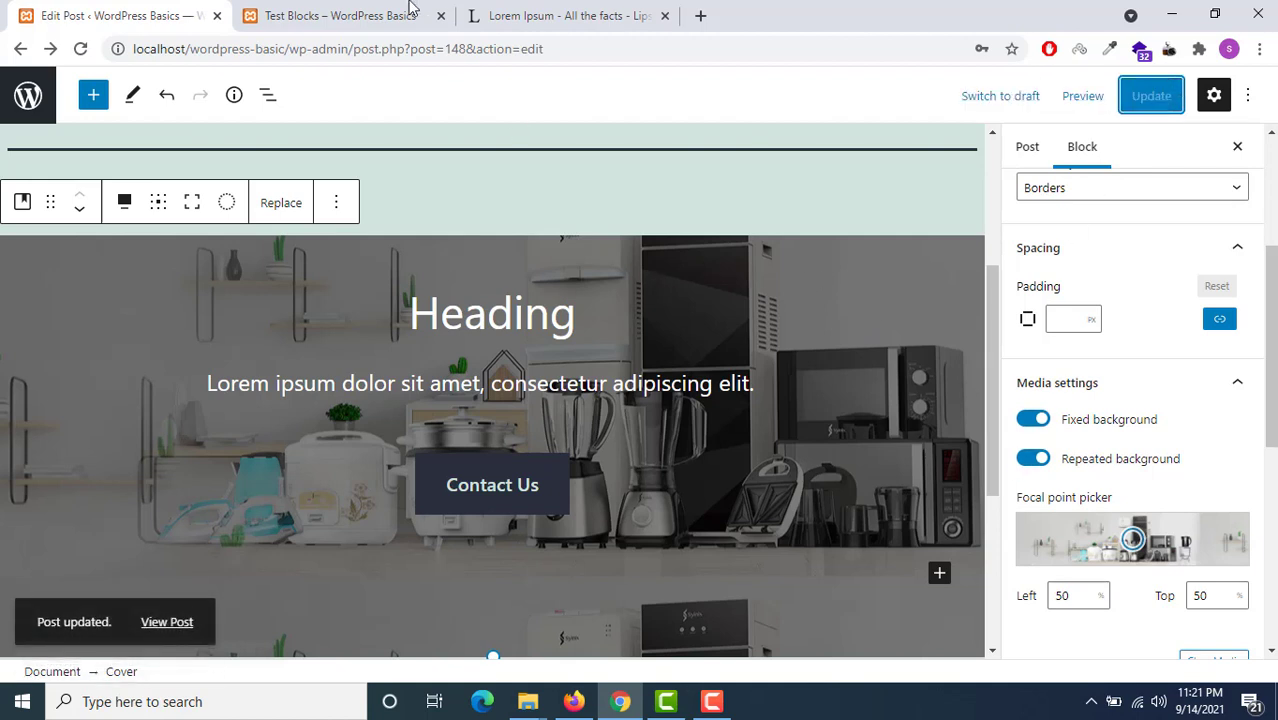
Step: Reload the published Test Blocks page and examine how the cover's fixed, repeated background behaves during scrolling
{"action": "left_click", "coordinate": [398, 12]}
{"action": "left_click", "coordinate": [80, 48]}
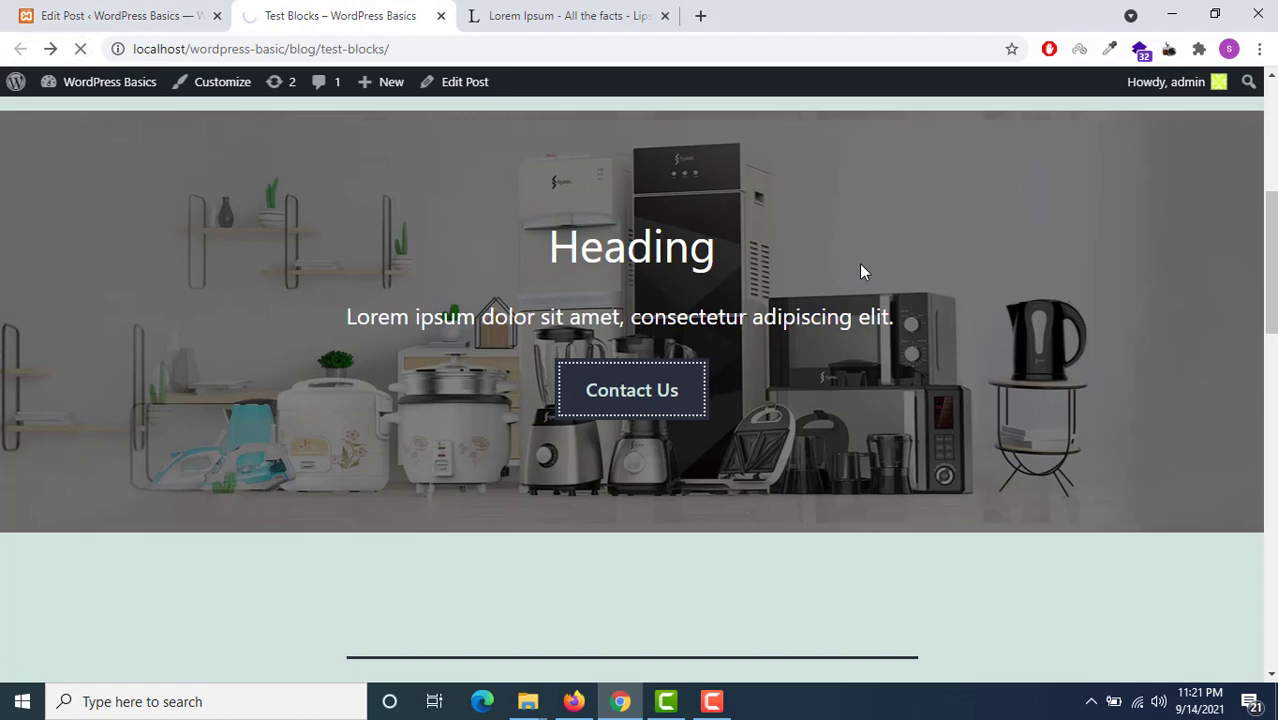
{"action": "scroll", "coordinate": [861, 265], "scroll_direction": "down", "scroll_amount": 1}
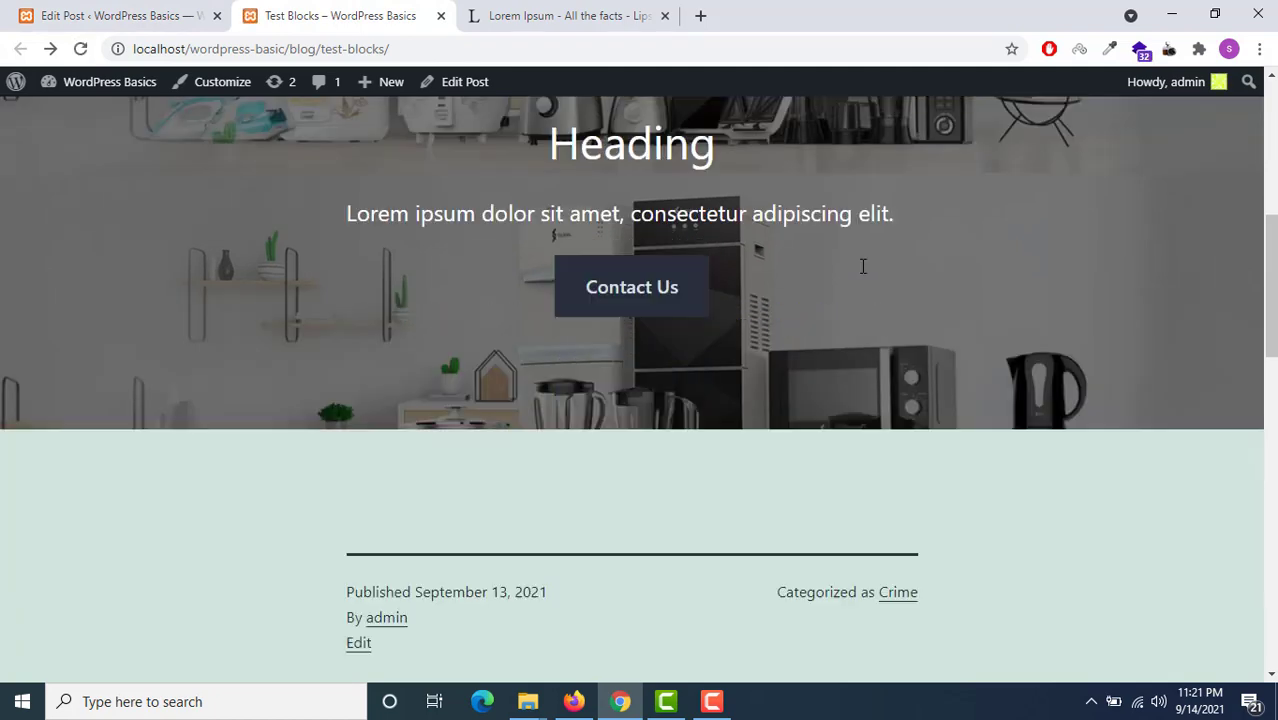
{"action": "scroll", "coordinate": [863, 266], "scroll_direction": "down", "scroll_amount": 4}
{"action": "scroll", "coordinate": [863, 266], "scroll_direction": "up", "scroll_amount": 6}
{"action": "scroll", "coordinate": [863, 266], "scroll_direction": "down", "scroll_amount": 4}
{"action": "scroll", "coordinate": [863, 266], "scroll_direction": "up", "scroll_amount": 3}
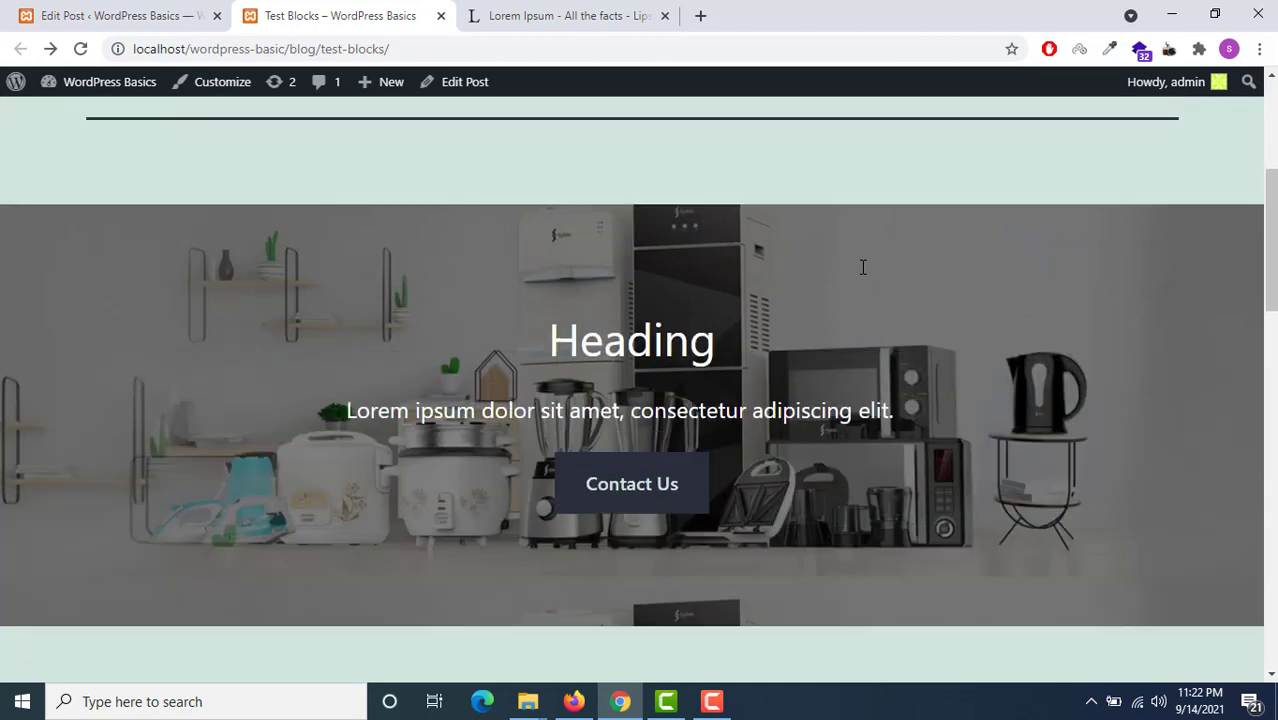
{"action": "scroll", "coordinate": [863, 266], "scroll_direction": "down", "scroll_amount": 3}
{"action": "scroll", "coordinate": [863, 266], "scroll_direction": "up", "scroll_amount": 3}
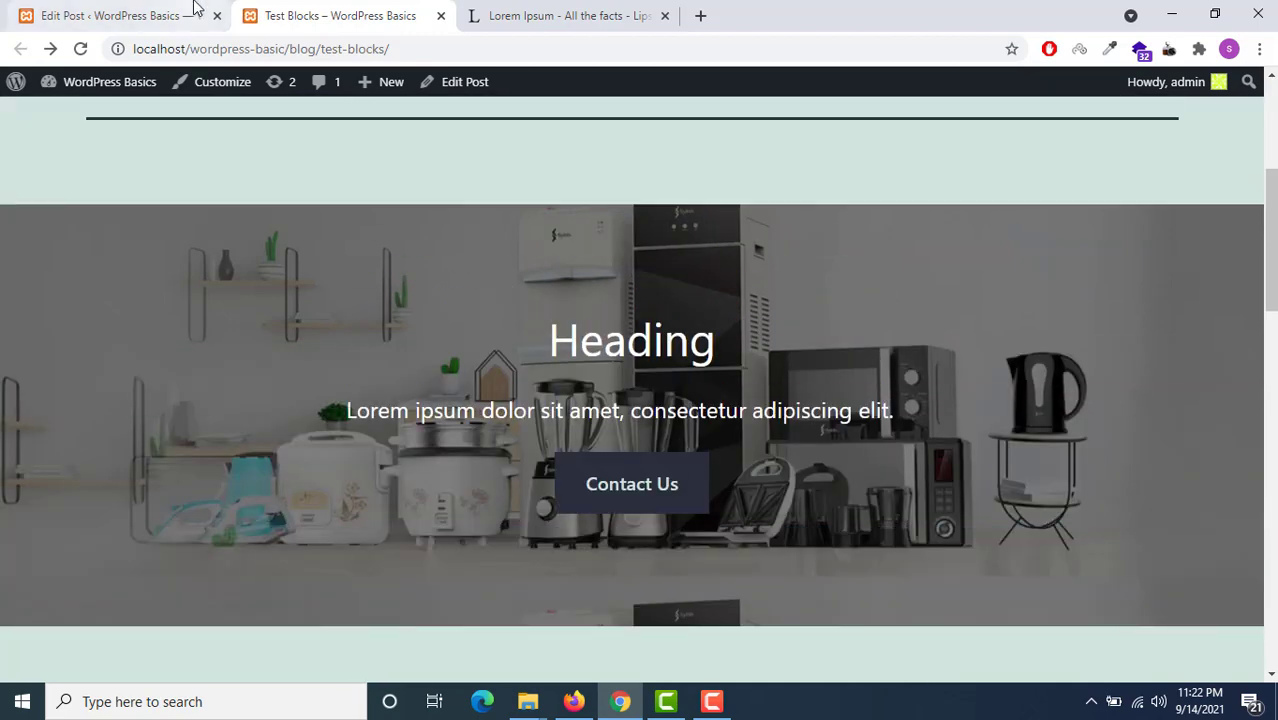